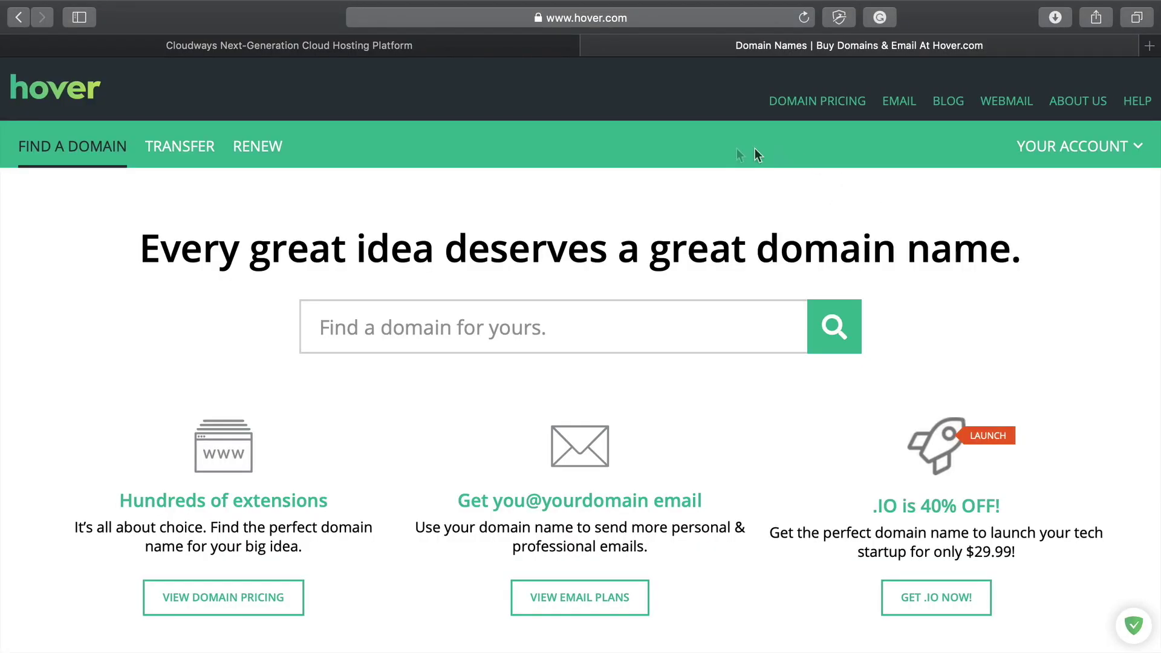
Step: Search Hover for the domain rightlytv.link
scroll(722, 489, down, 7)
scroll(722, 488, up, 7)
scroll(695, 471, down, 3)
scroll(695, 471, up, 3)
text(right)
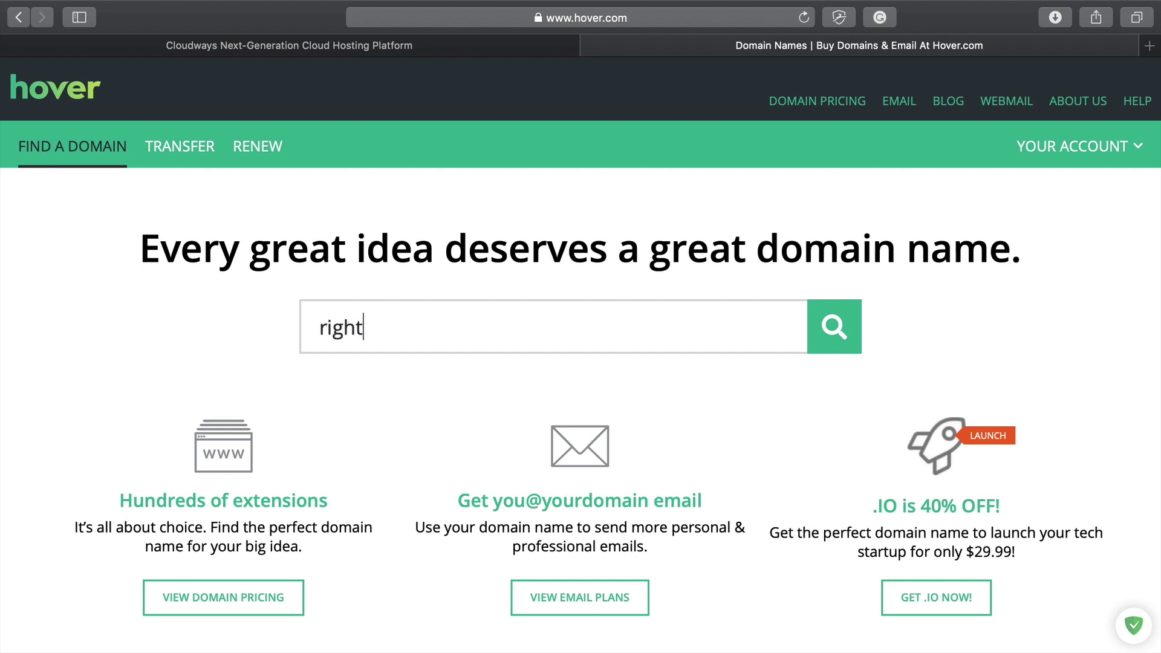
text(lytv.link)
key(Return)
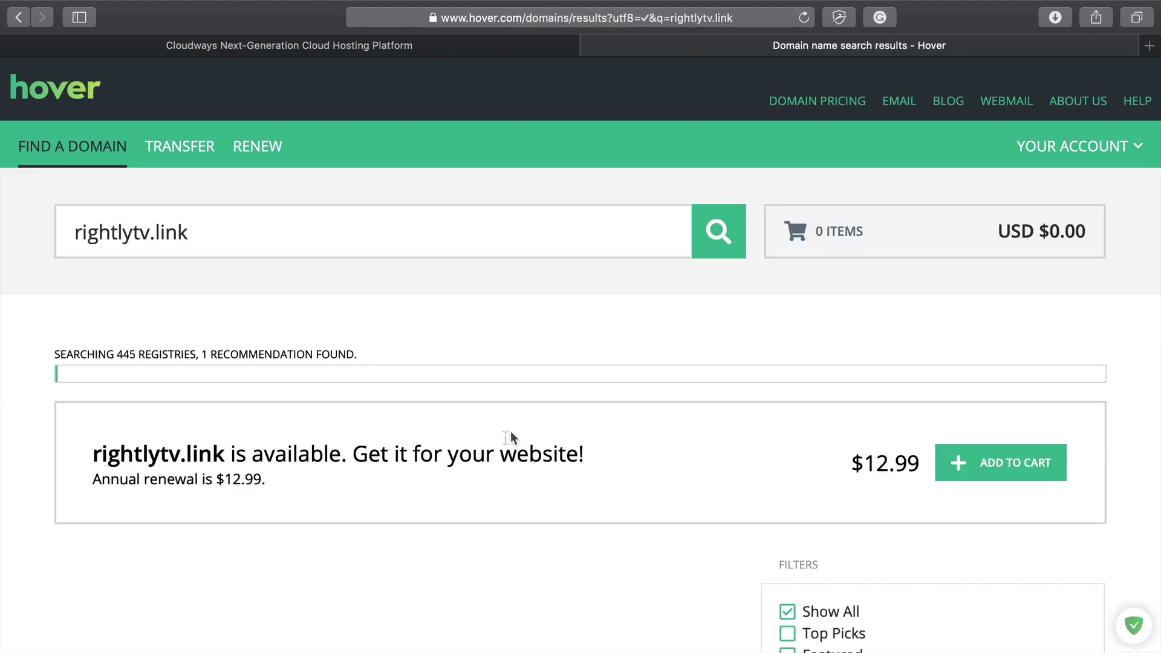
Step: Add rightlytv.link ($12.99) to the Hover cart
scroll(499, 463, down, 10)
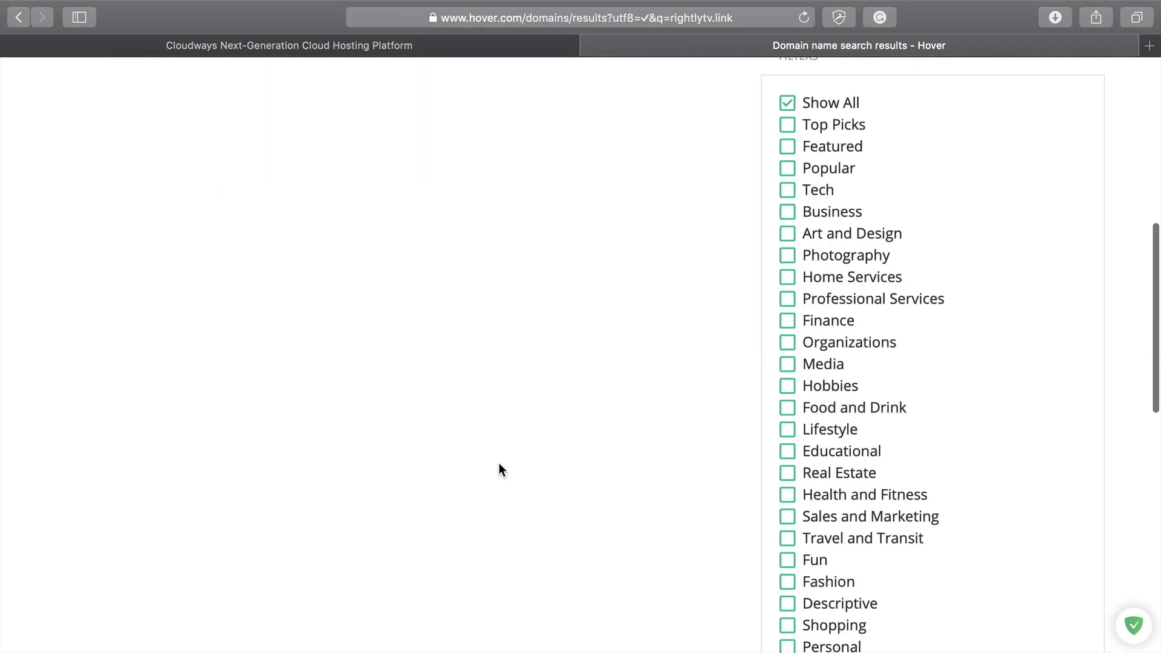
scroll(499, 466, down, 9)
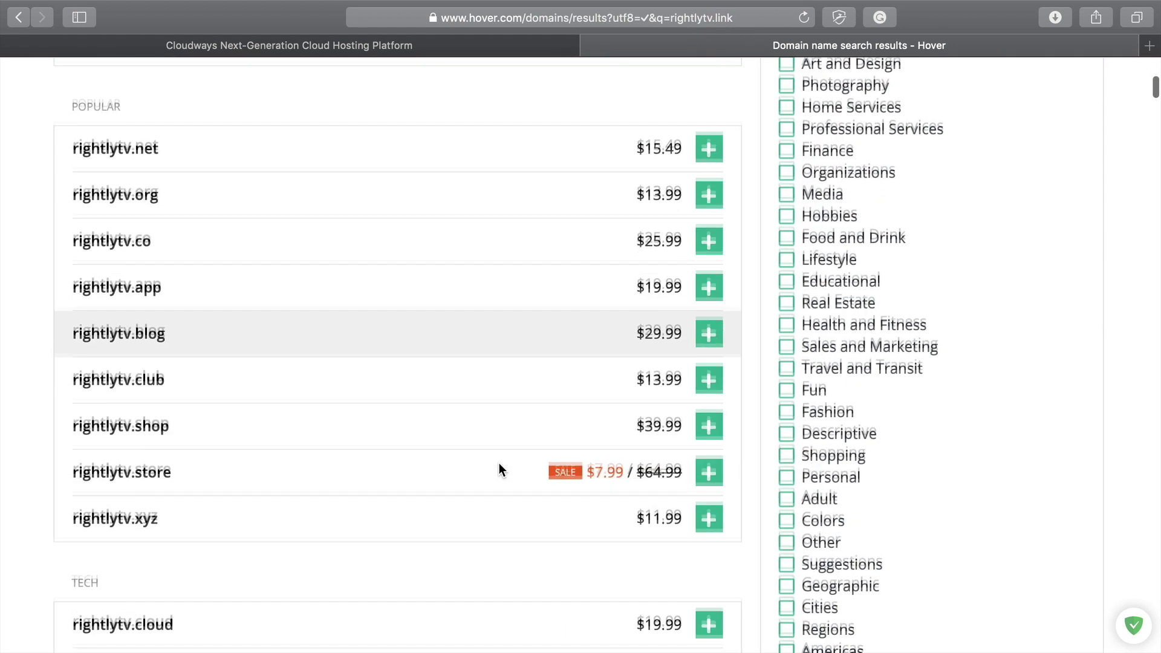
scroll(499, 463, down, 7)
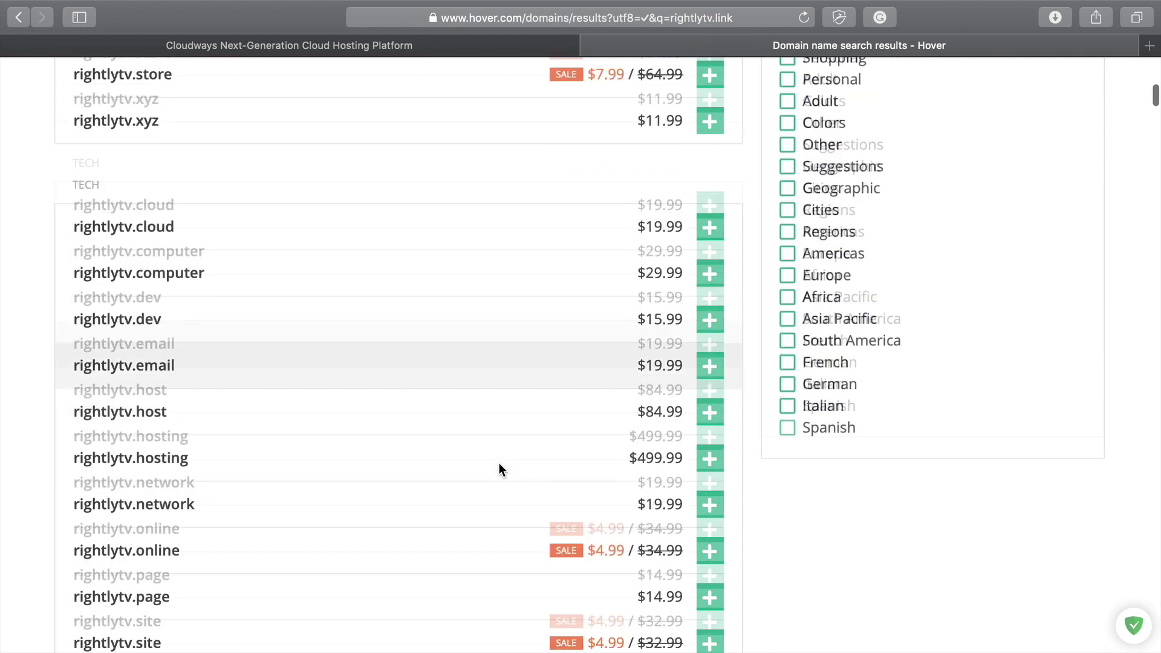
scroll(499, 469, down, 8)
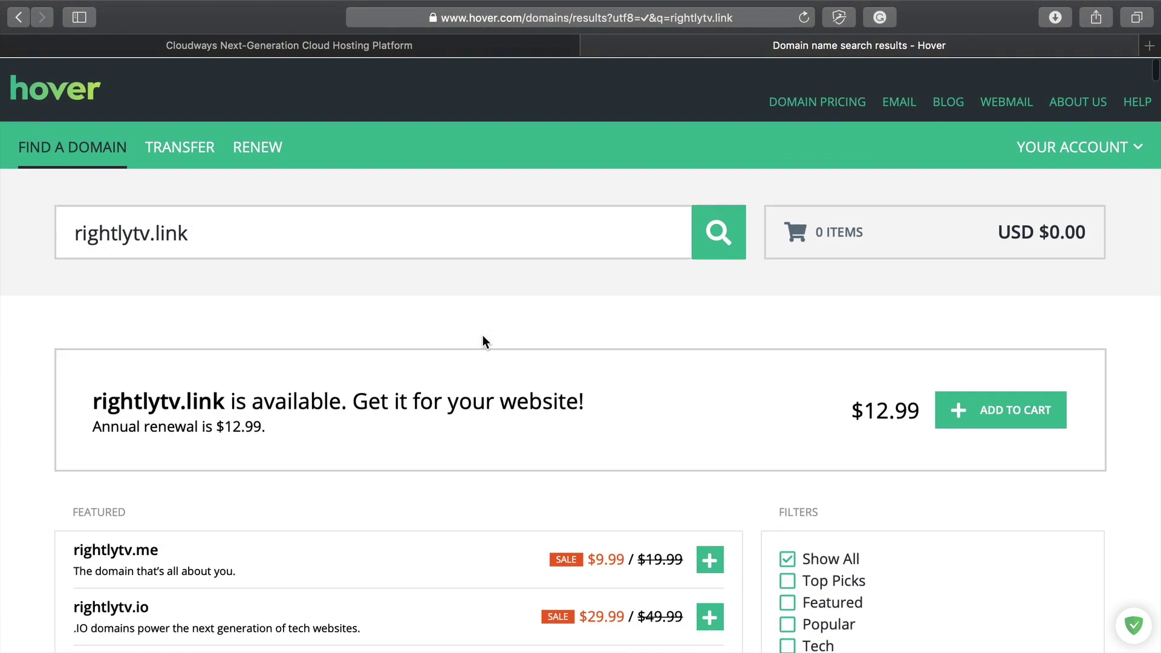
scroll(411, 354, down, 1)
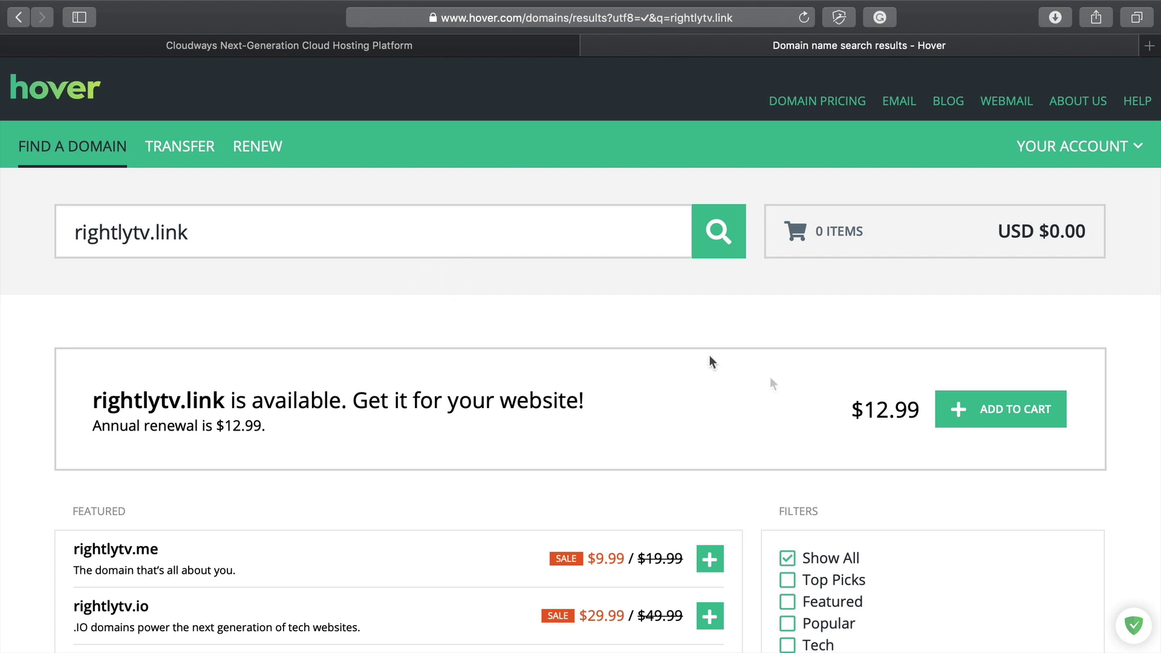
click(1029, 411)
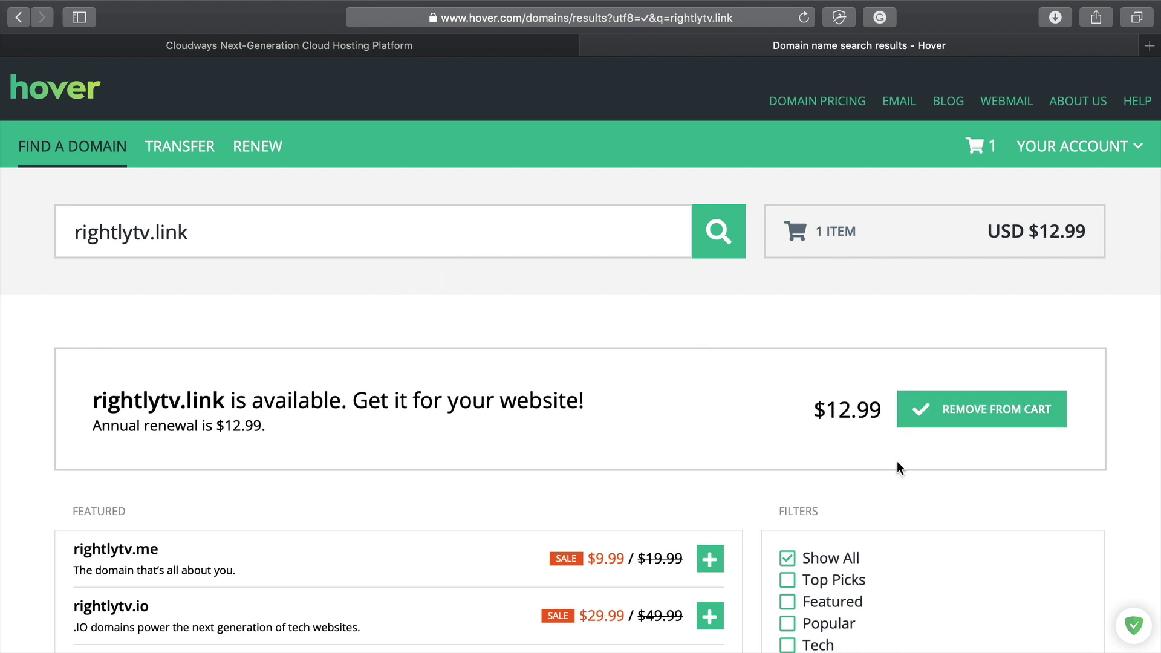
Step: Check out the cart to buy rightlytv.link and open its domain management page
scroll(745, 339, down, 2)
scroll(745, 338, up, 2)
click(995, 150)
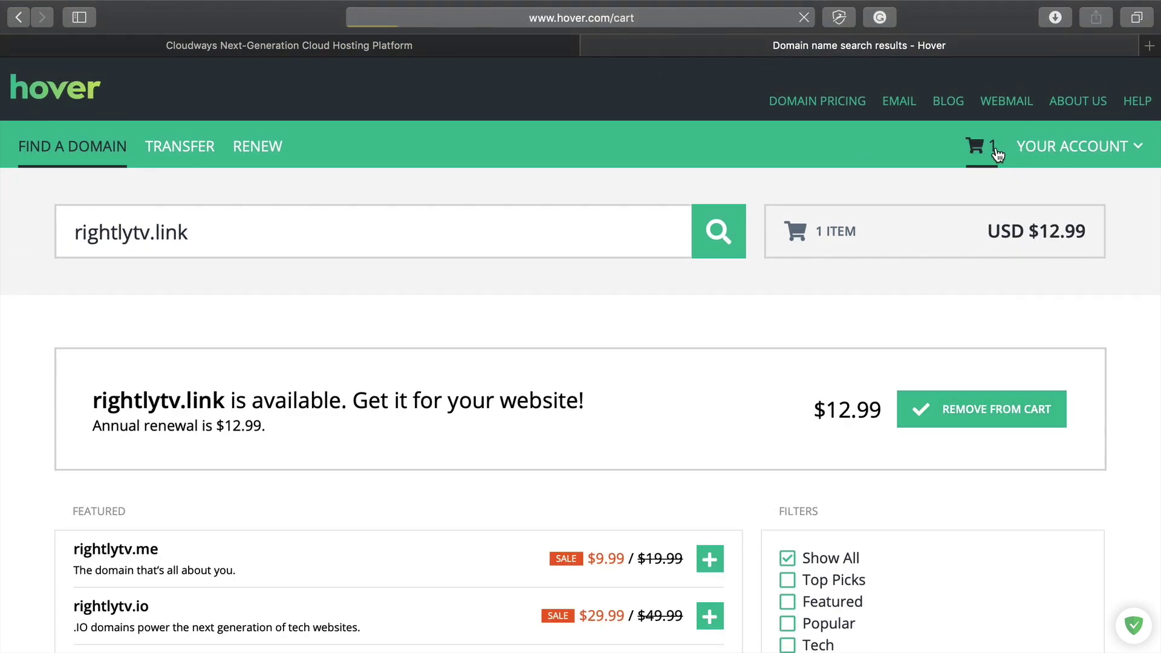
scroll(490, 365, down, 2)
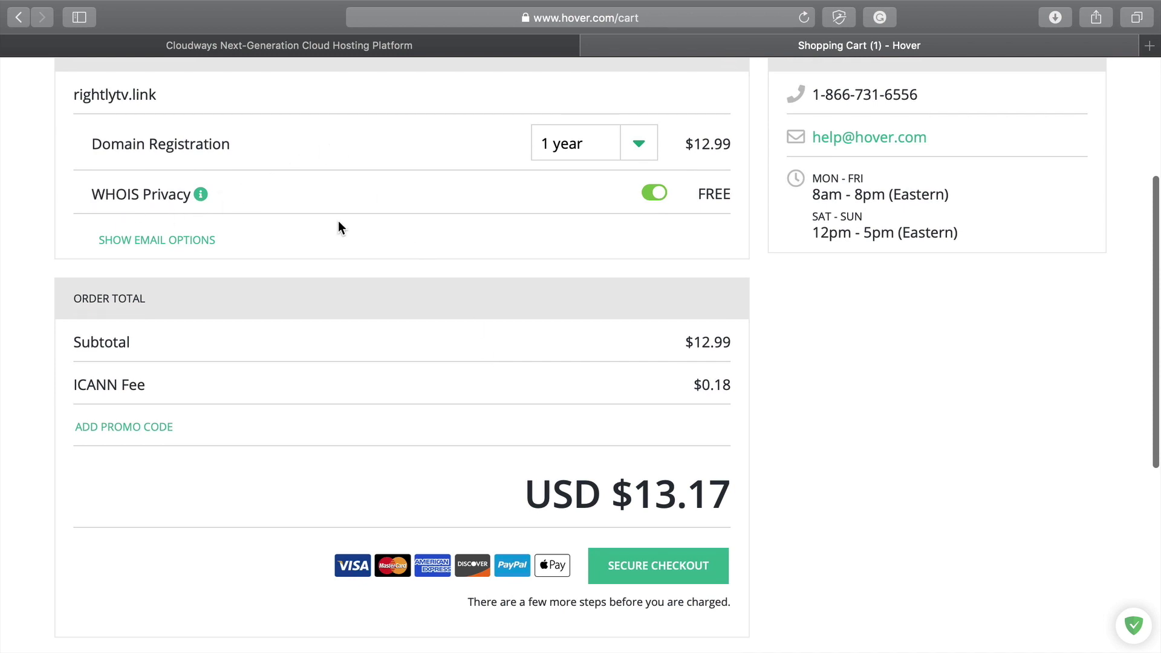
scroll(593, 247, down, 2)
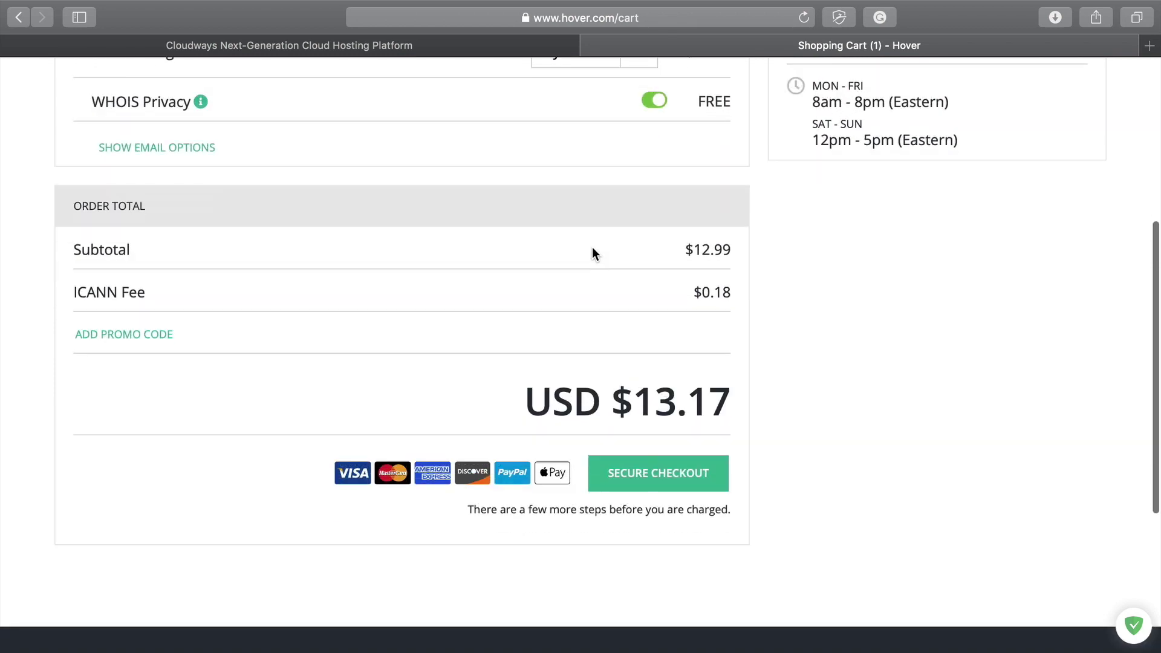
click(680, 478)
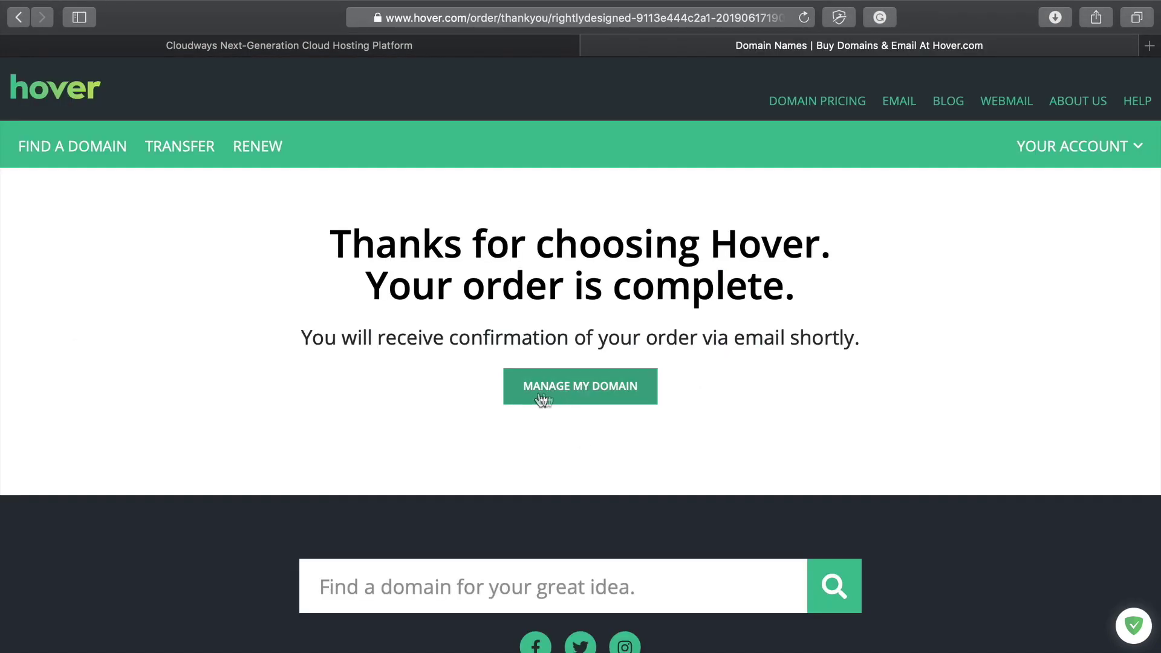
click(575, 398)
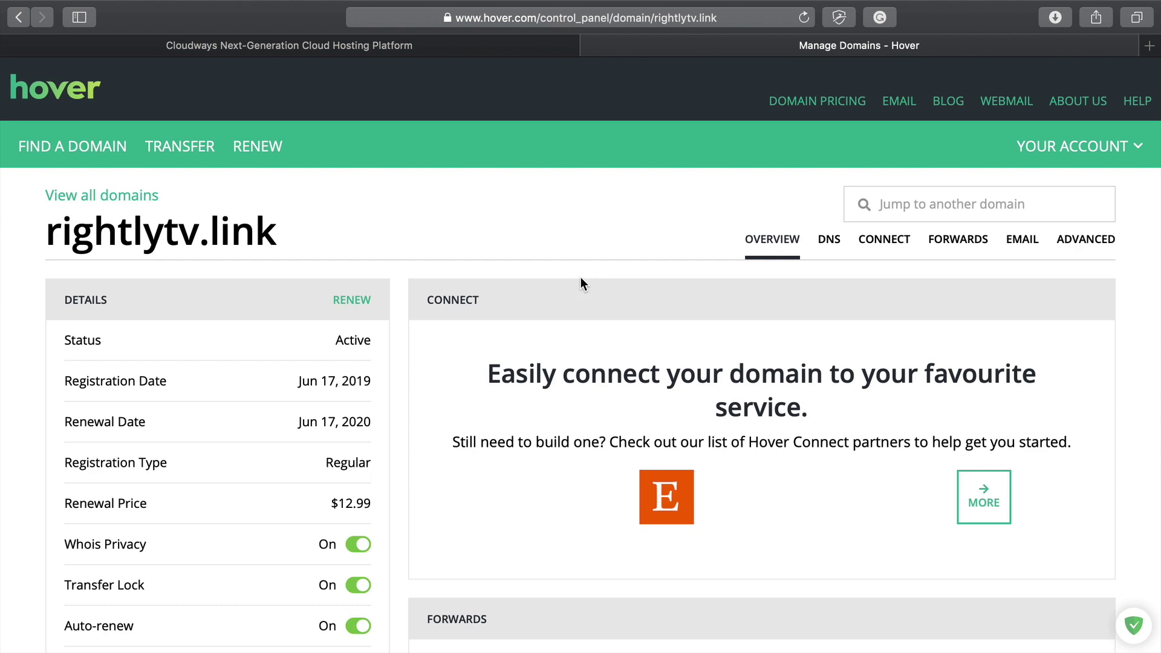
Step: Review rightlytv.link's overview and its DNS records, then switch to the Cloudways dashboard
scroll(532, 339, down, 5)
scroll(522, 386, down, 5)
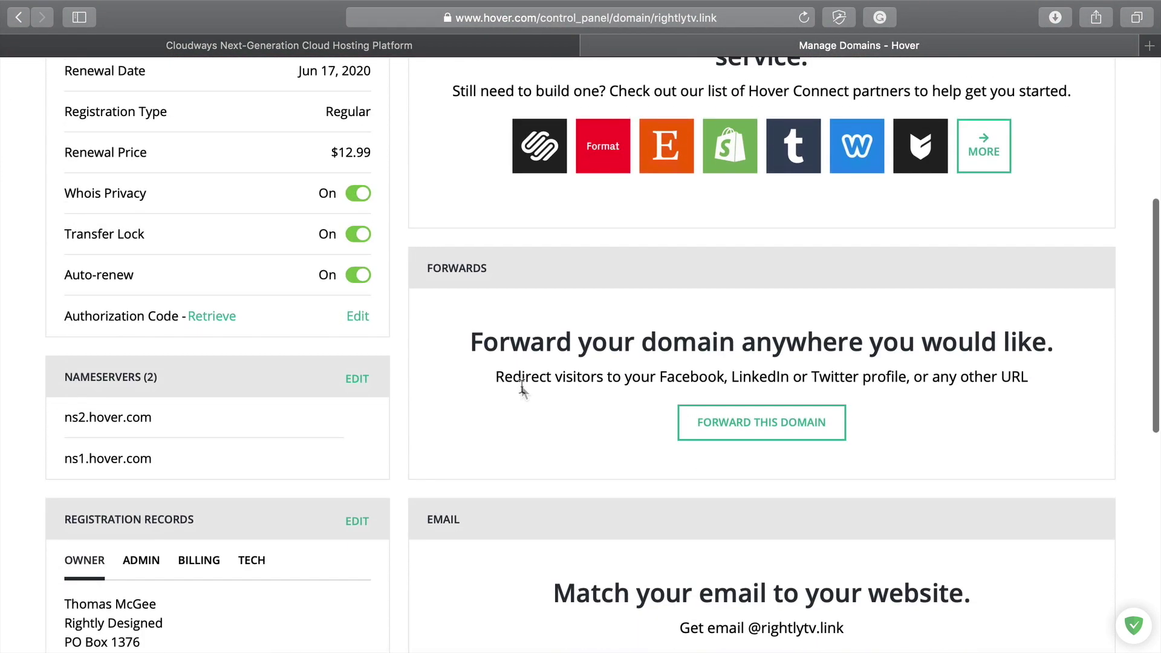
scroll(522, 385, up, 3)
scroll(521, 386, up, 10)
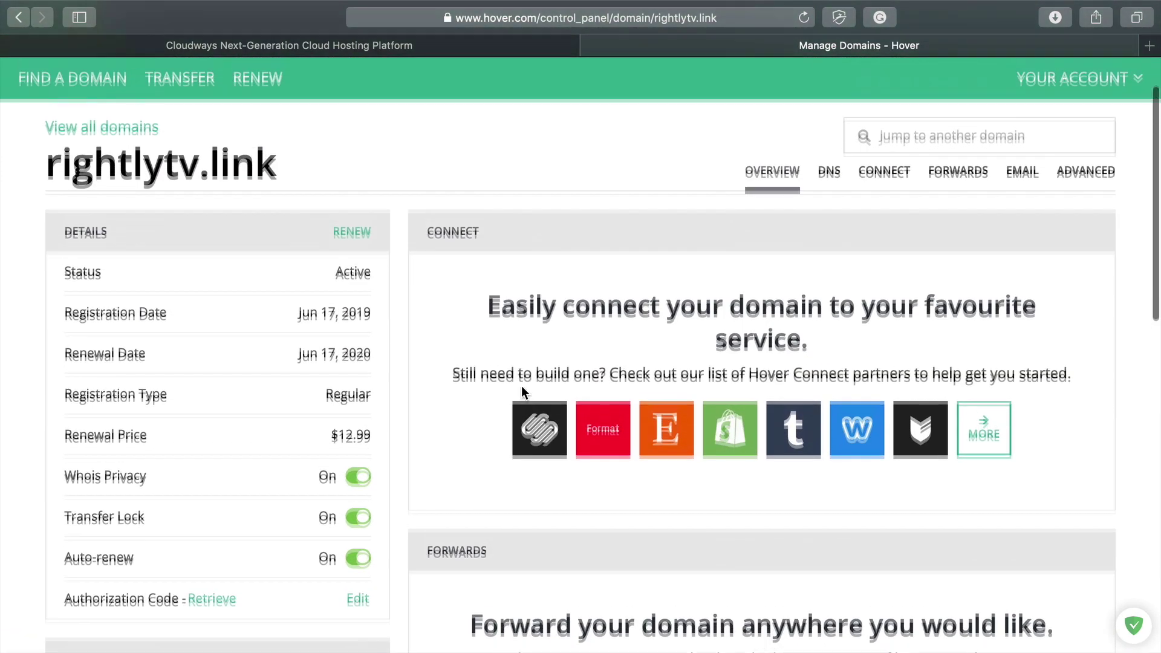
scroll(460, 472, down, 8)
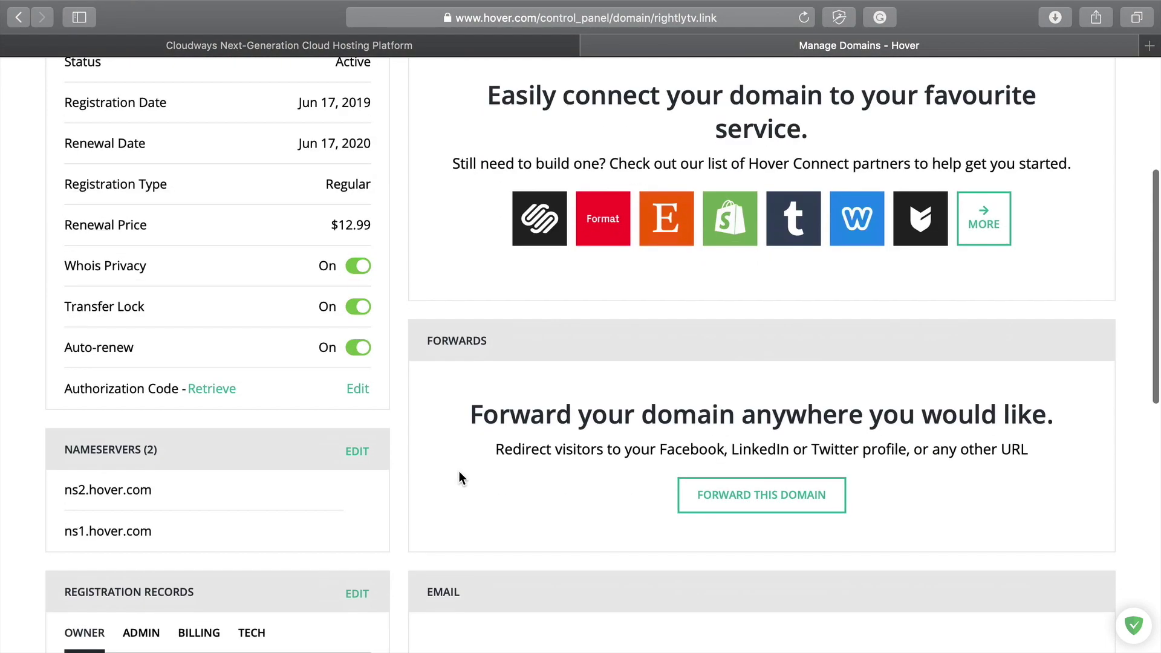
scroll(459, 473, up, 5)
scroll(459, 473, up, 3)
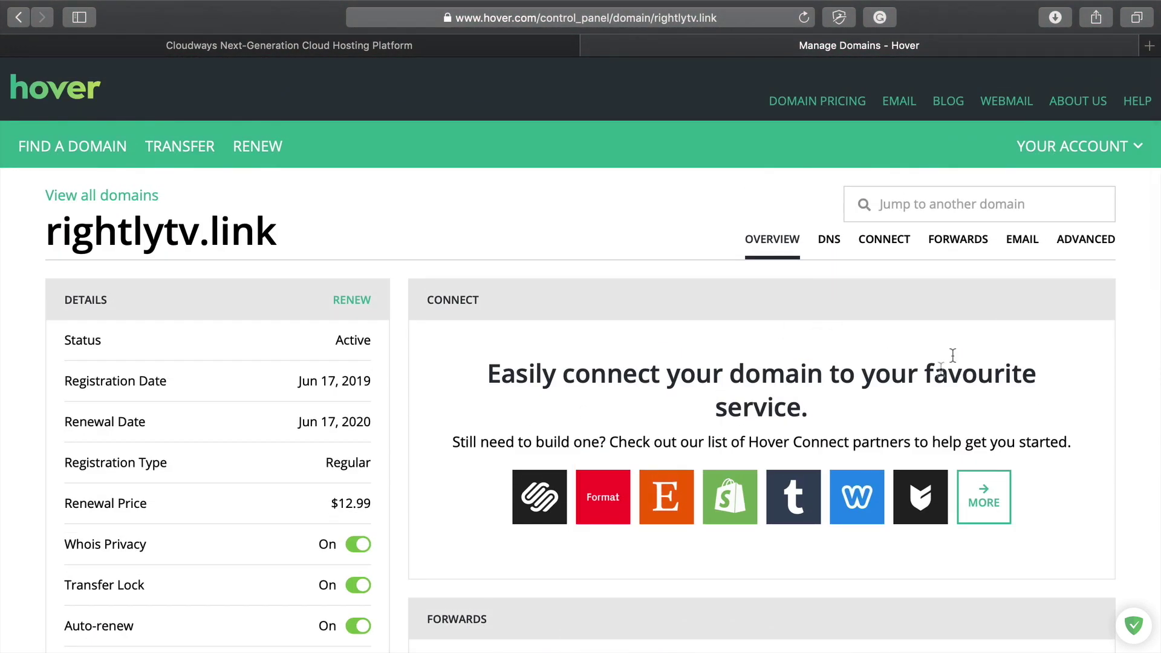
scroll(937, 369, down, 5)
scroll(926, 385, up, 5)
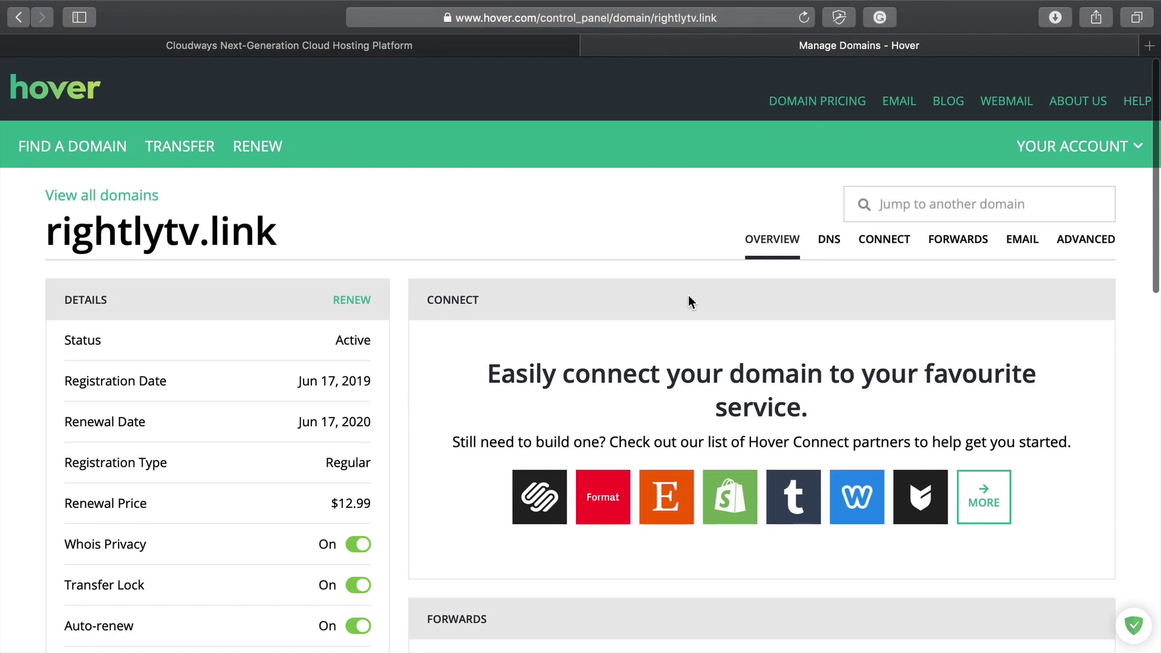
scroll(690, 302, down, 4)
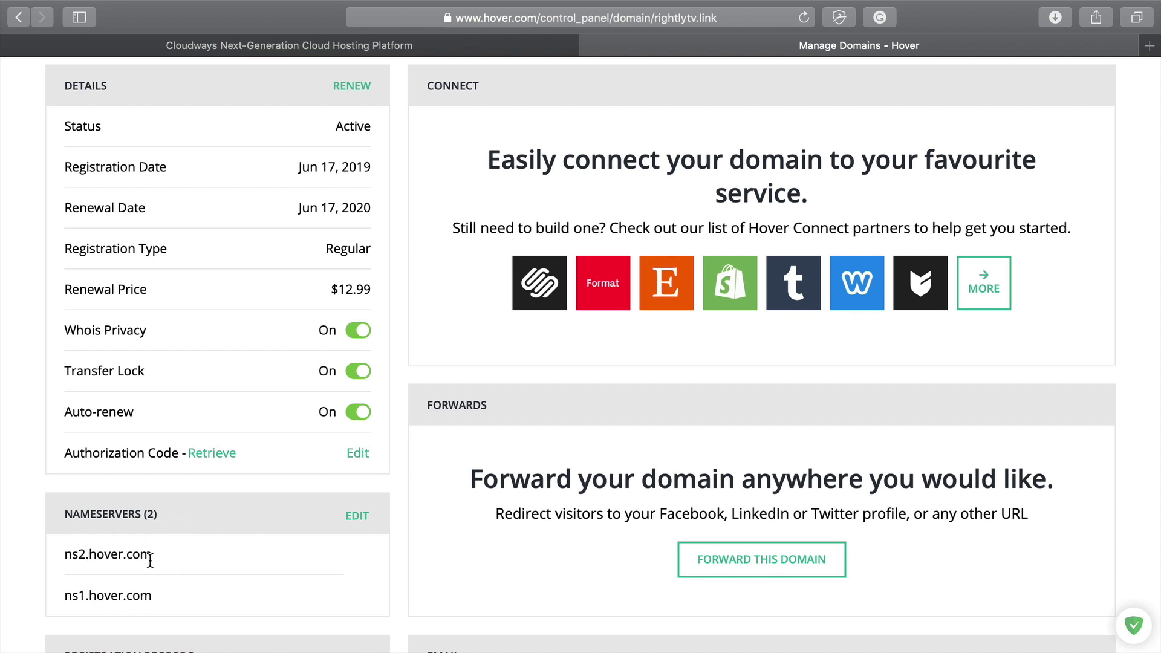
scroll(178, 578, down, 1)
scroll(177, 576, up, 5)
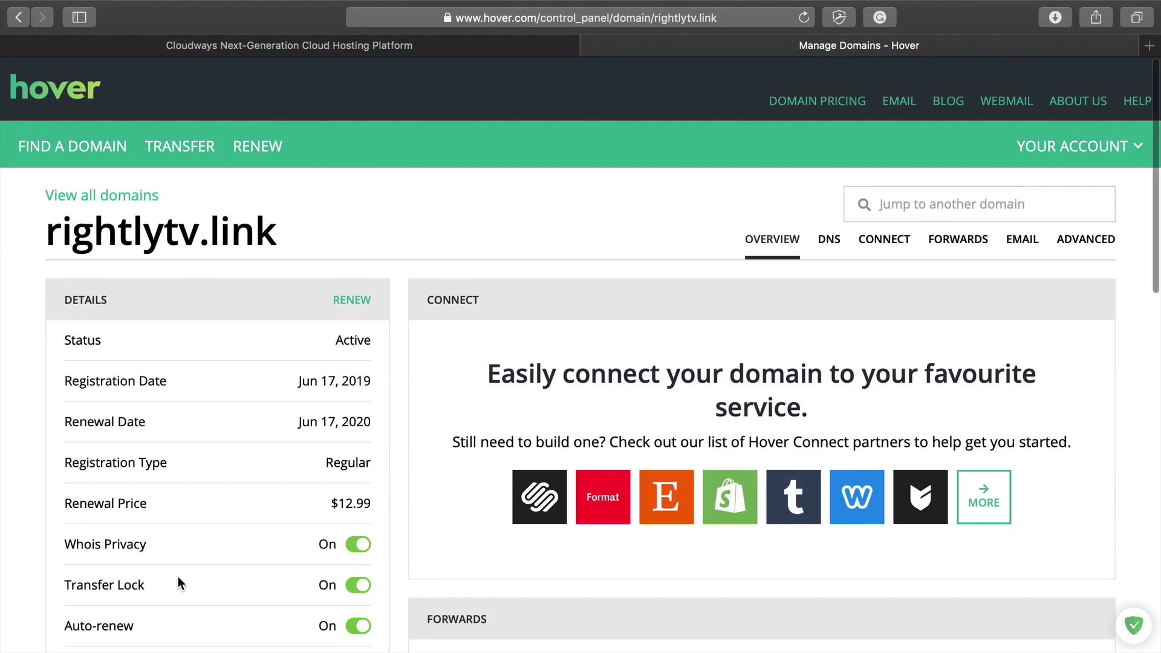
scroll(178, 578, down, 5)
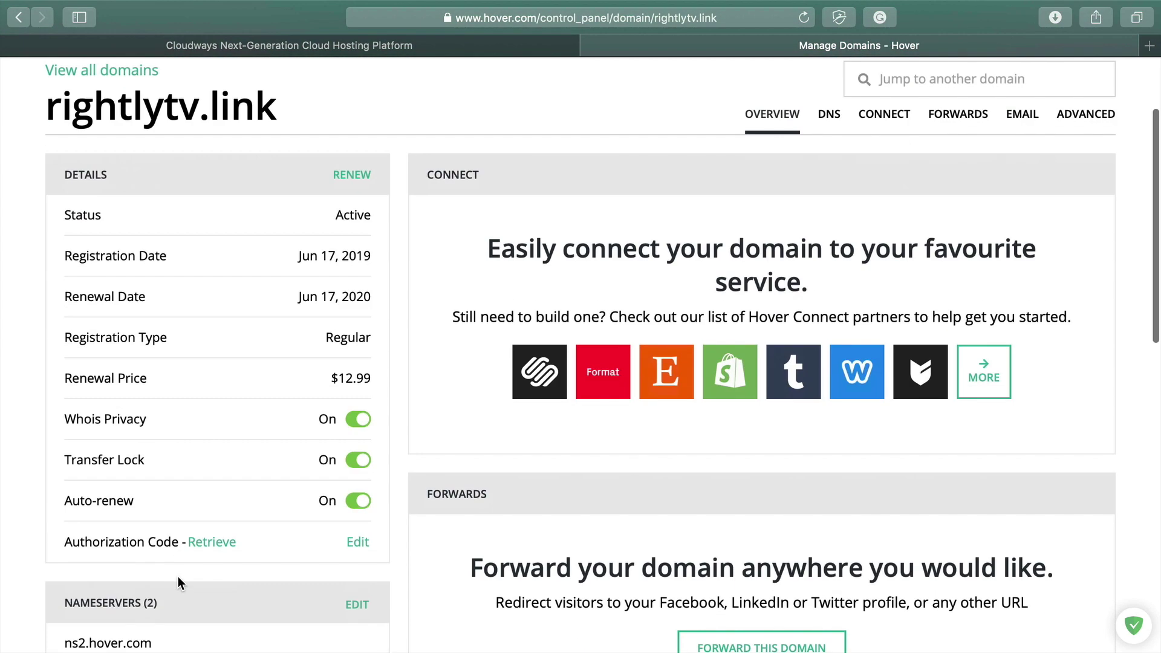
scroll(177, 582, up, 5)
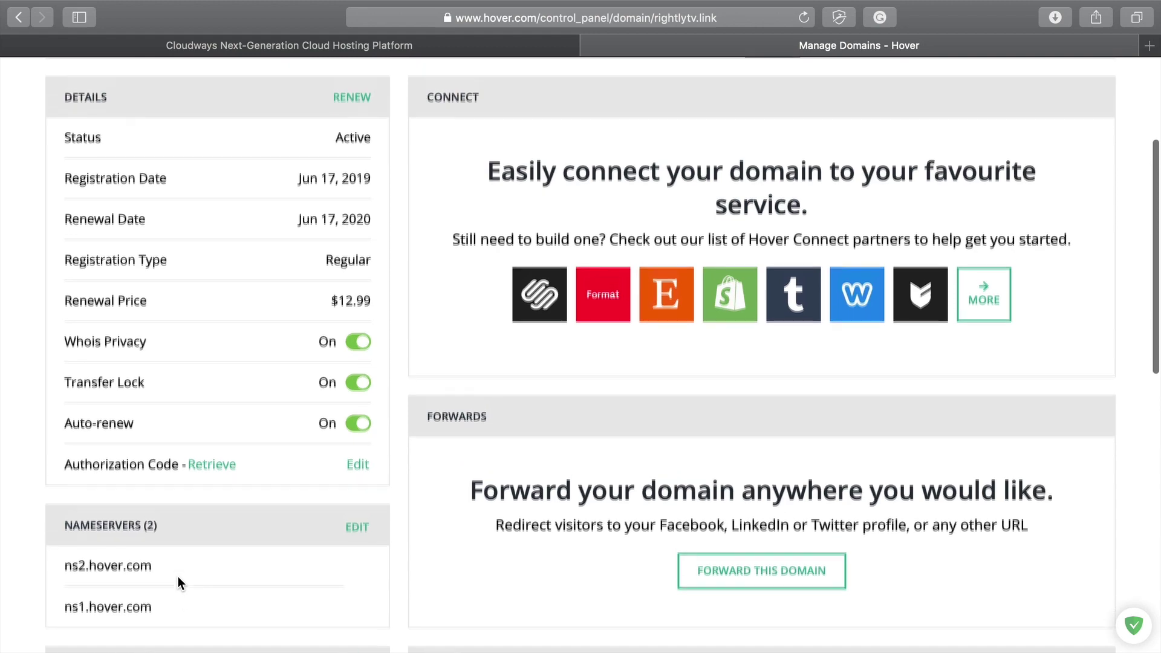
scroll(177, 578, down, 5)
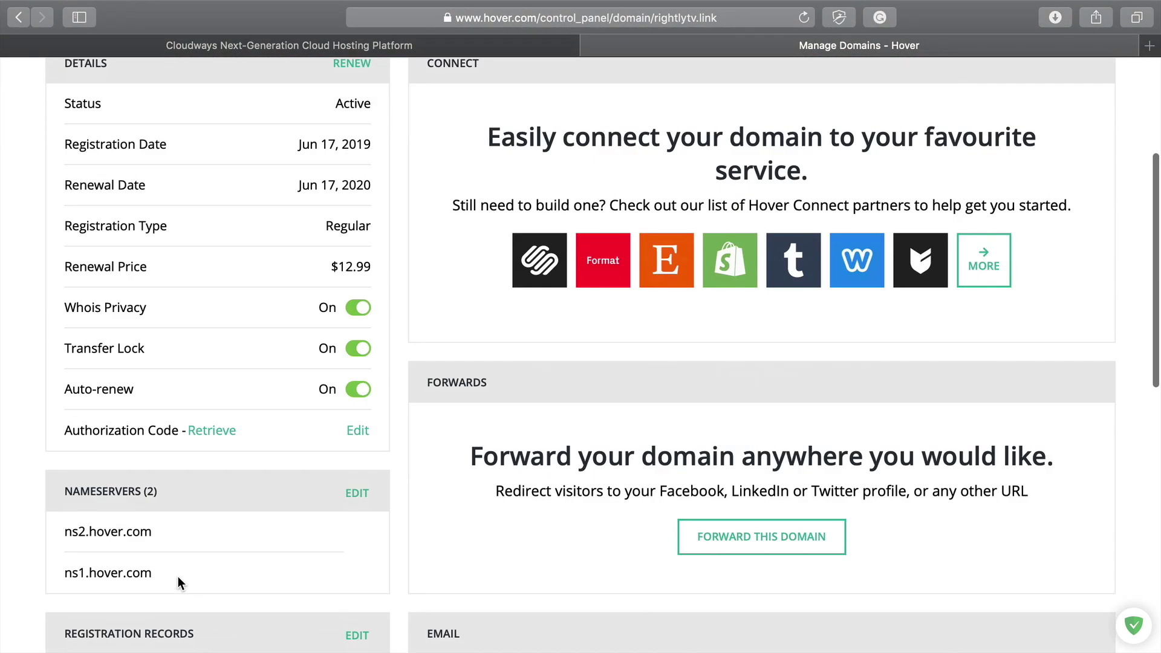
scroll(288, 395, up, 5)
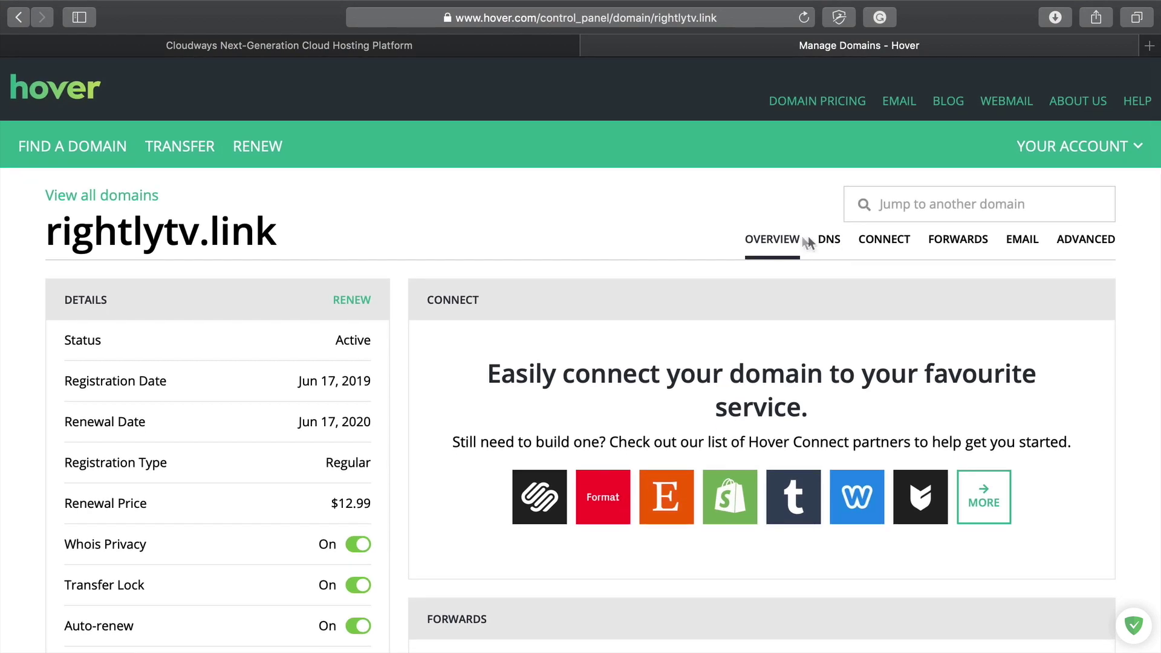
click(832, 241)
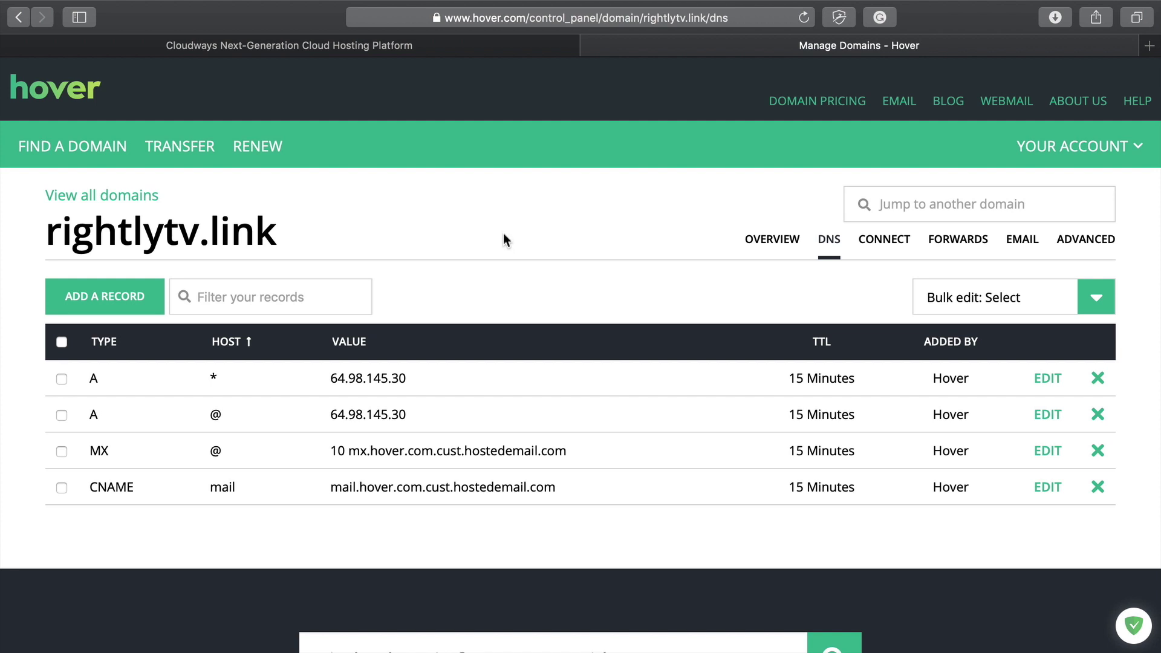
click(489, 51)
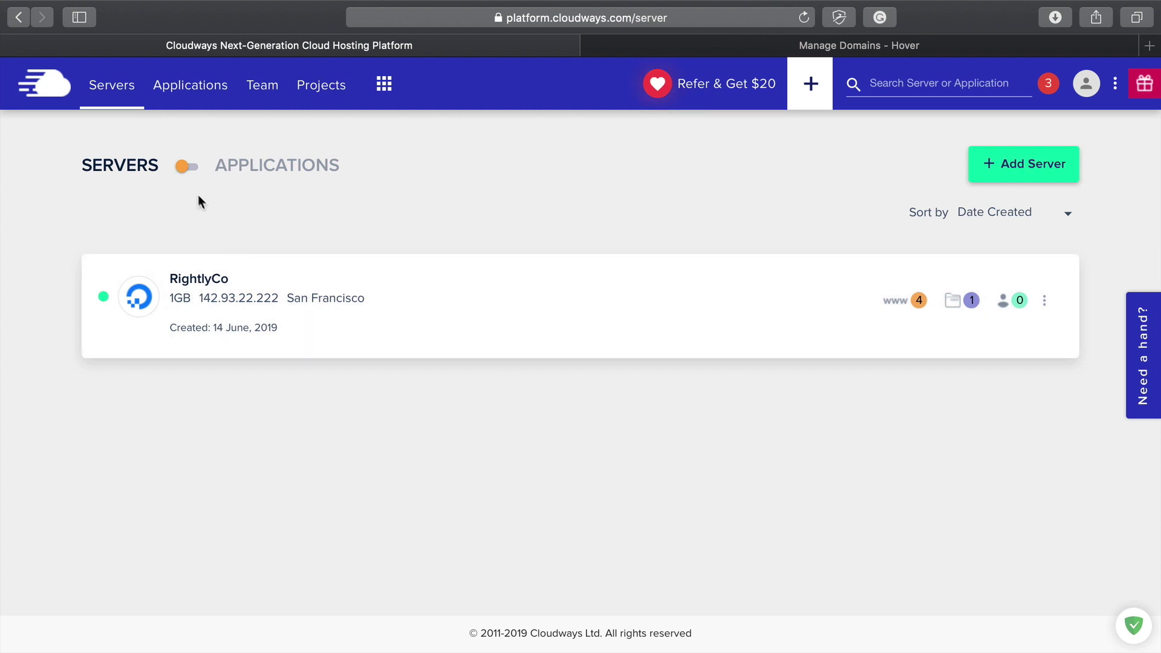
Step: Start a new Cloudways application on the RightlyCo server
click(185, 168)
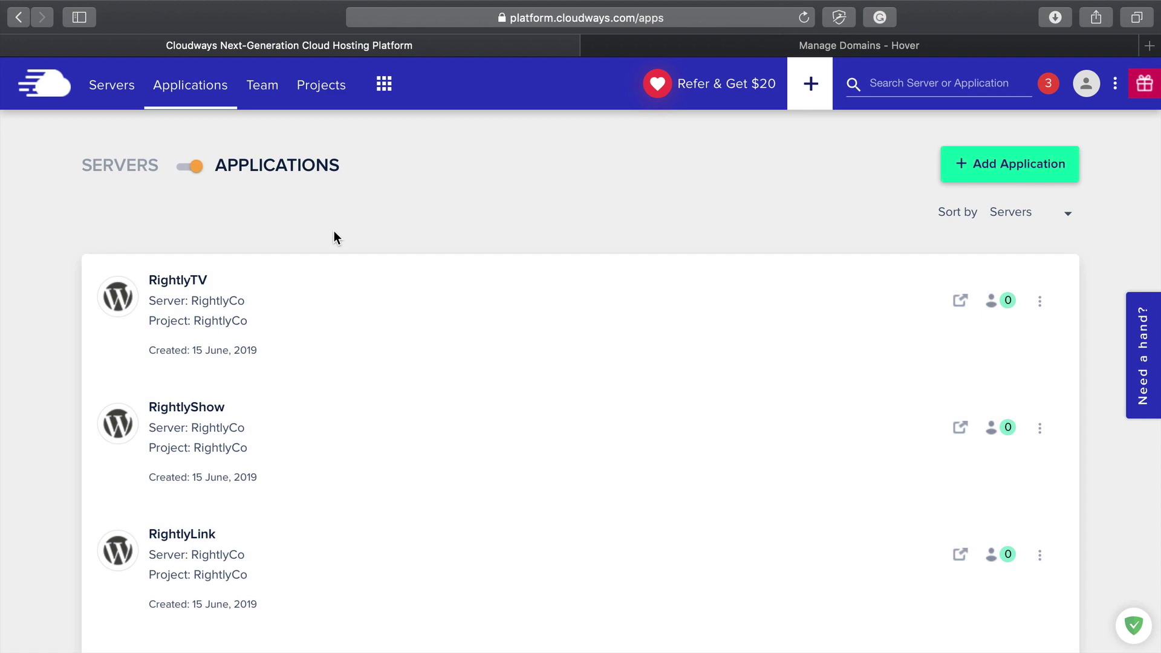
click(1023, 166)
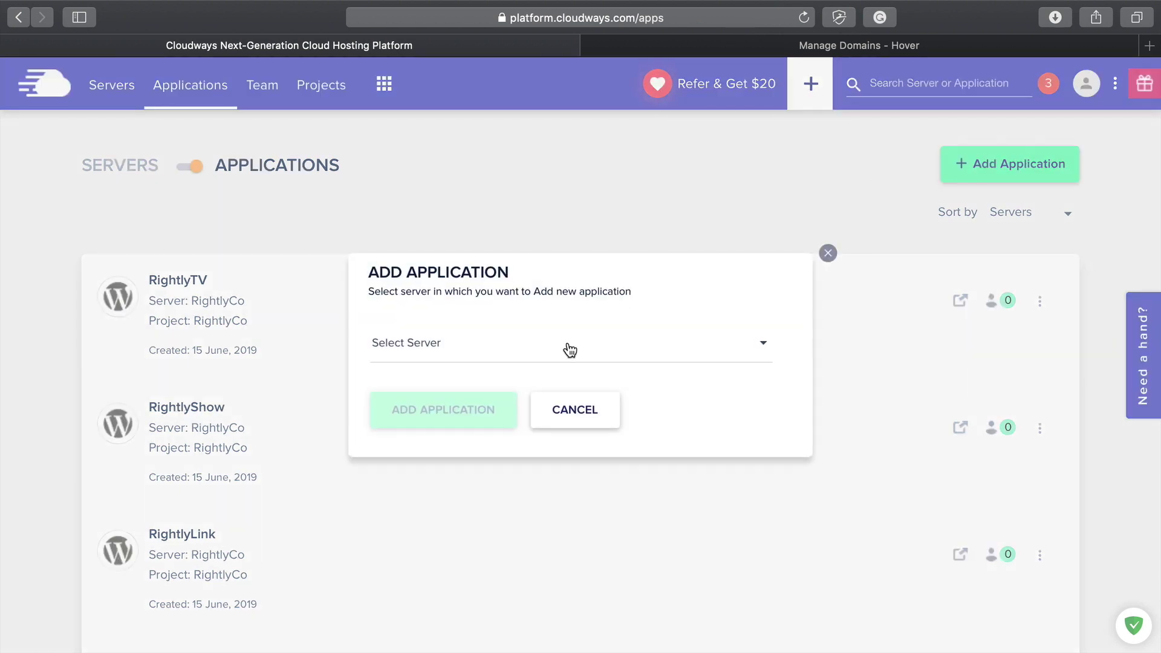
click(568, 344)
click(432, 390)
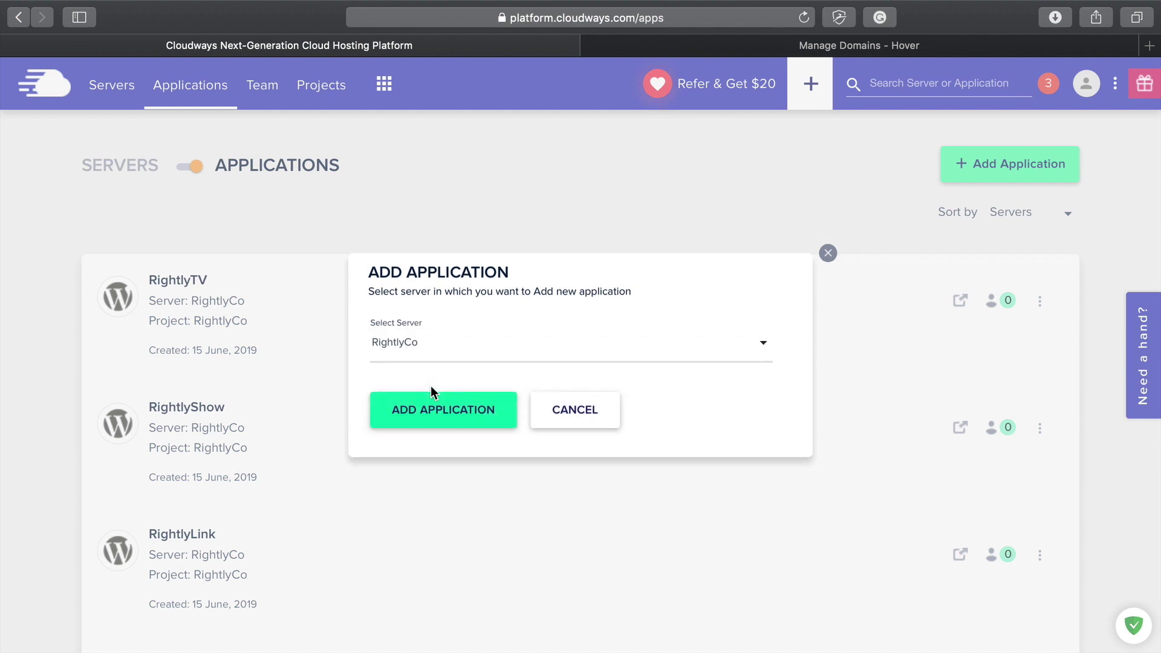
click(441, 410)
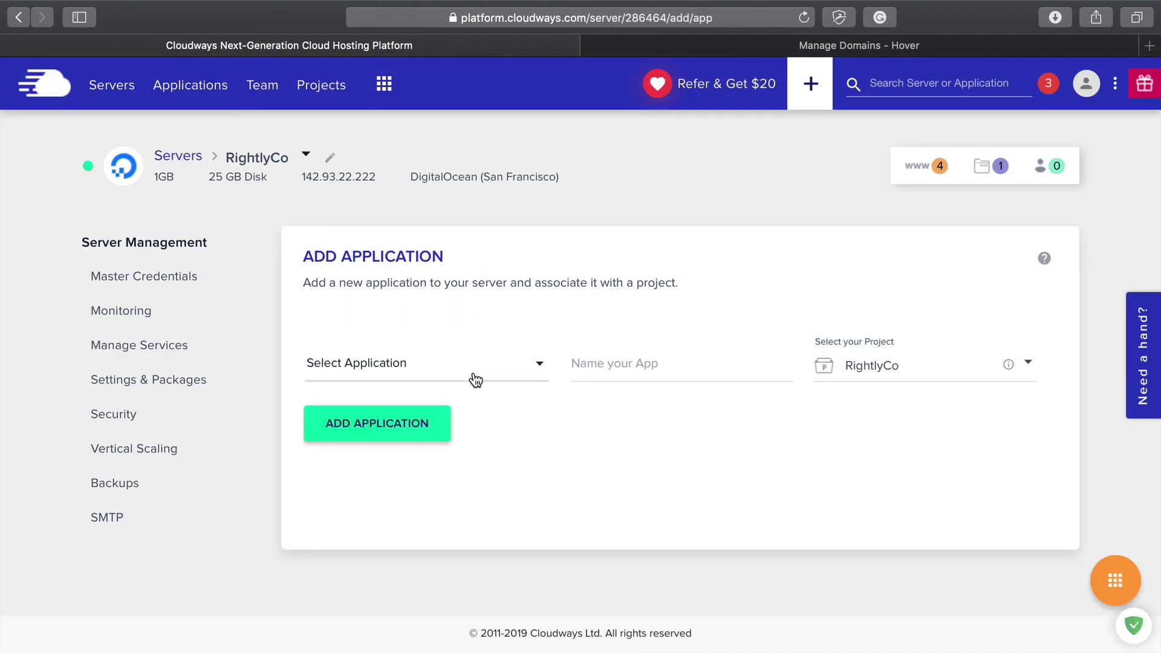
Step: Choose WordPress 5.1.1, name the app 'RightlyTV Links' and add it
click(474, 372)
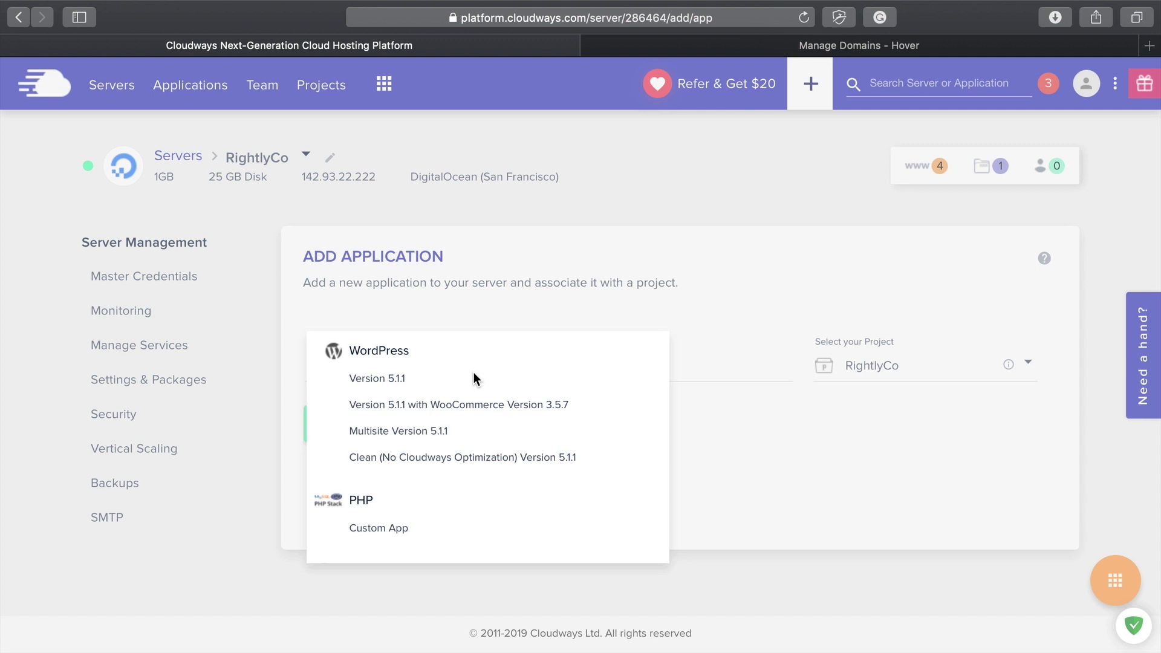
click(382, 386)
click(653, 370)
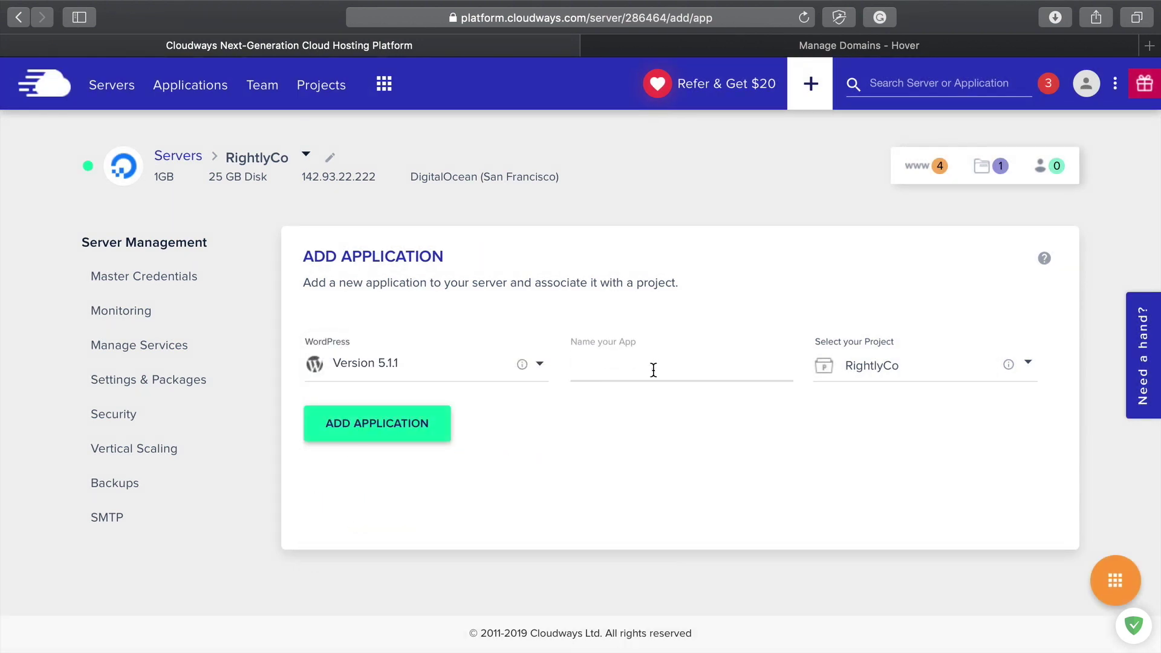
text(RightlyTV L)
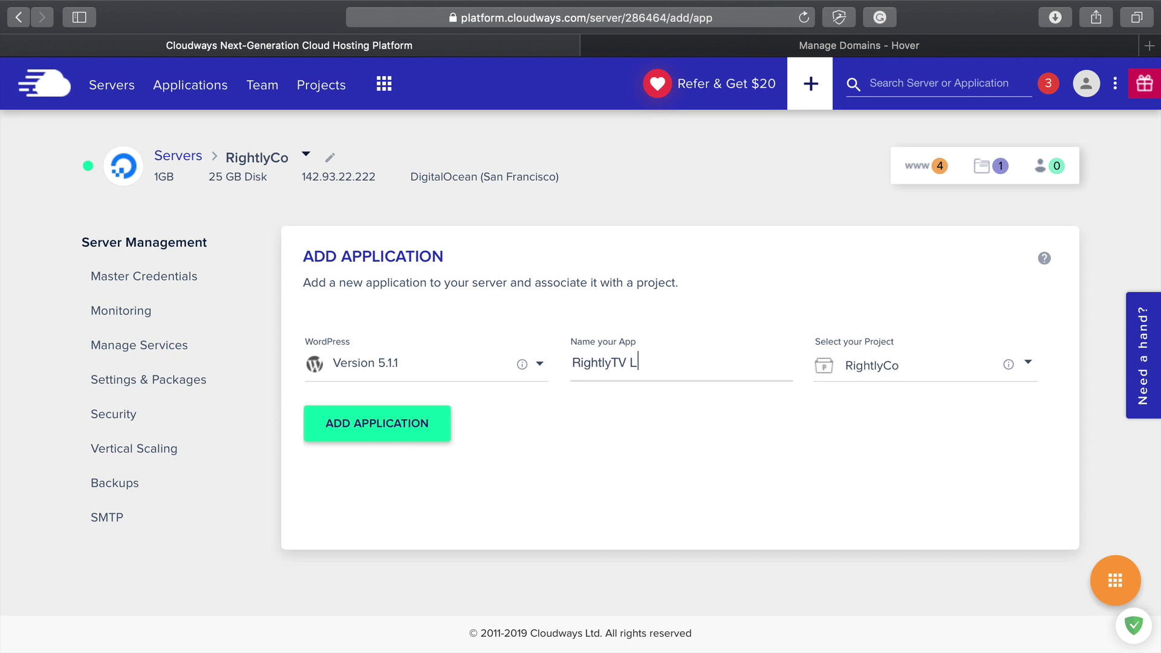
text(inks)
click(375, 430)
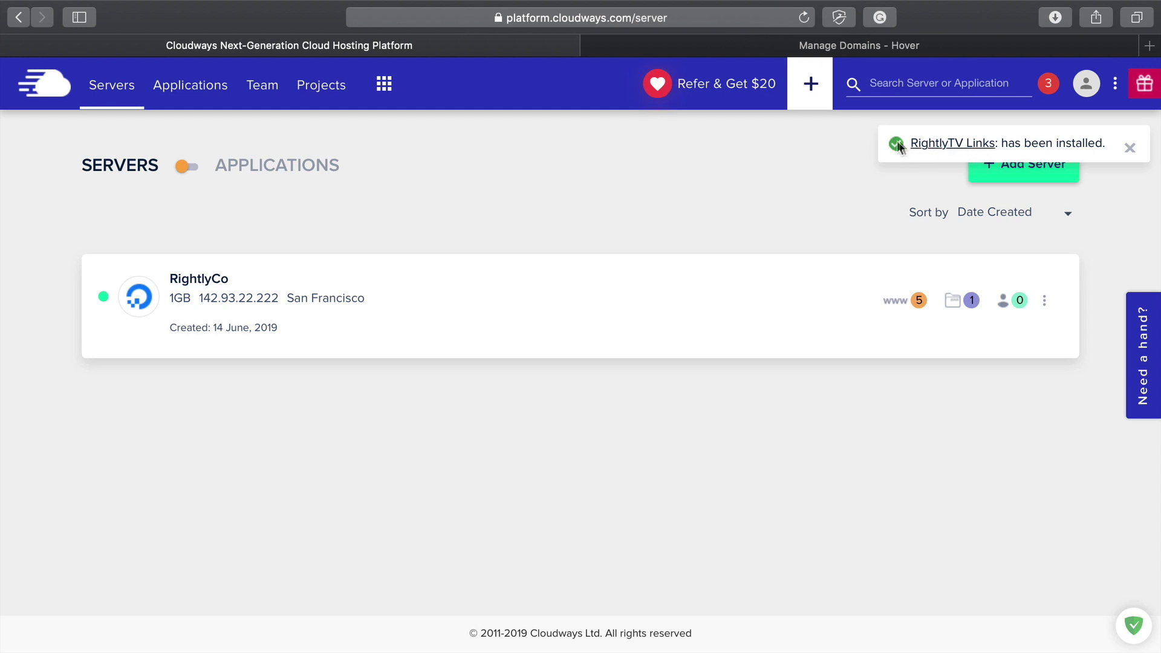
Step: Copy the RightlyTV Links admin username from Access Details into the WordPress login form
click(952, 153)
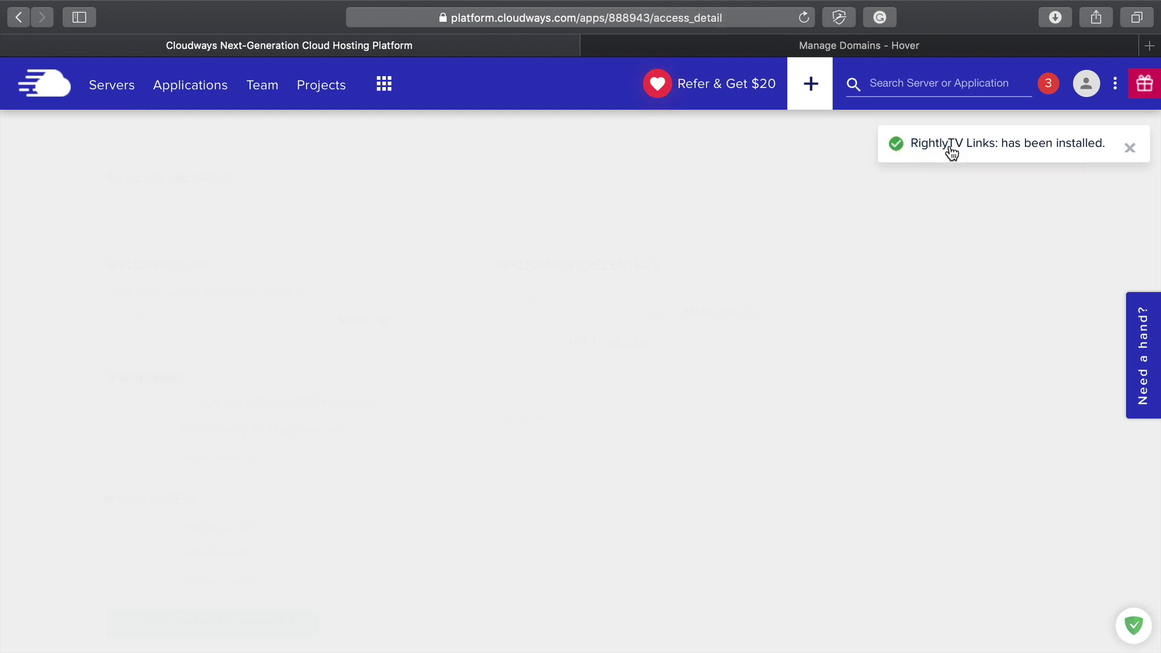
scroll(594, 378, down, 3)
scroll(594, 385, up, 2)
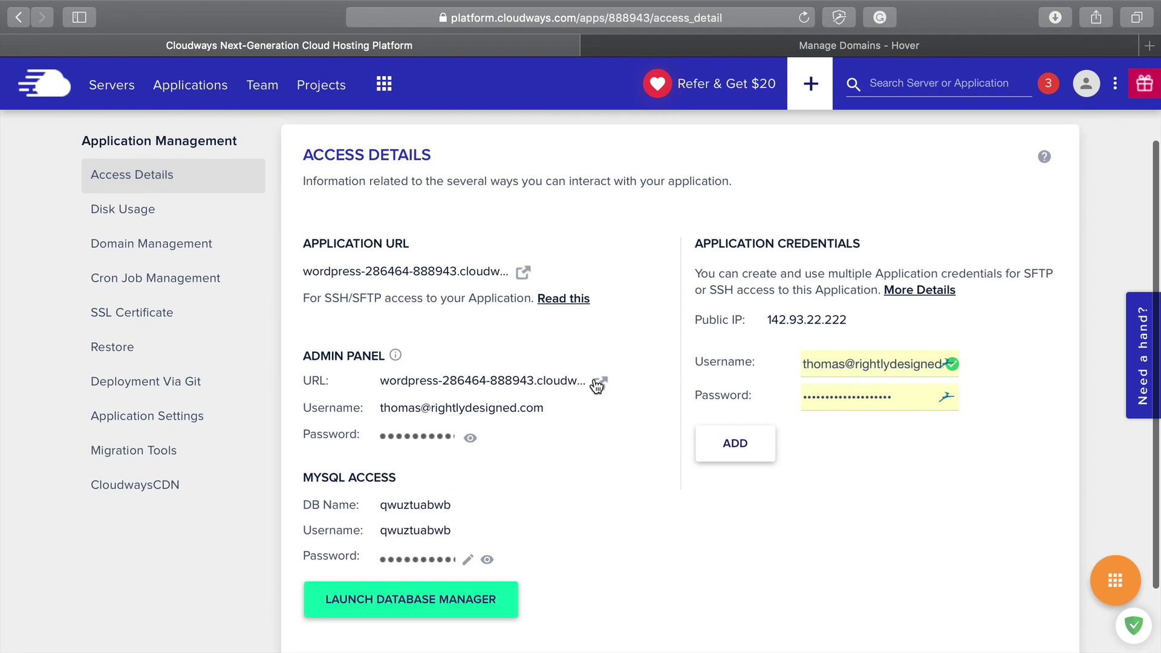
scroll(595, 384, up, 1)
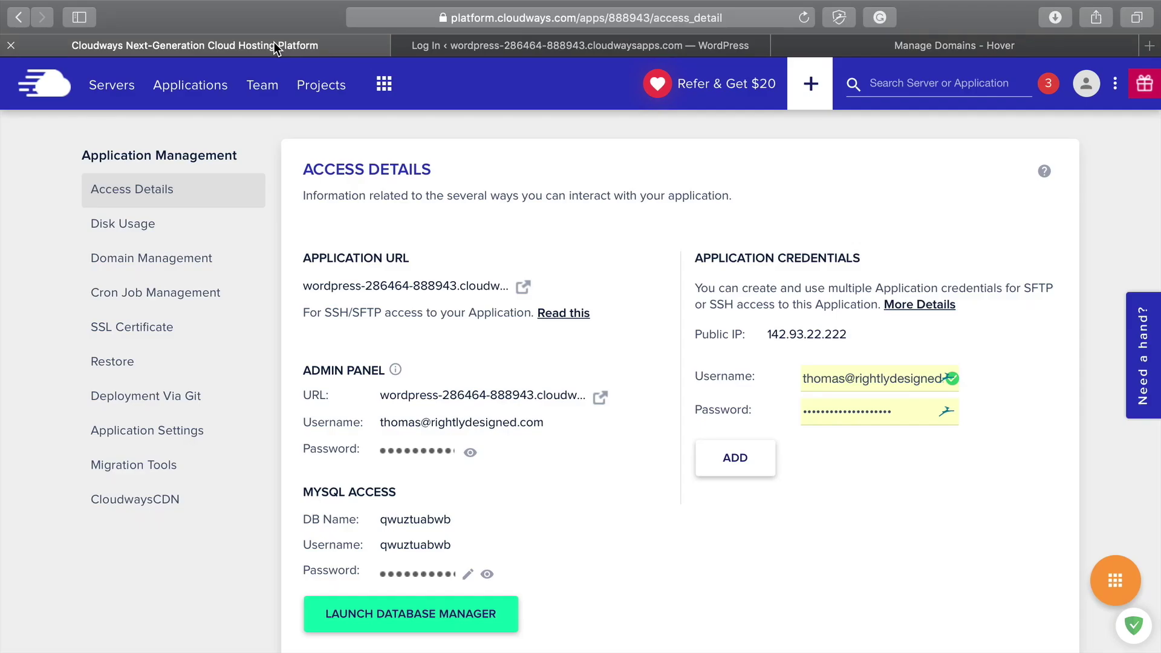
scroll(398, 390, down, 3)
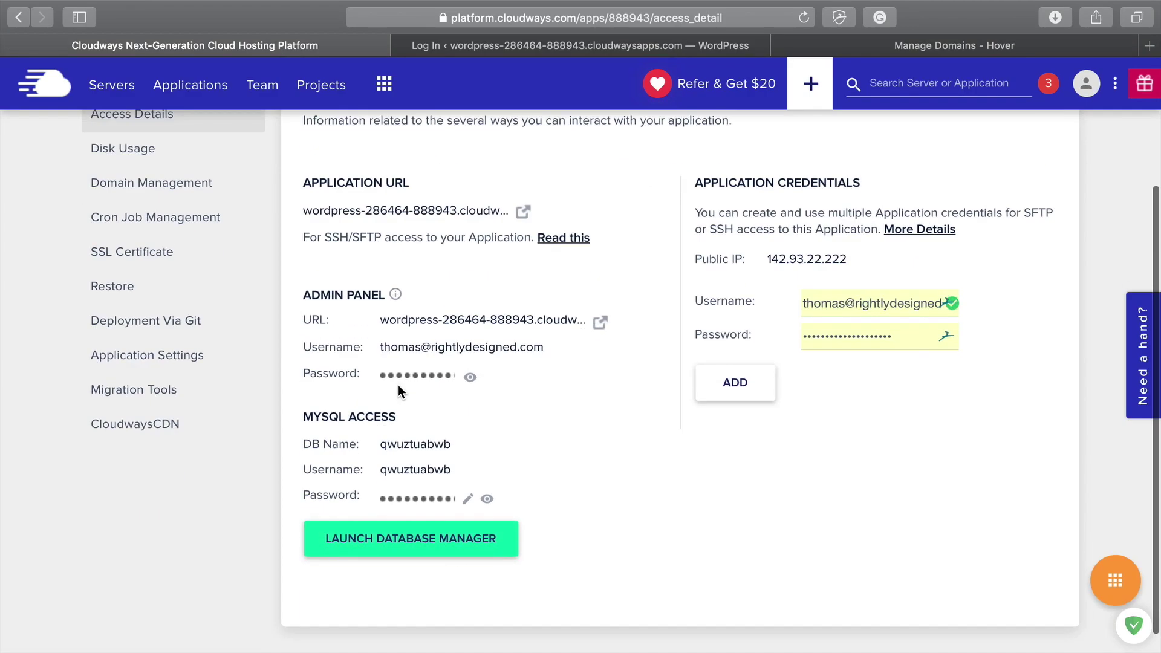
click(496, 347)
click(574, 46)
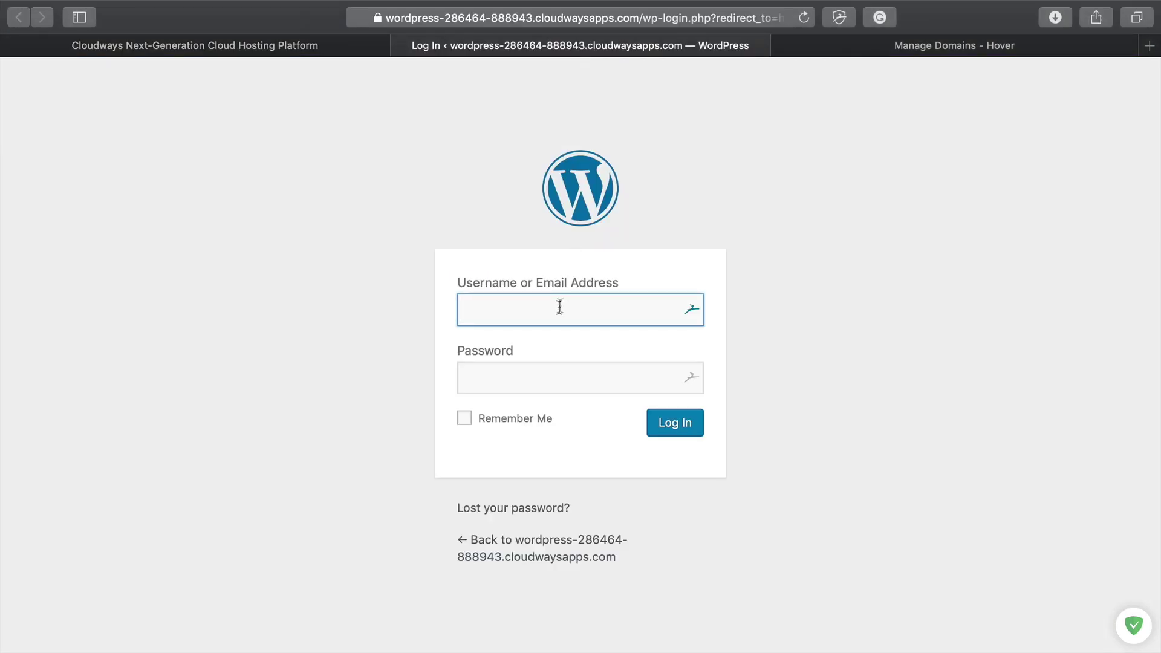
key(super+v)
Step: Copy the admin password into the login form and log in
click(276, 46)
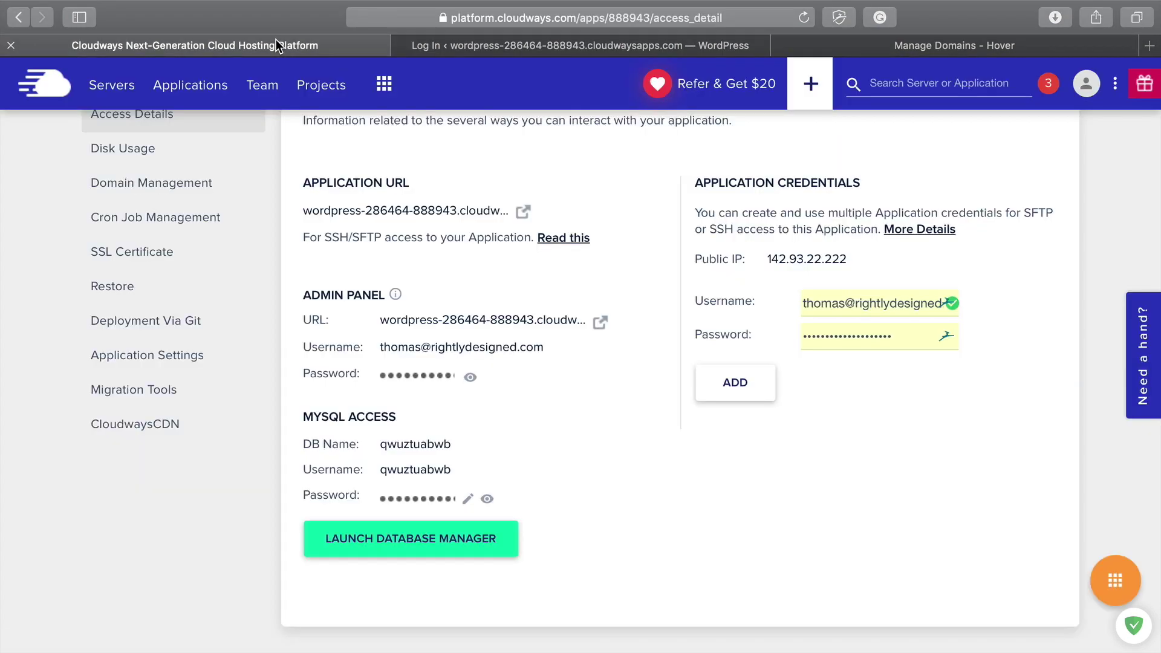
click(415, 379)
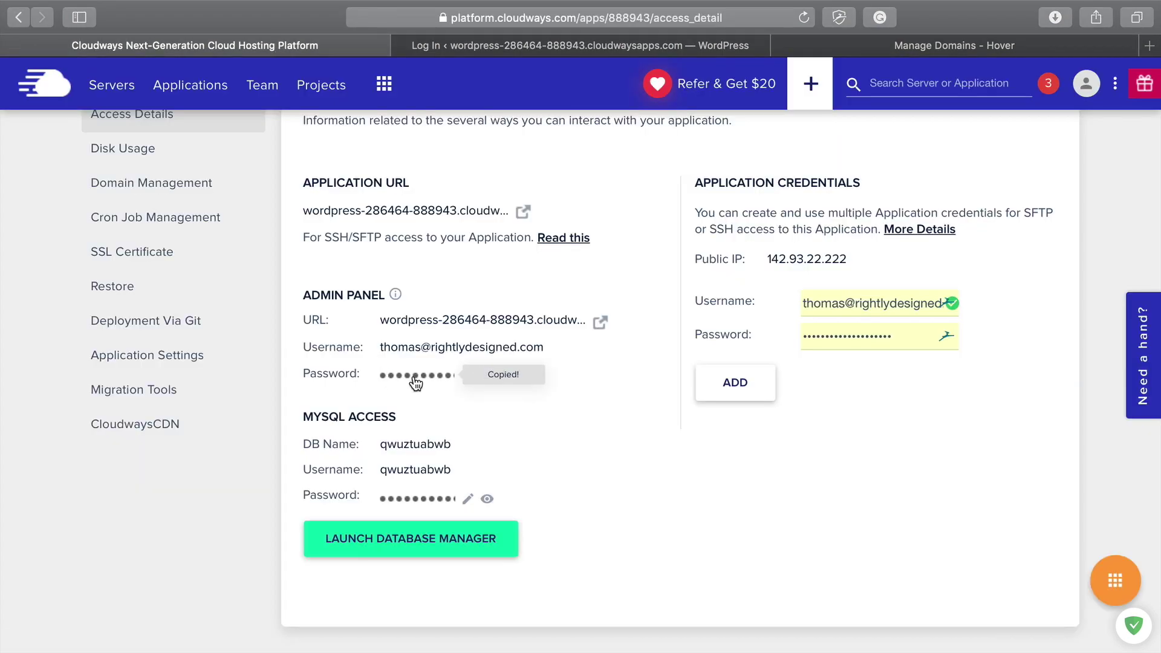
click(568, 52)
click(547, 382)
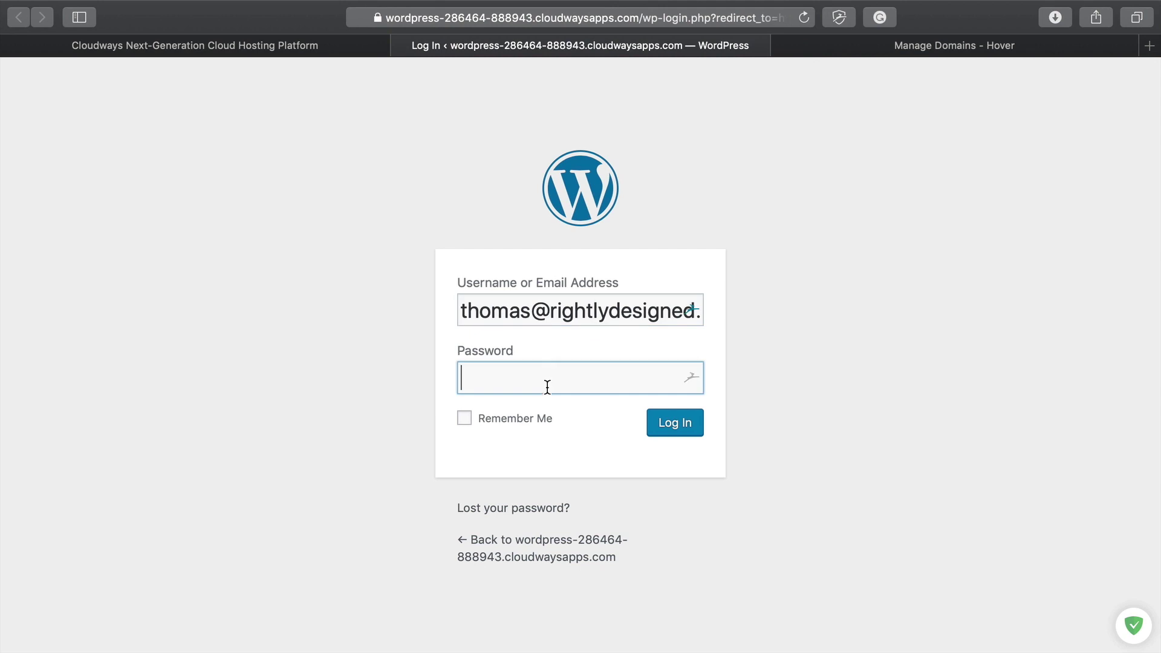
key(super+v)
key(Return)
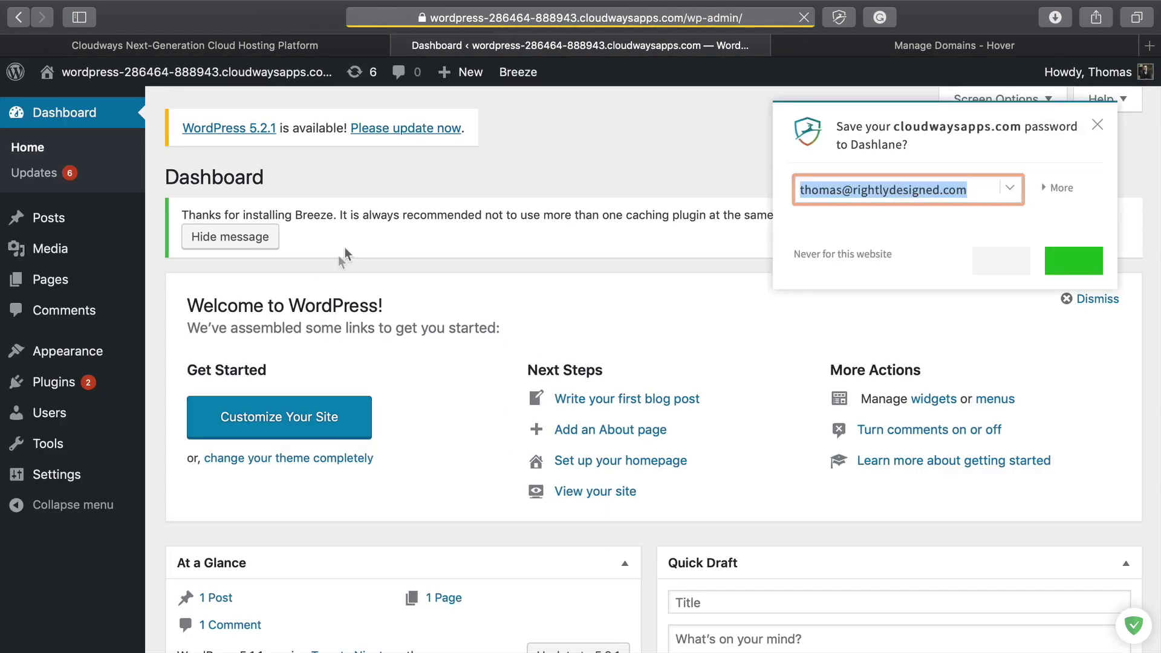
Step: Dismiss the save-password prompt, Breeze notice and Welcome panel, then open a new tab
click(1099, 134)
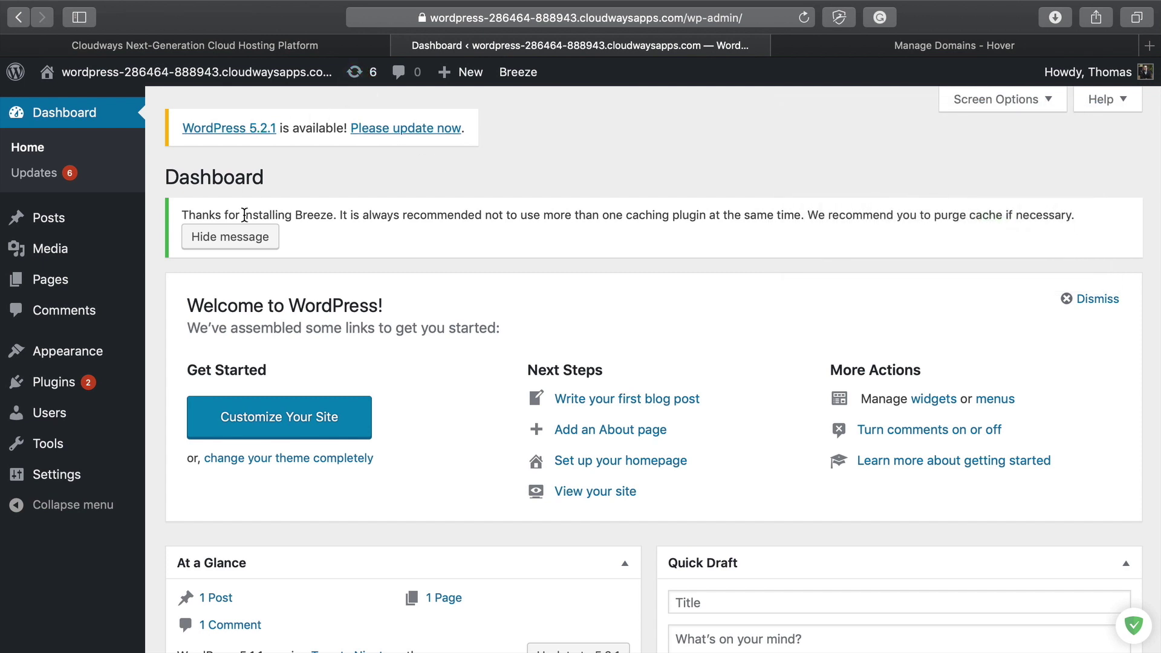
click(230, 237)
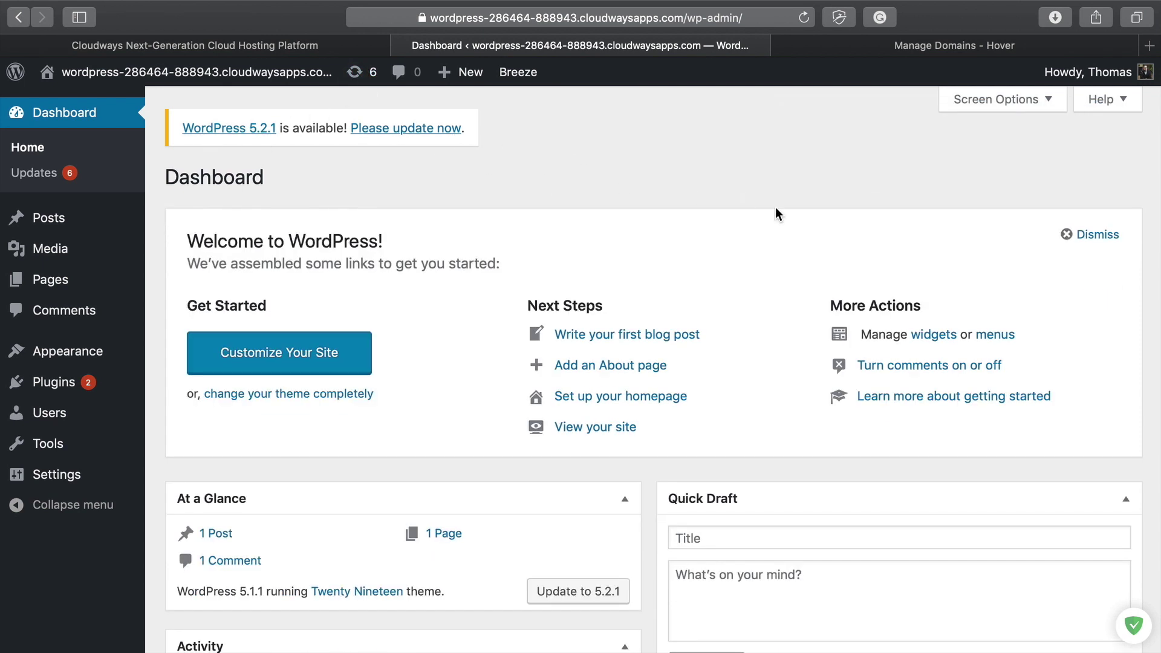
click(1089, 236)
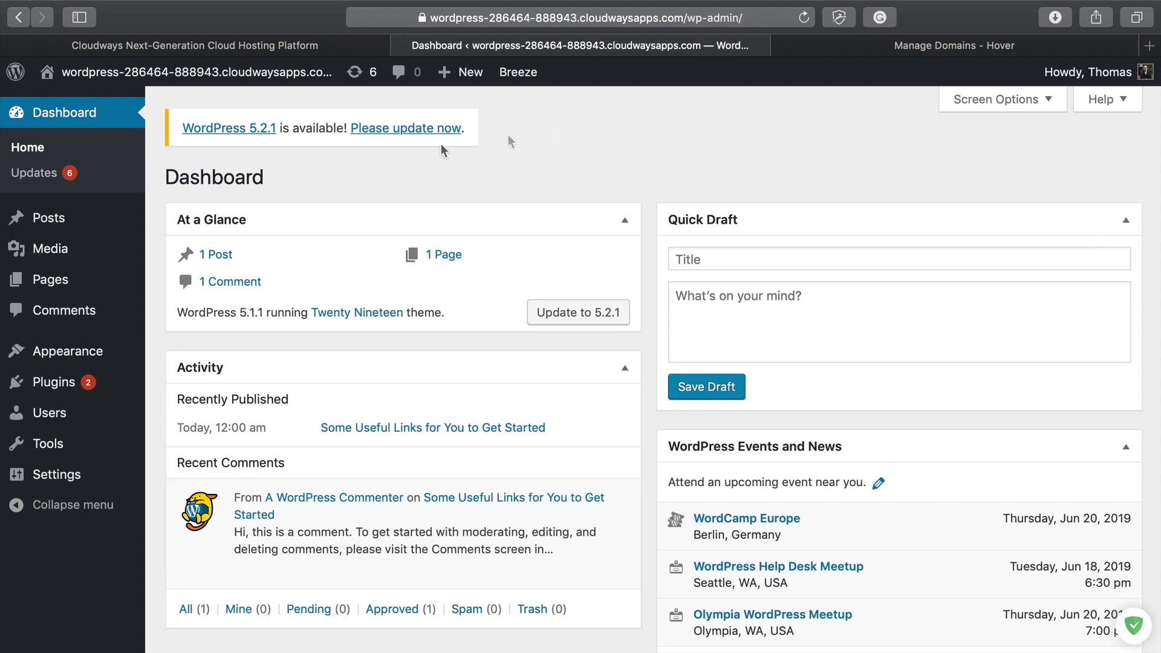
scroll(462, 350, down, 5)
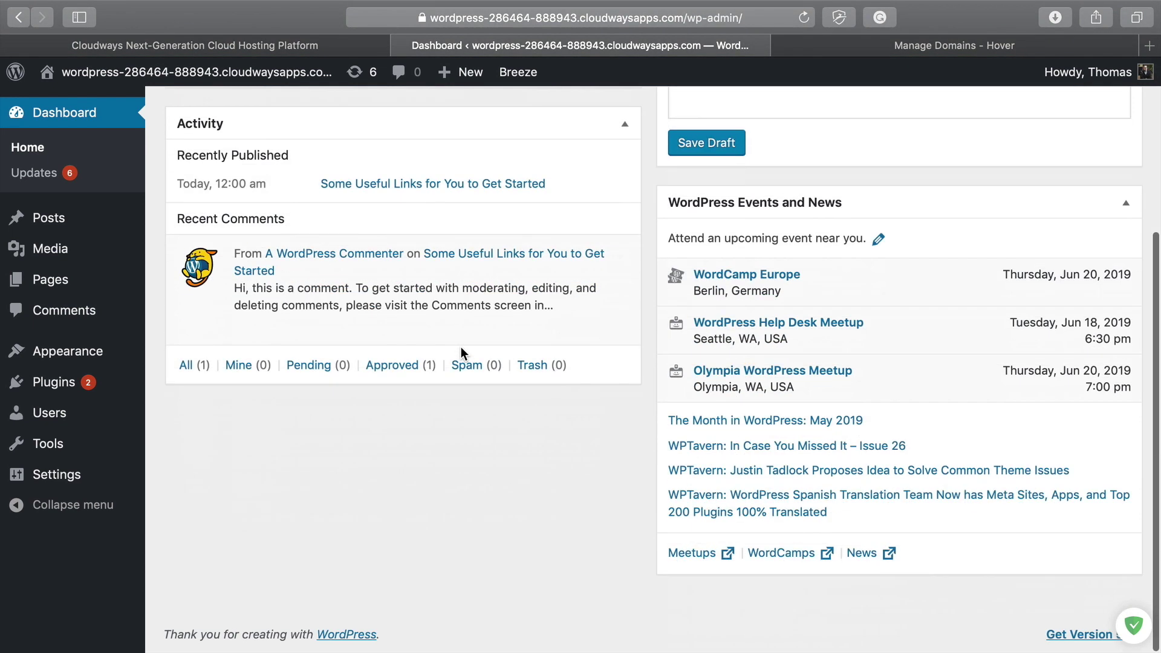
scroll(461, 350, up, 5)
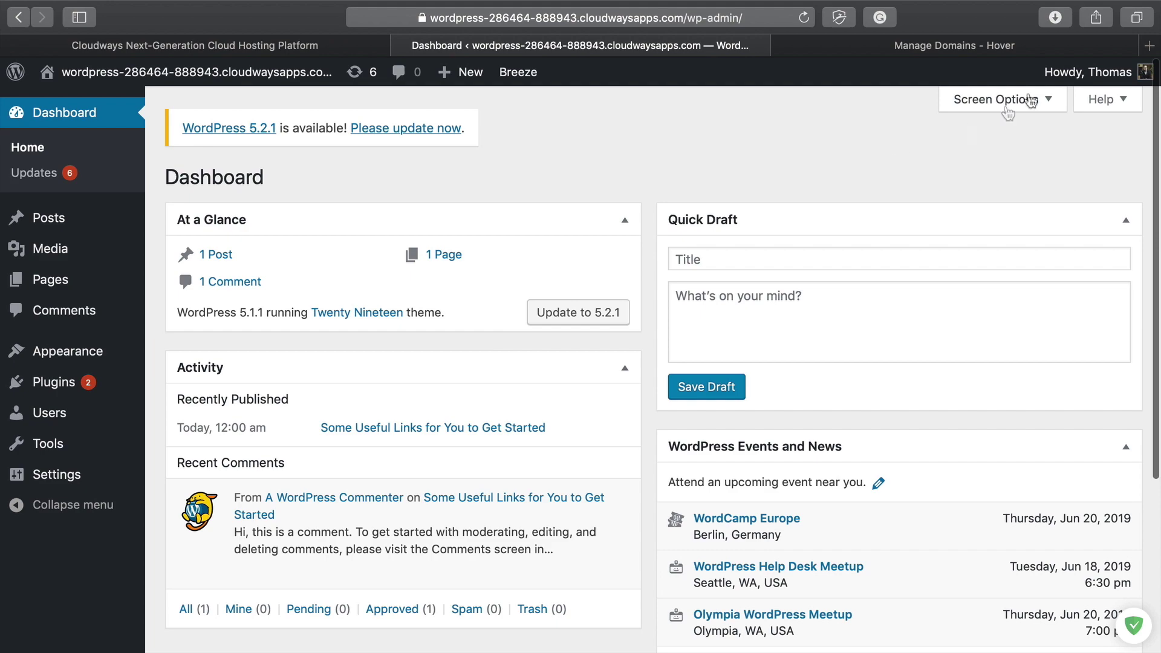
click(1151, 47)
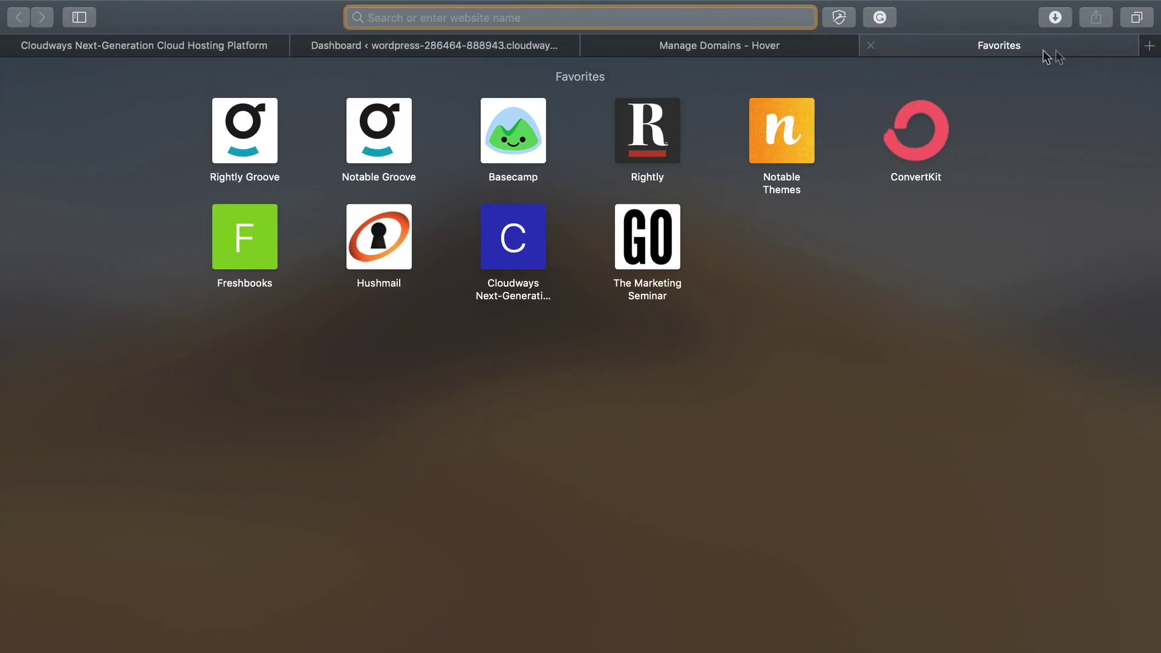
Step: Open the Notable Themes website and read its Shortlinks plugin page
drag(1048, 57, 802, 38)
click(764, 138)
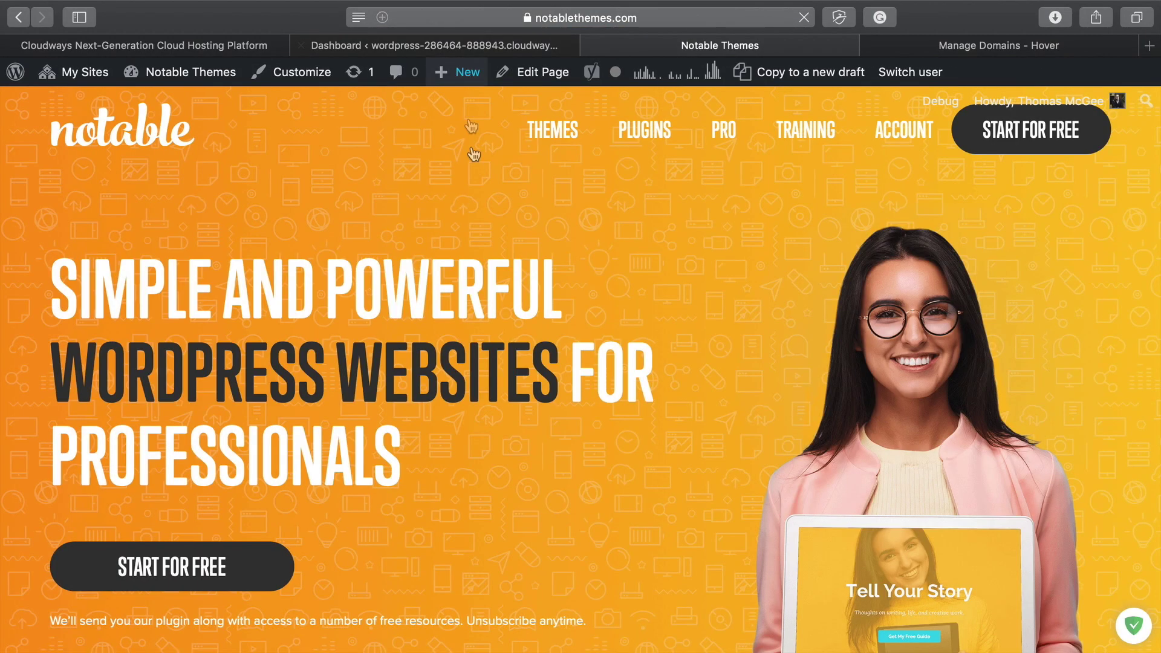
click(646, 134)
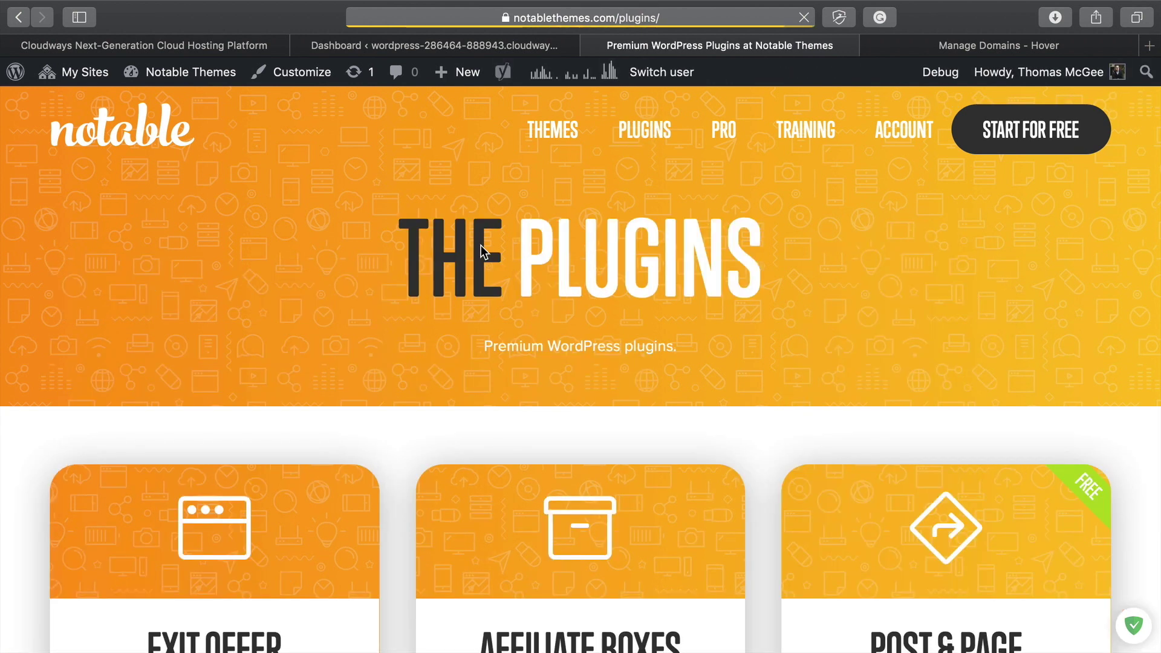
scroll(427, 407, down, 10)
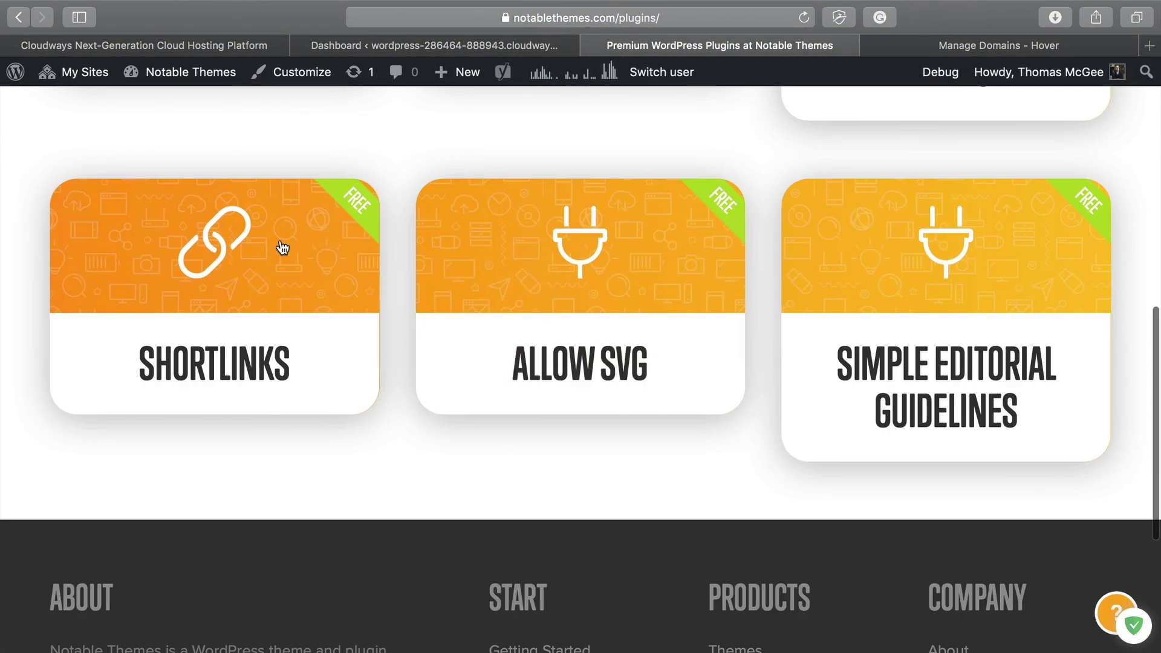
click(310, 275)
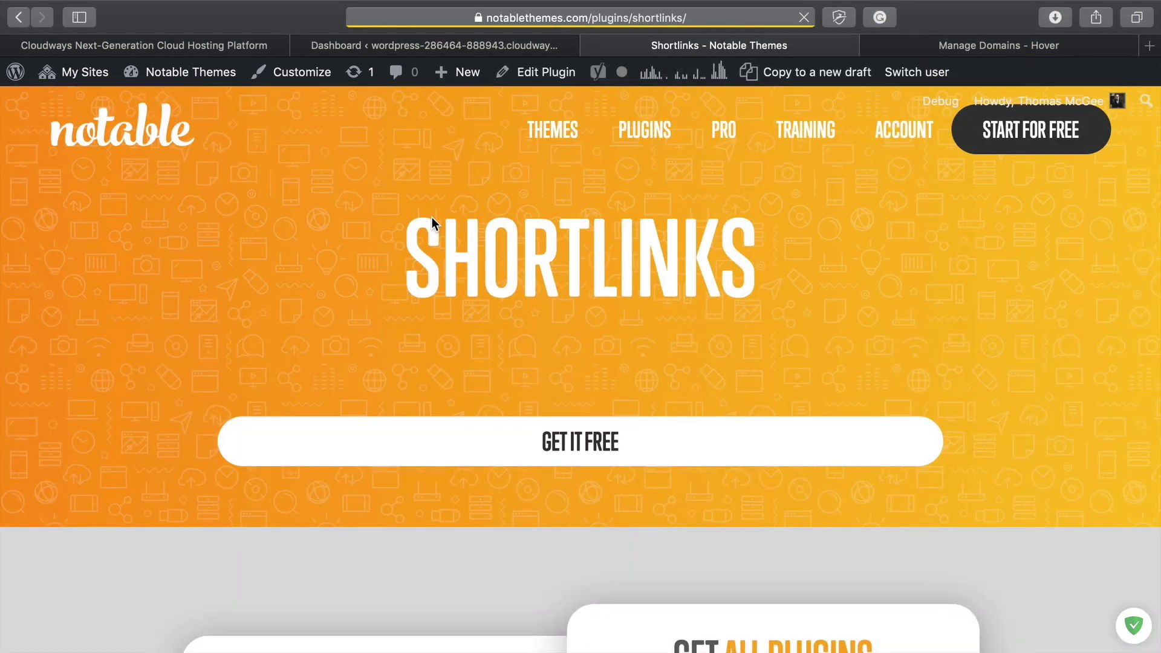
scroll(616, 448, down, 2)
scroll(616, 456, down, 7)
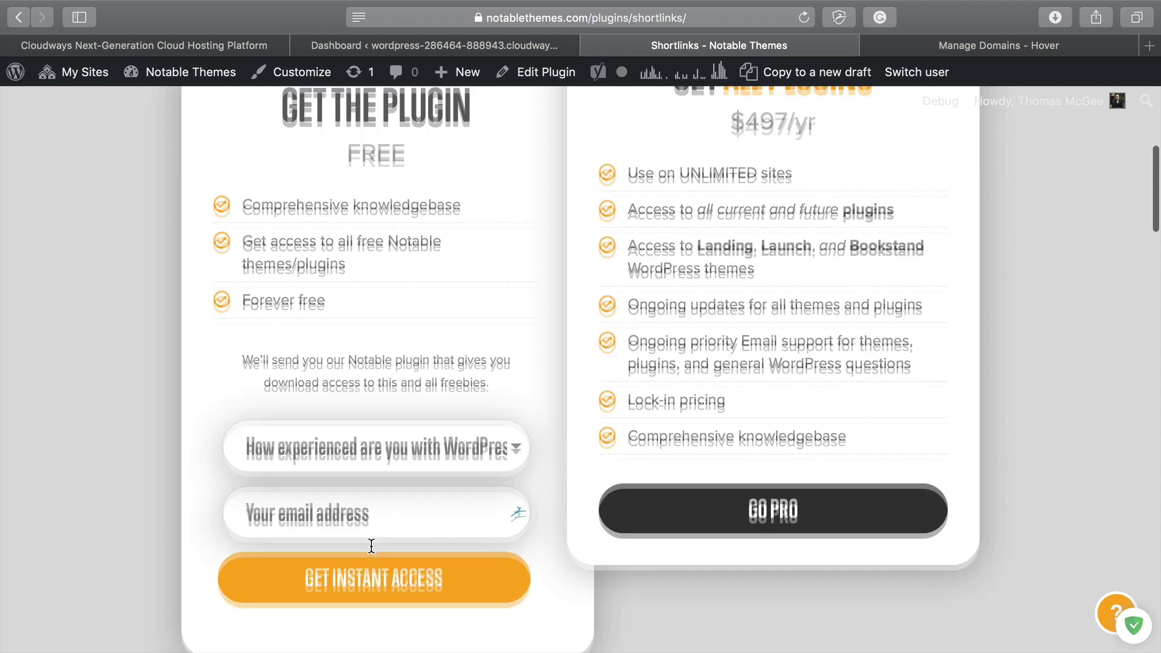
scroll(371, 544, down, 1)
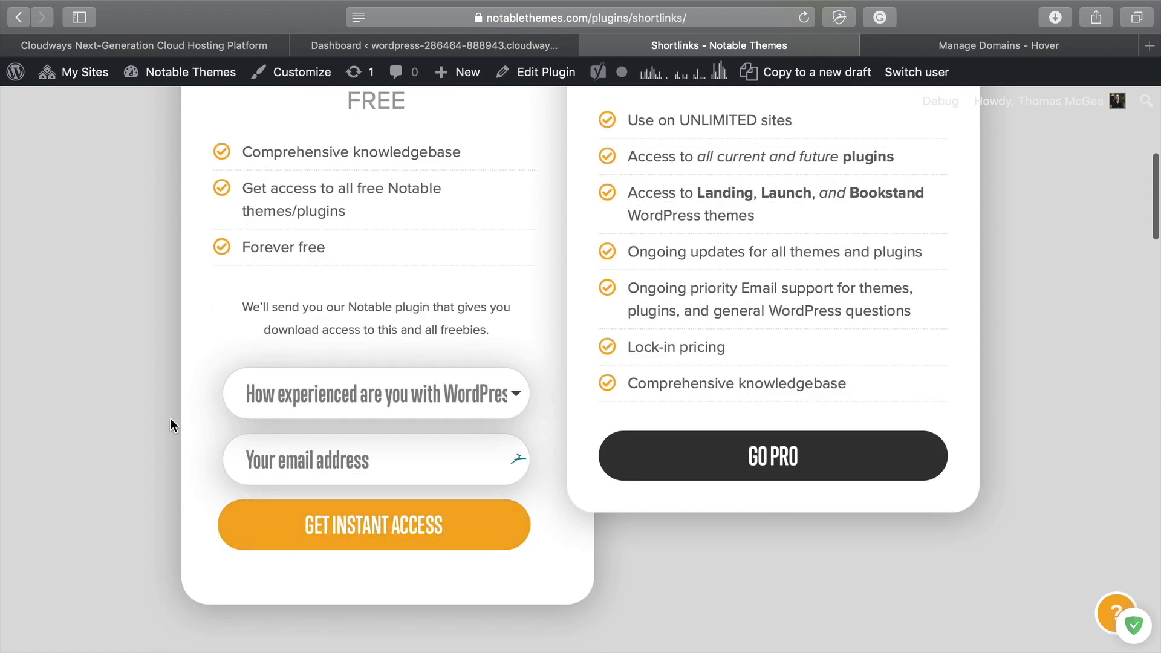
scroll(443, 544, down, 3)
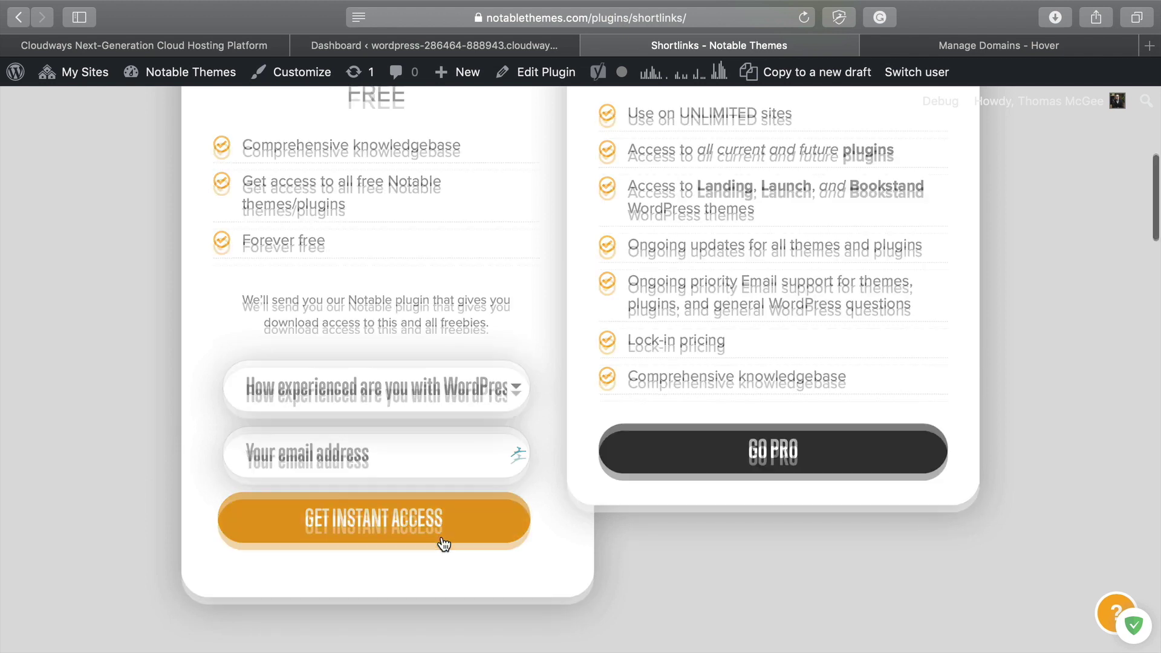
scroll(443, 540, up, 5)
scroll(442, 536, up, 3)
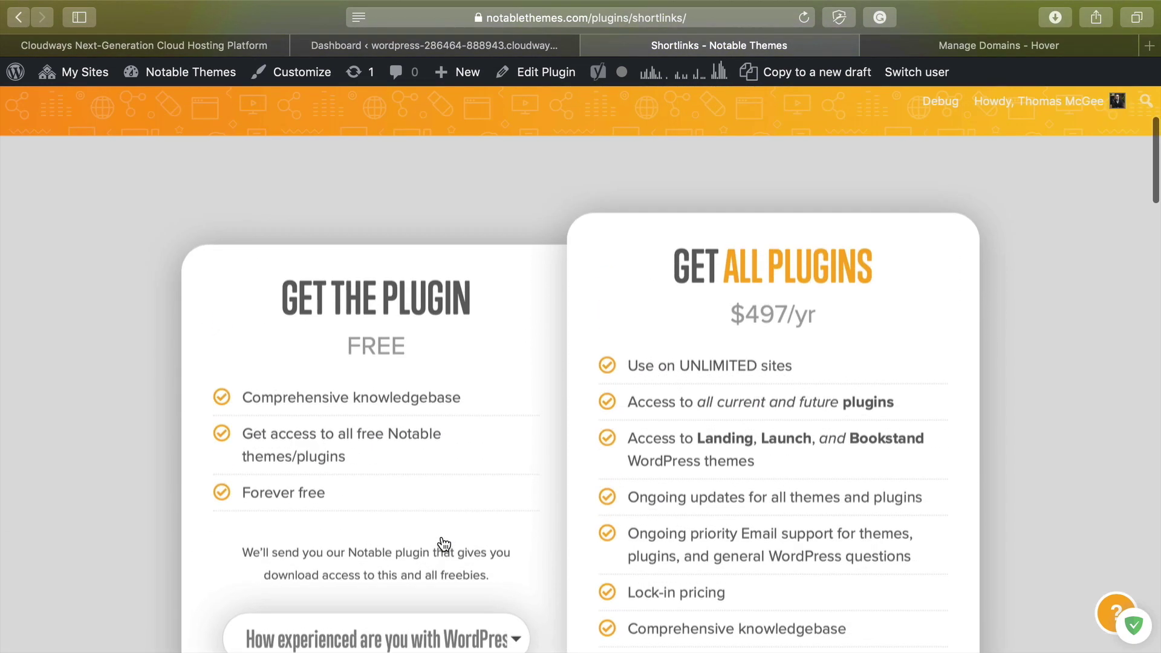
scroll(441, 544, down, 3)
scroll(405, 318, down, 3)
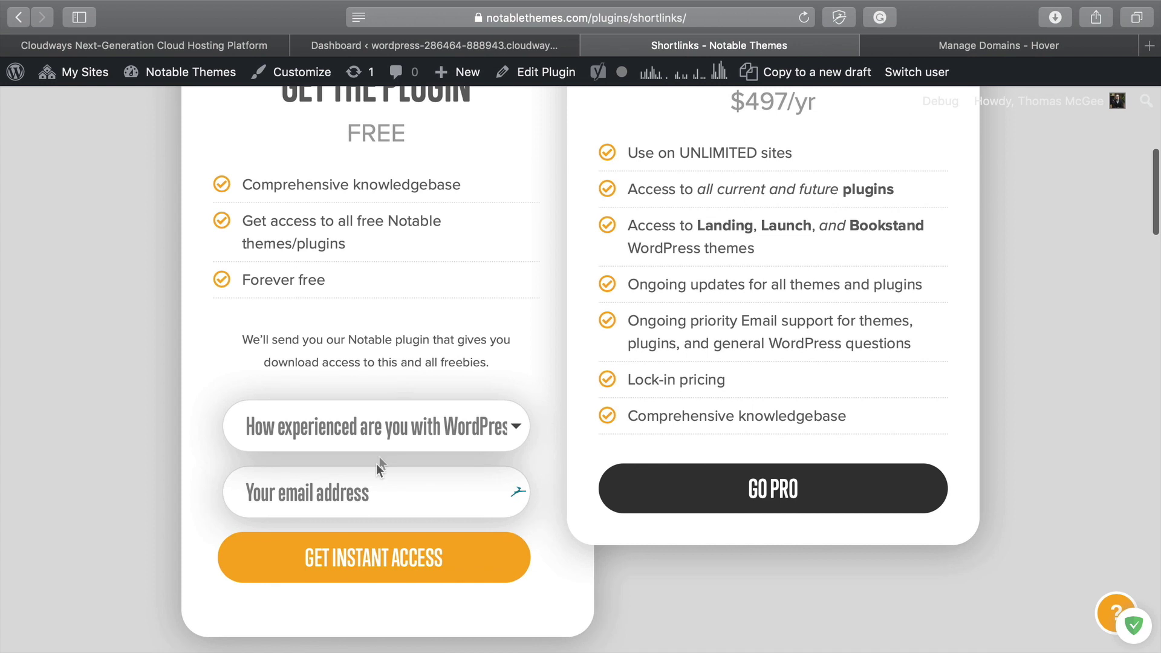
scroll(367, 550, down, 1)
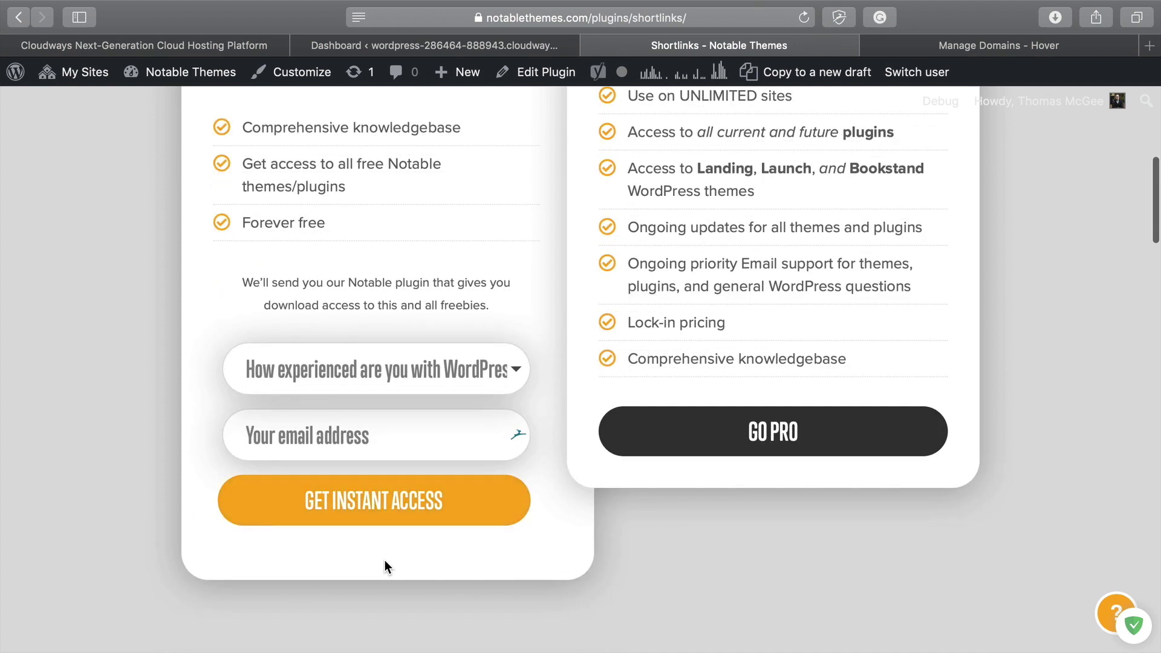
Step: Download notable-themes-manager.zip from the Getting Started page
key(super+bracketleft)
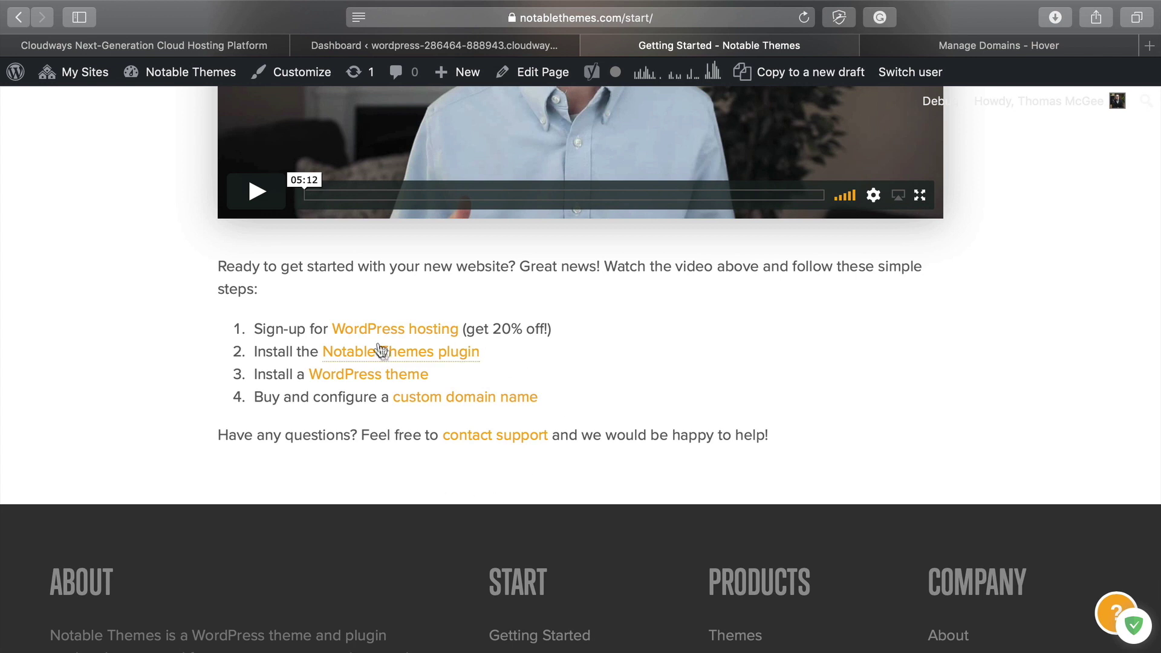
drag(257, 352, 520, 353)
click(520, 353)
click(438, 360)
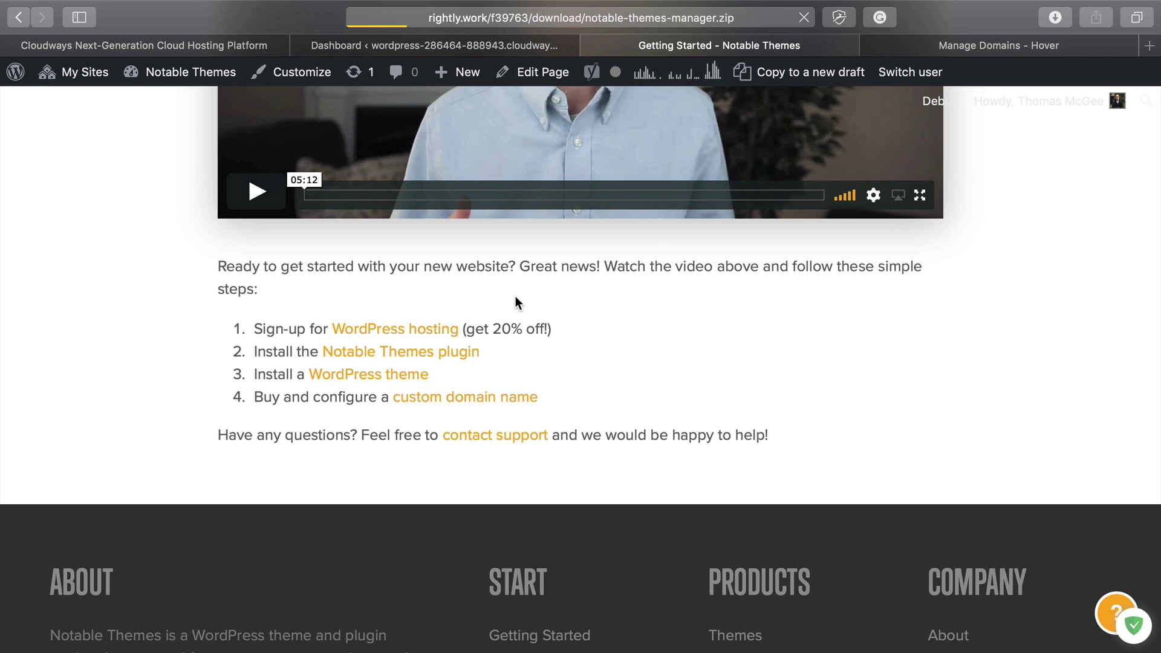
click(422, 47)
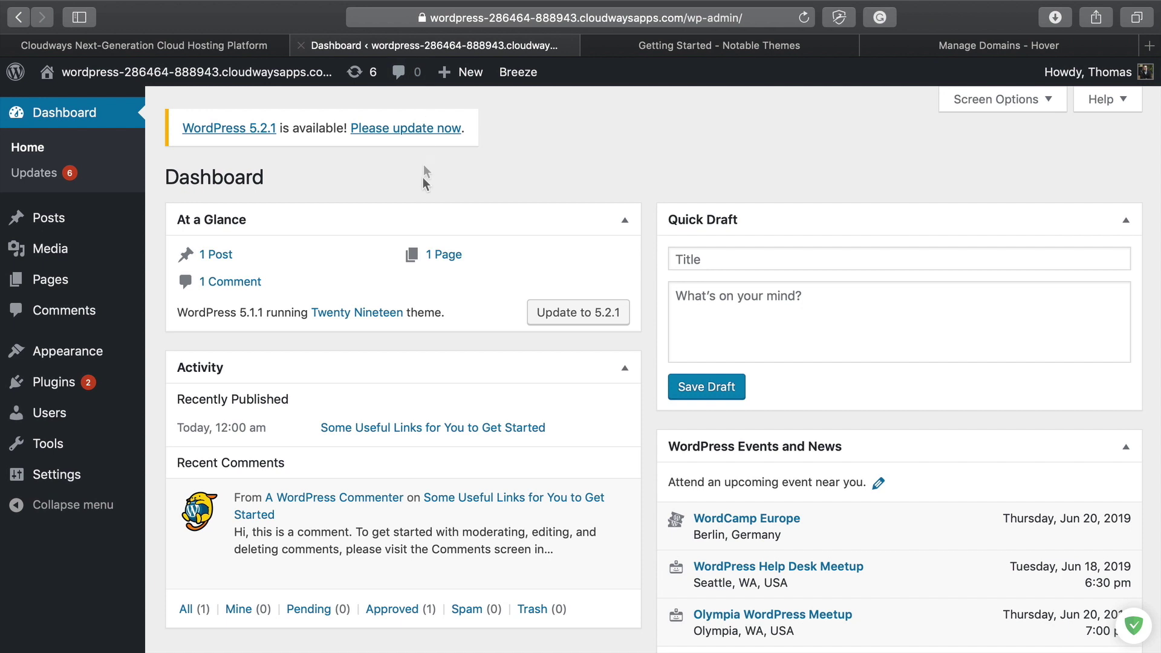
Step: Install the pending WordPress theme updates
click(65, 386)
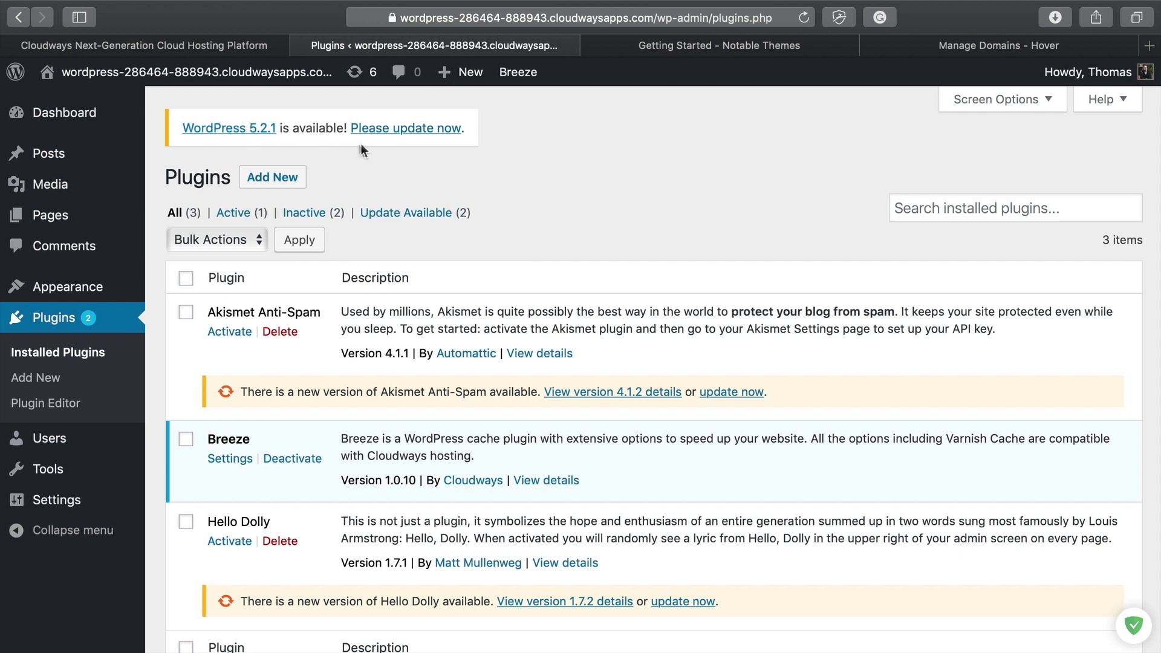
click(399, 128)
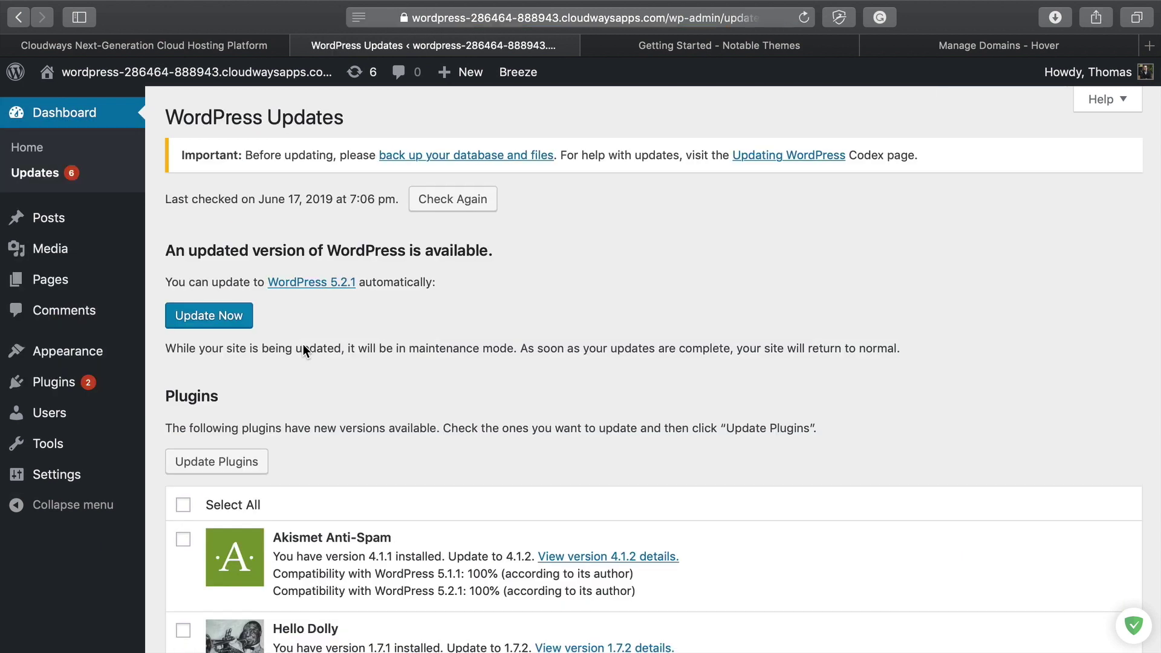
click(214, 318)
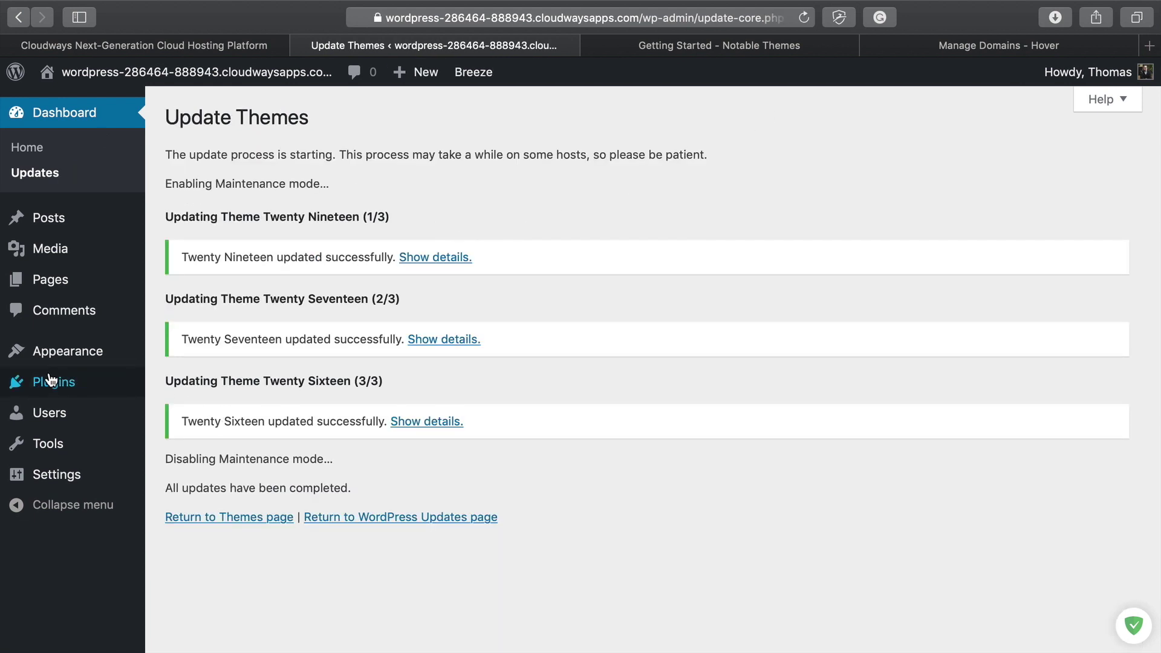
Step: Deactivate the Breeze cache plugin in Installed Plugins
mouse_move(61, 386)
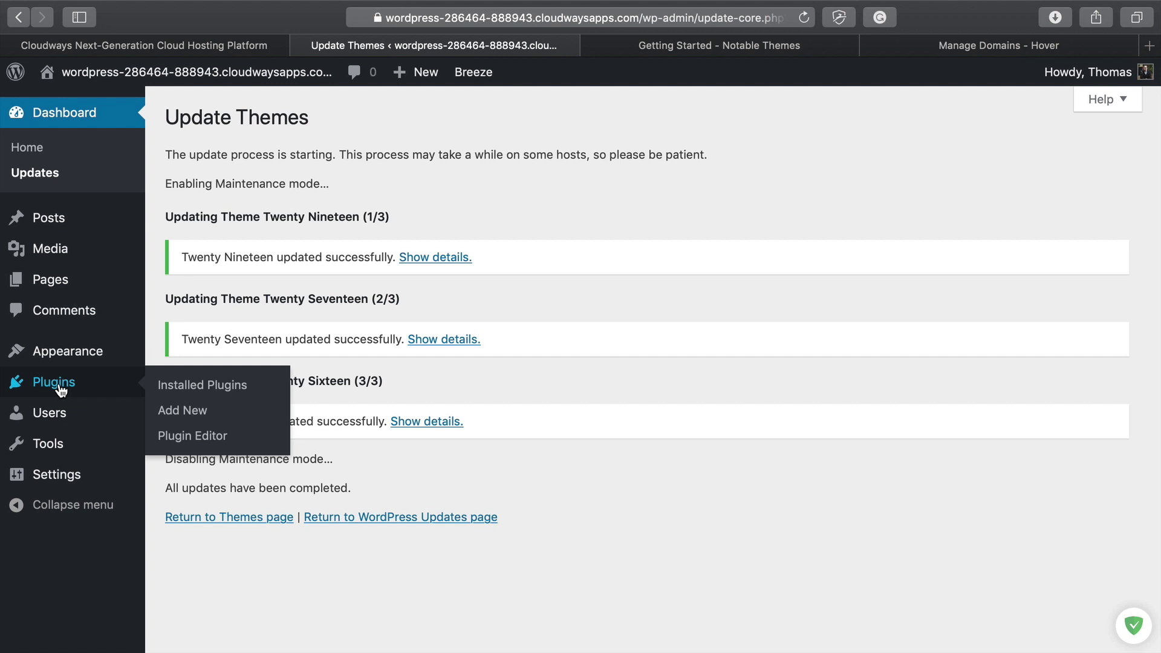
click(59, 386)
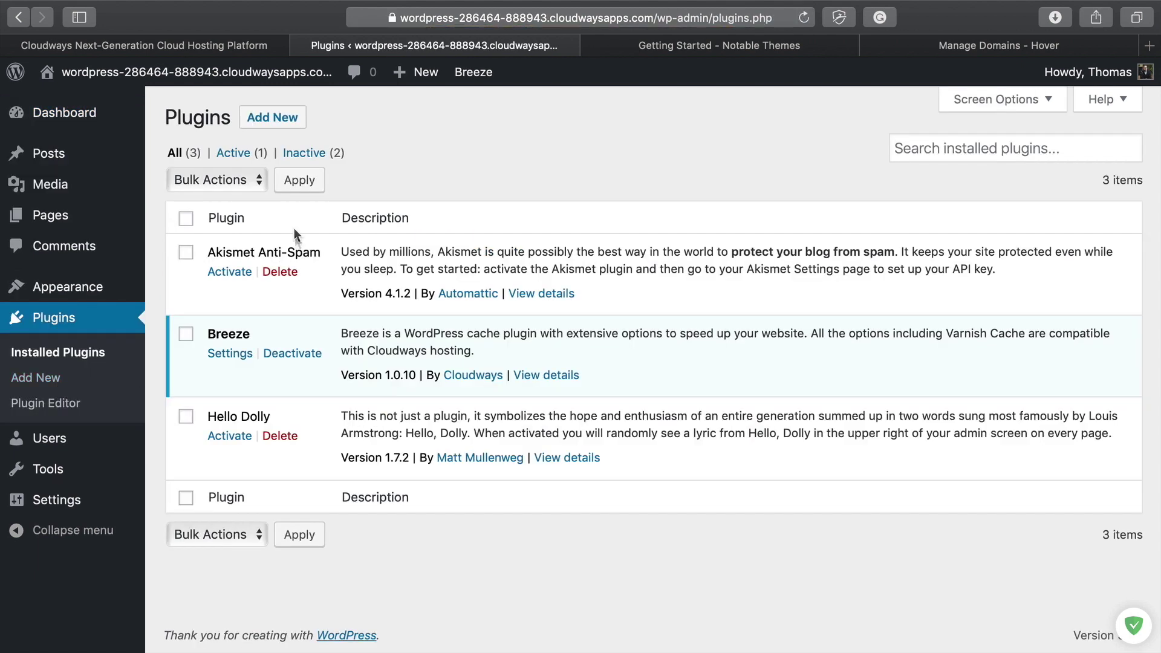
click(303, 357)
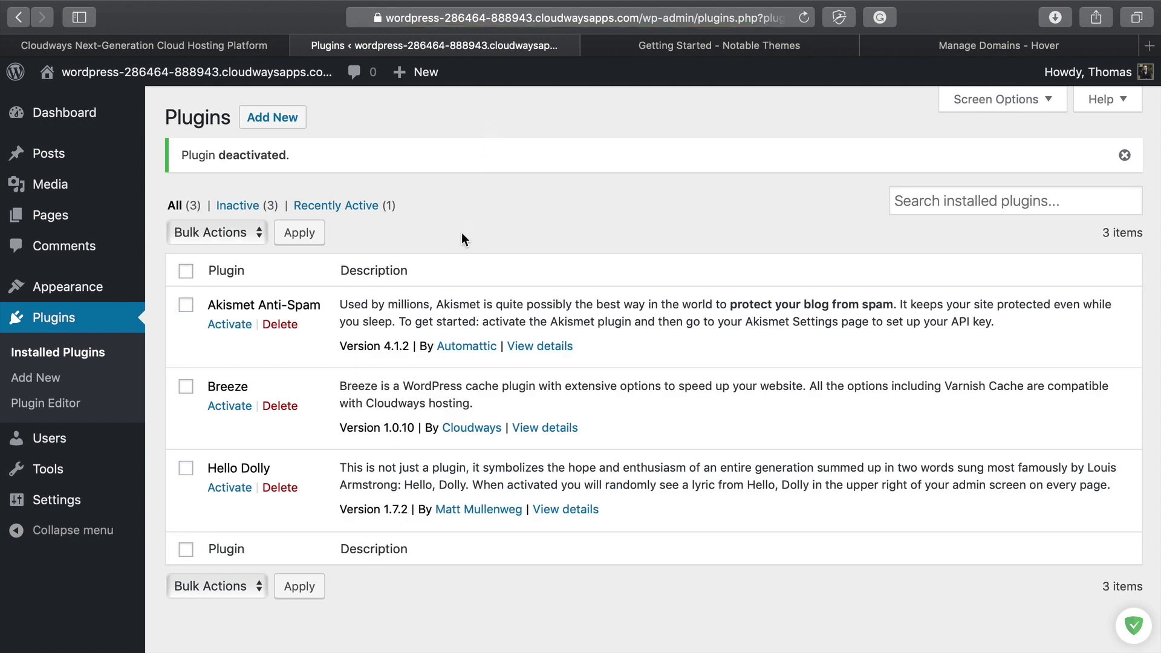
click(272, 118)
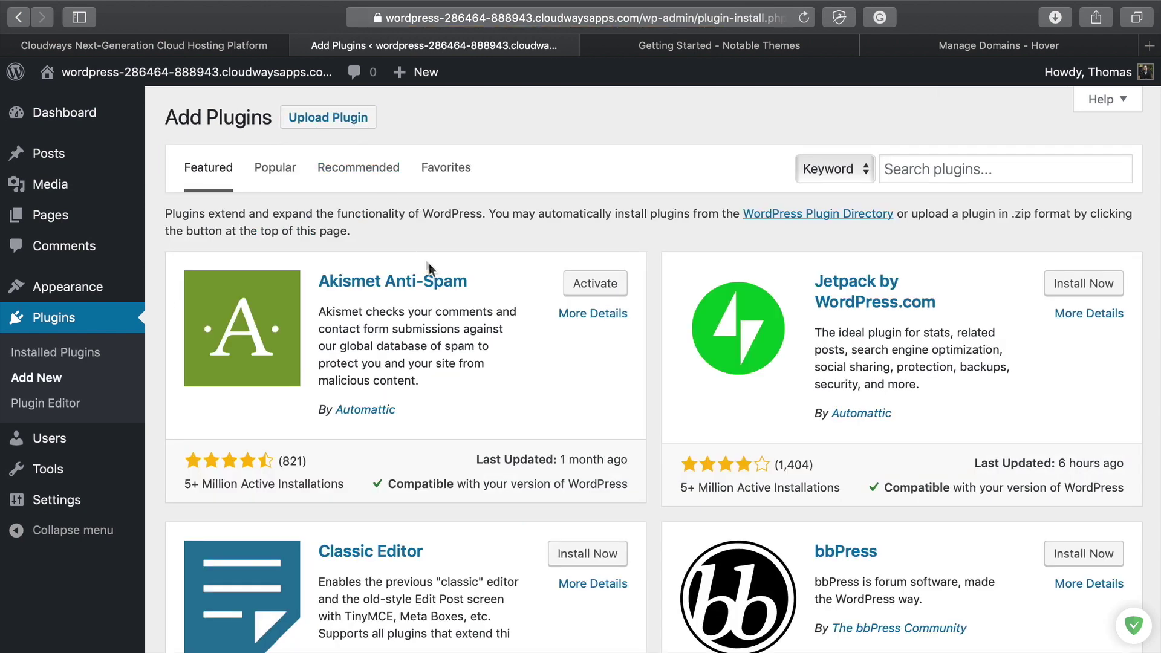
Step: Upload notable-themes-manager.zip as a plugin, install it and activate it
click(352, 126)
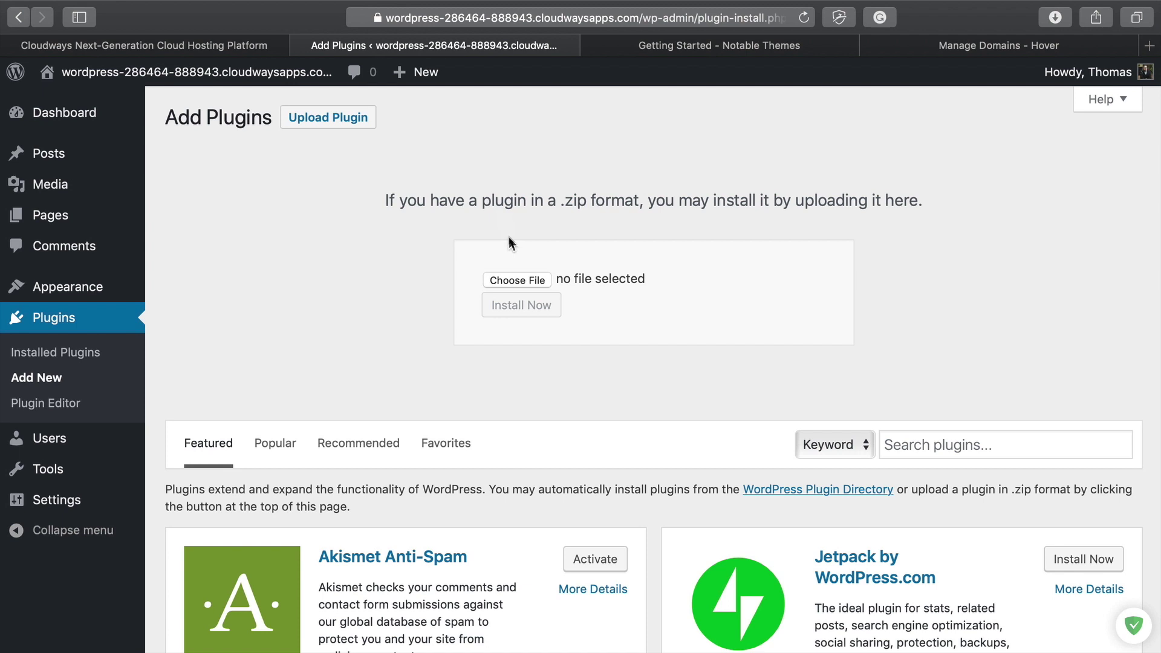
click(513, 279)
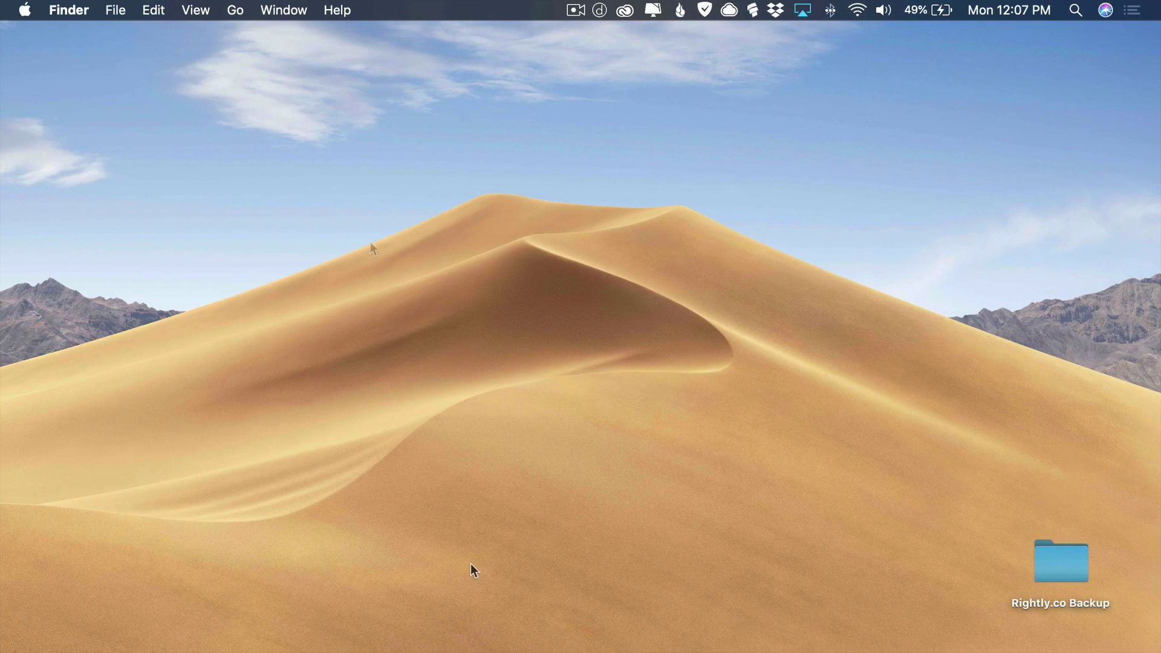
click(1077, 631)
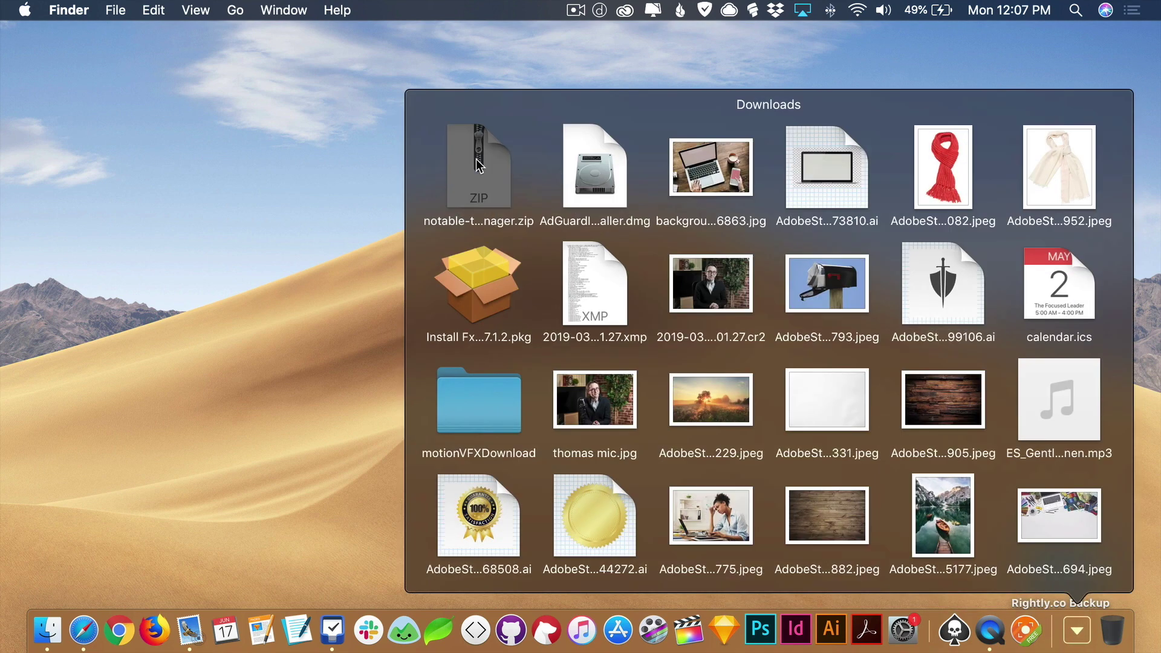
drag(466, 163, 803, 423)
drag(803, 422, 803, 423)
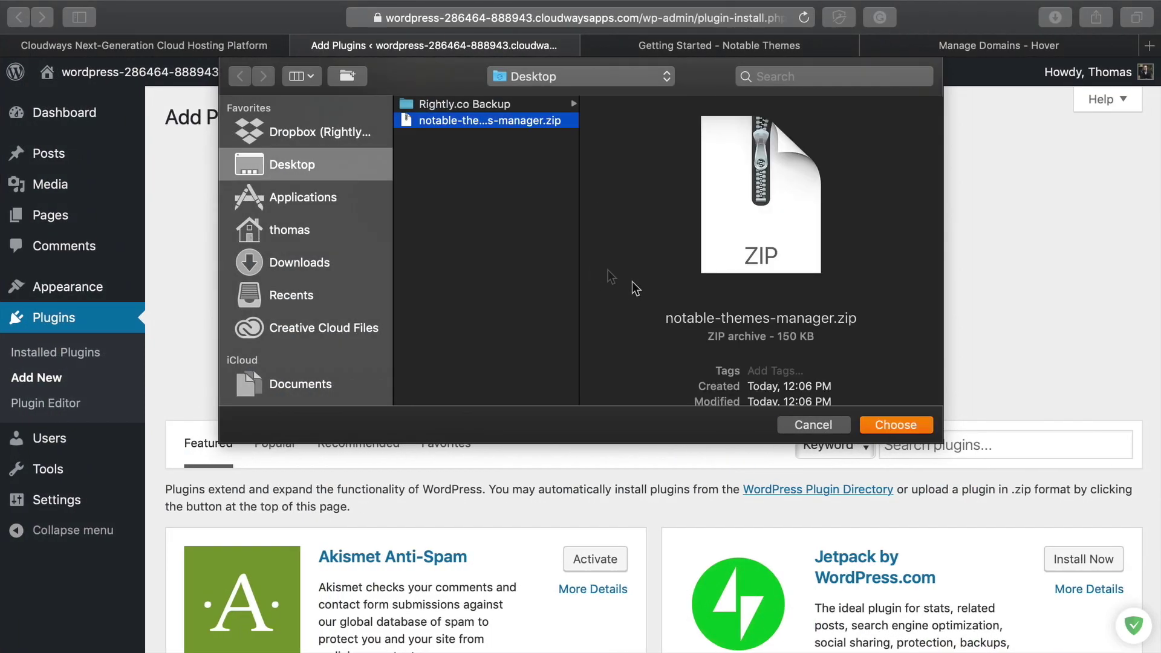
click(887, 426)
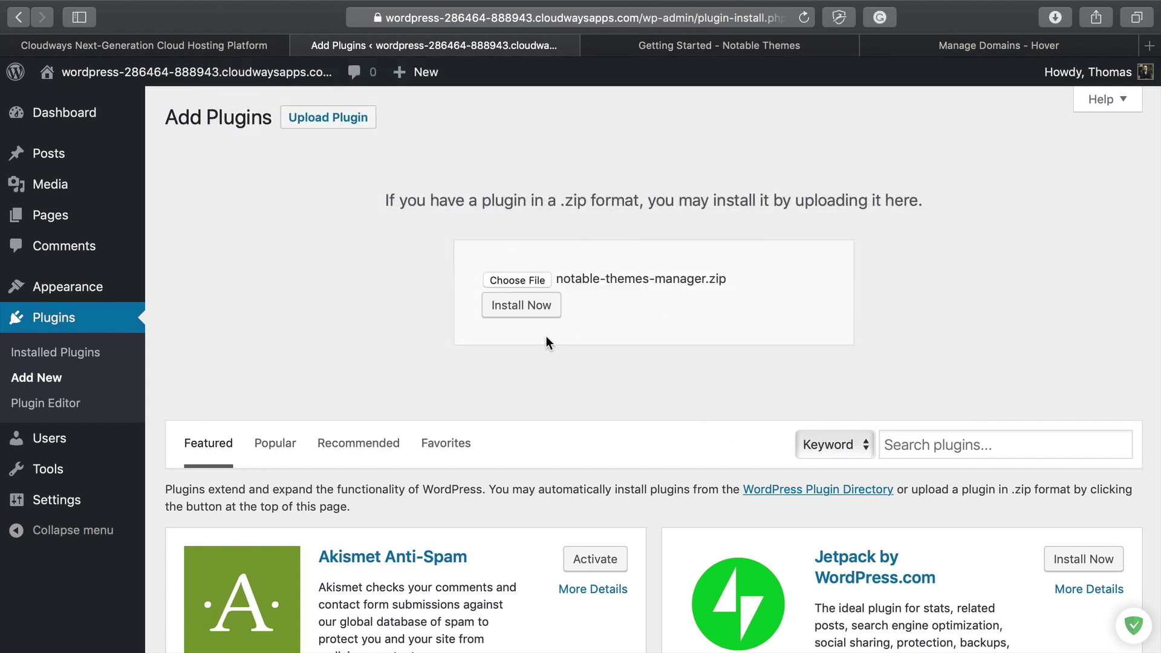
click(525, 314)
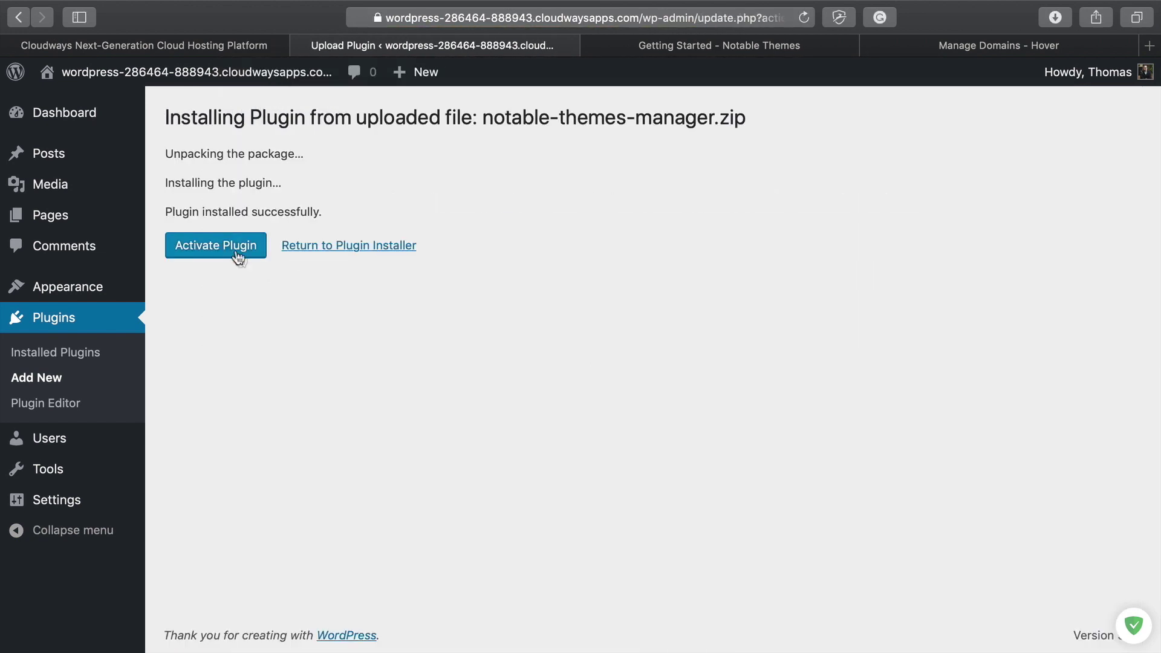
click(235, 252)
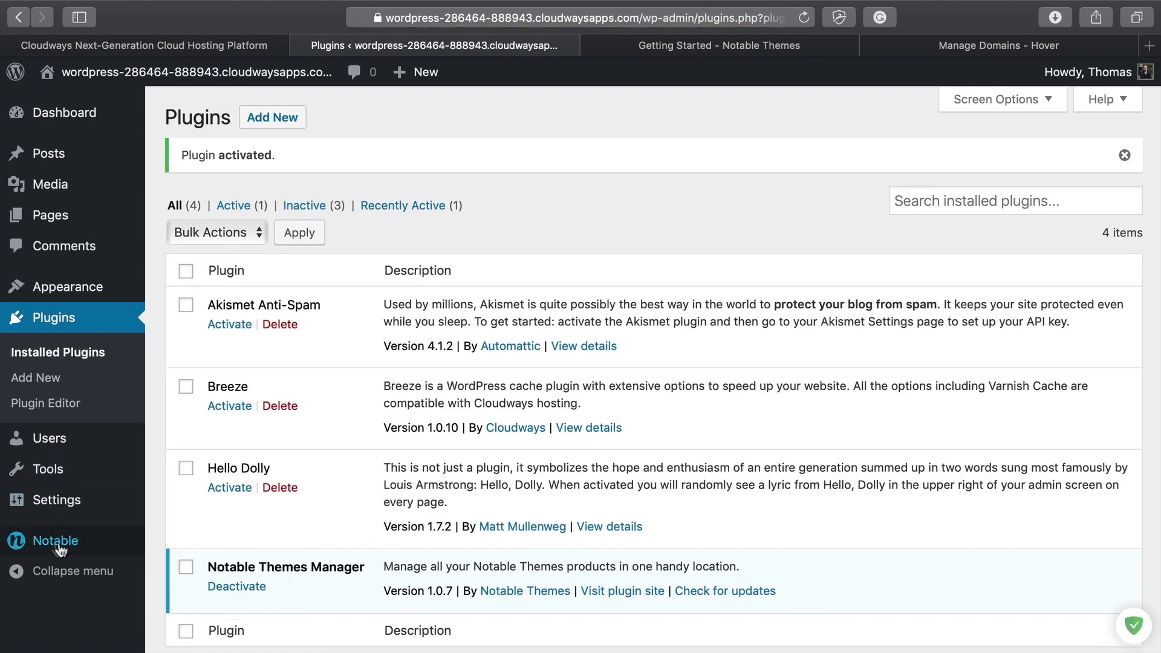
Step: Install the free Shortlinks plugin (version 0.0.5) from the Notable products list
click(58, 544)
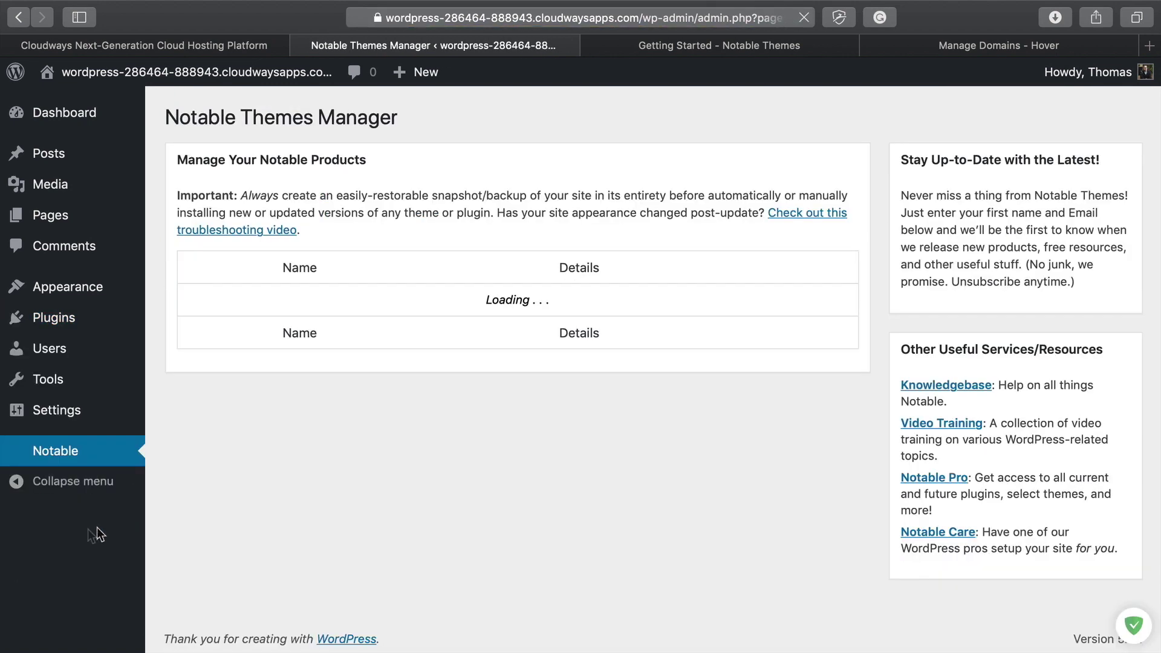
scroll(434, 281, down, 8)
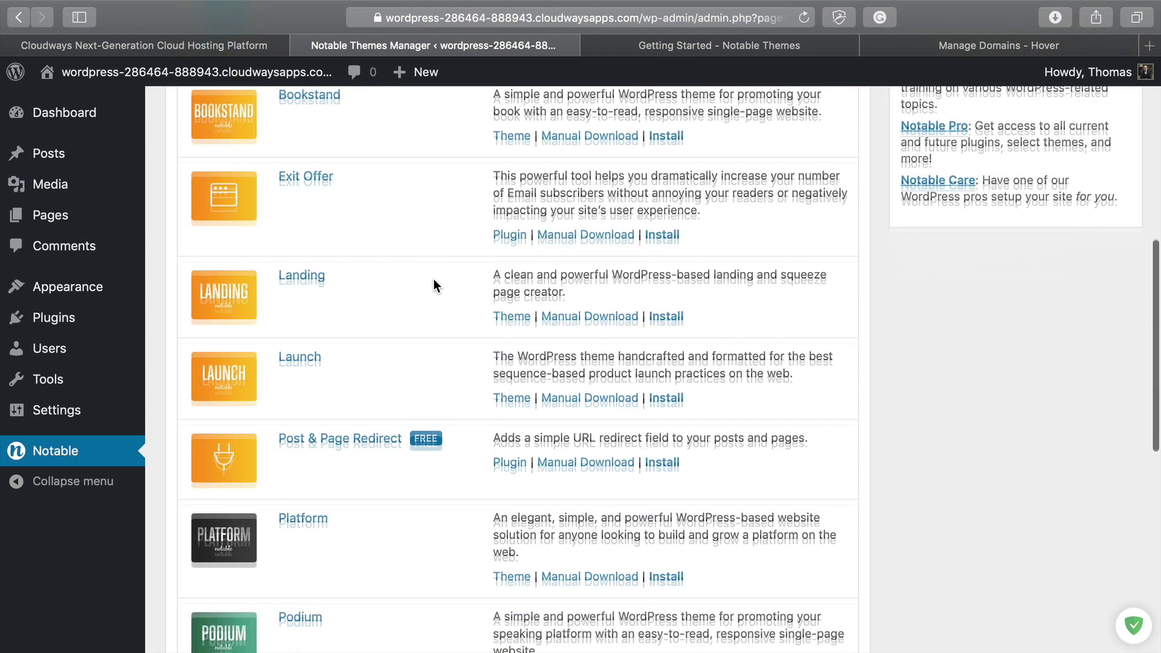
scroll(434, 279, down, 8)
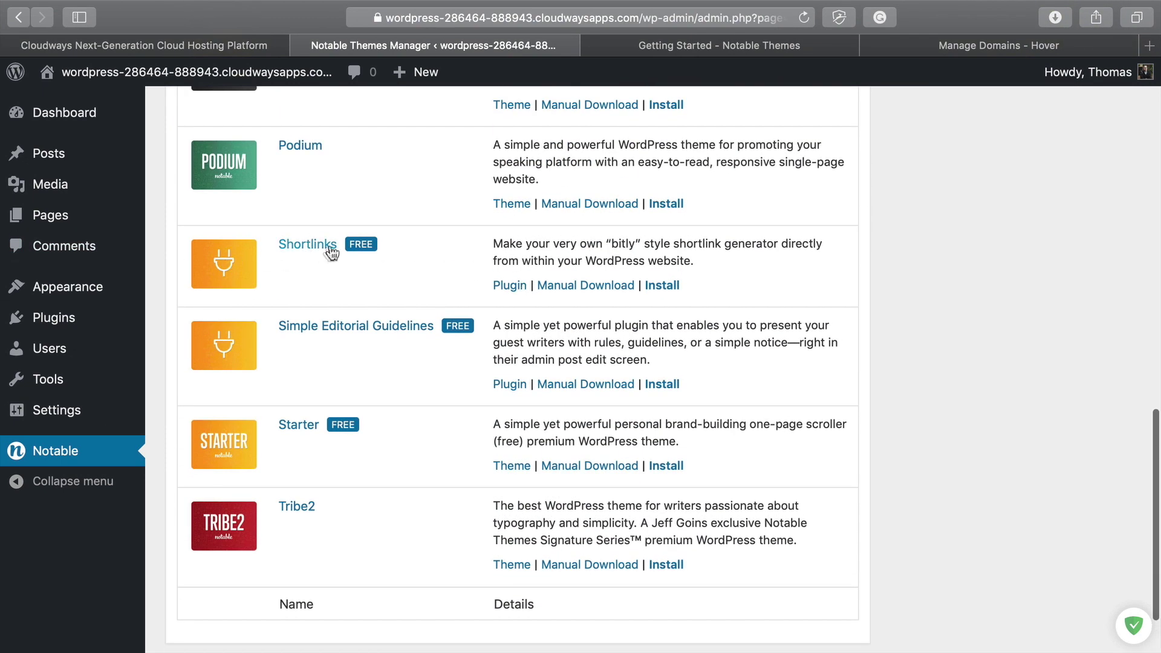
click(664, 287)
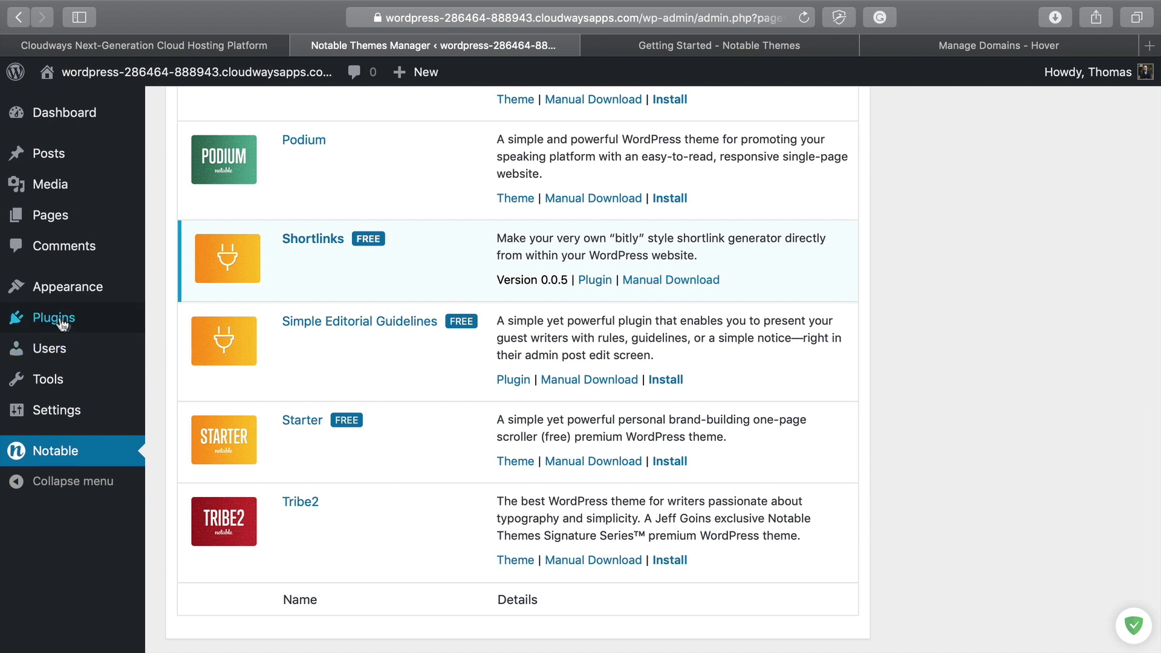
mouse_move(52, 322)
Step: Activate the Notable Shortlinks plugin, then go to Appearance > Themes
click(53, 321)
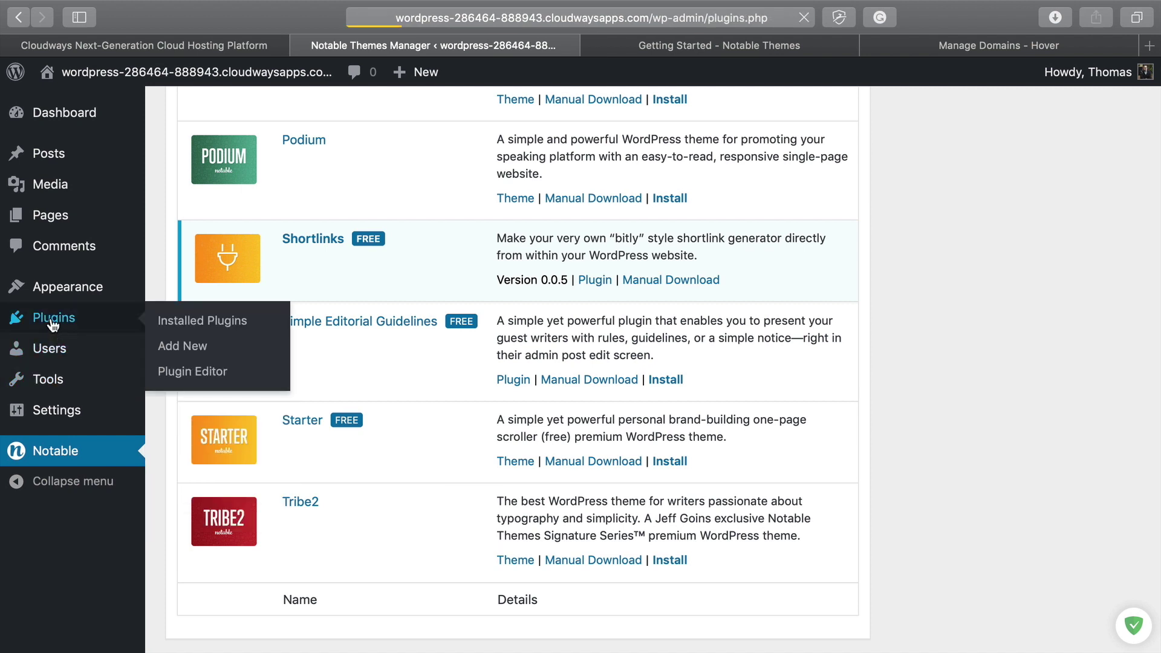
scroll(241, 377, down, 3)
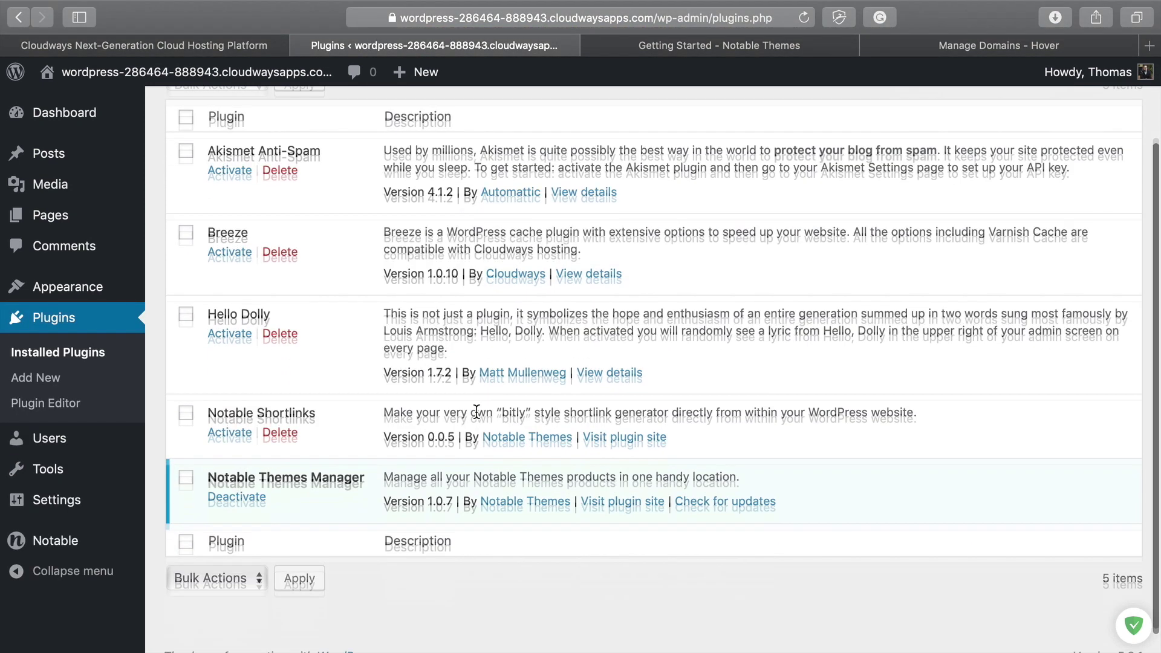
drag(224, 387, 464, 380)
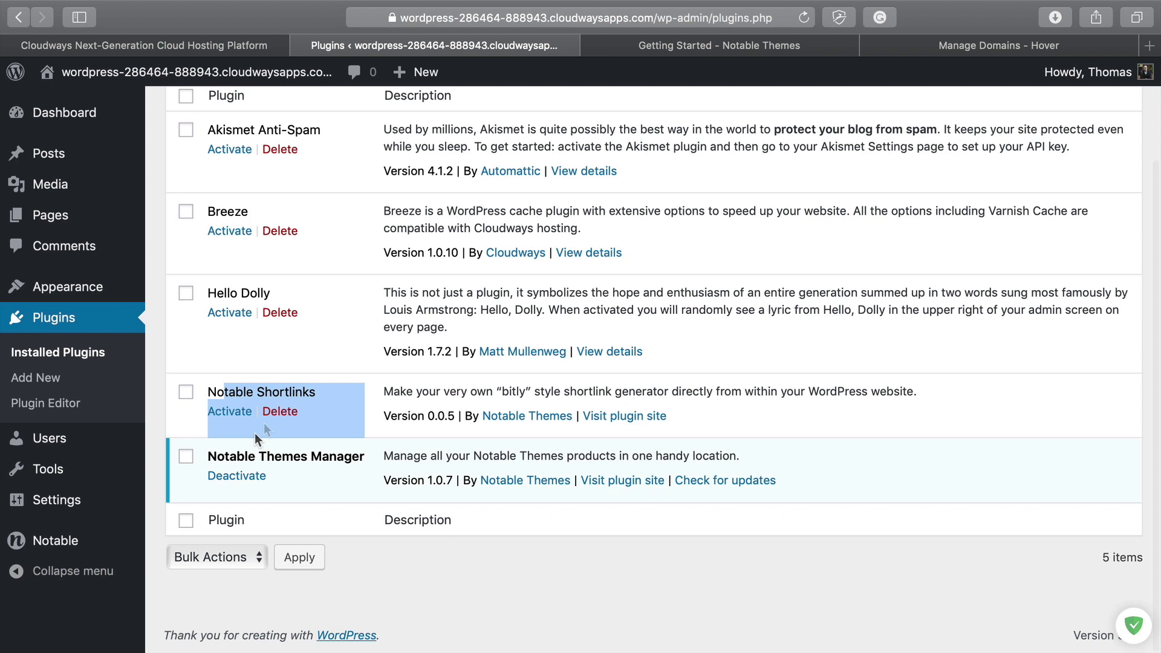
click(226, 414)
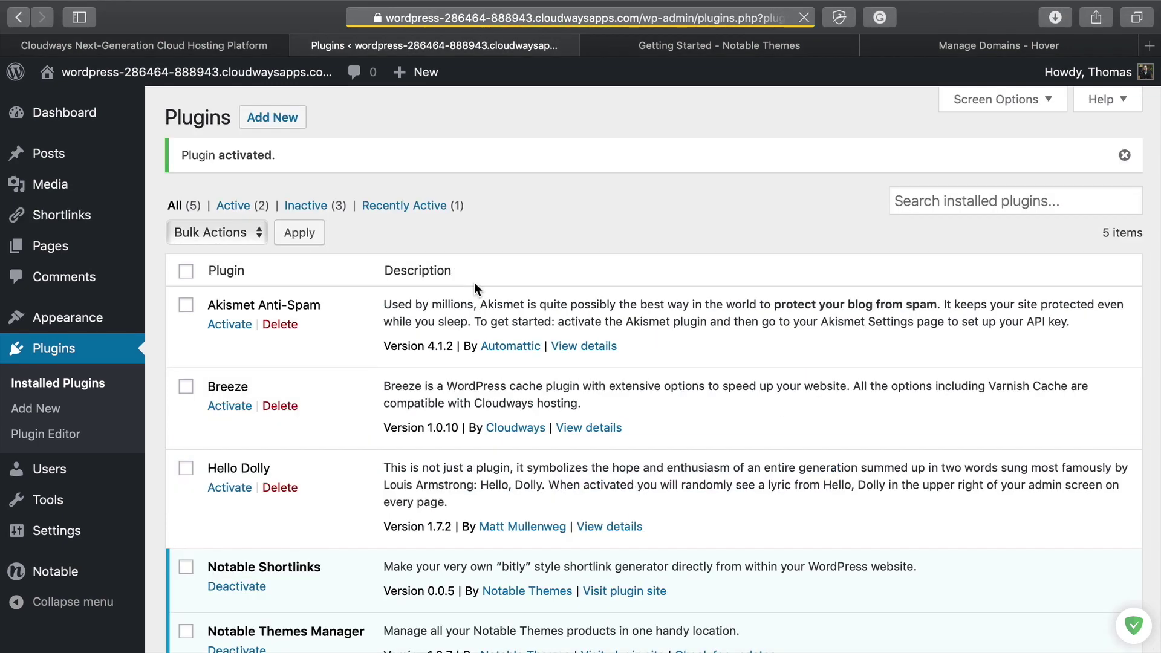
scroll(475, 282, down, 5)
scroll(494, 392, up, 5)
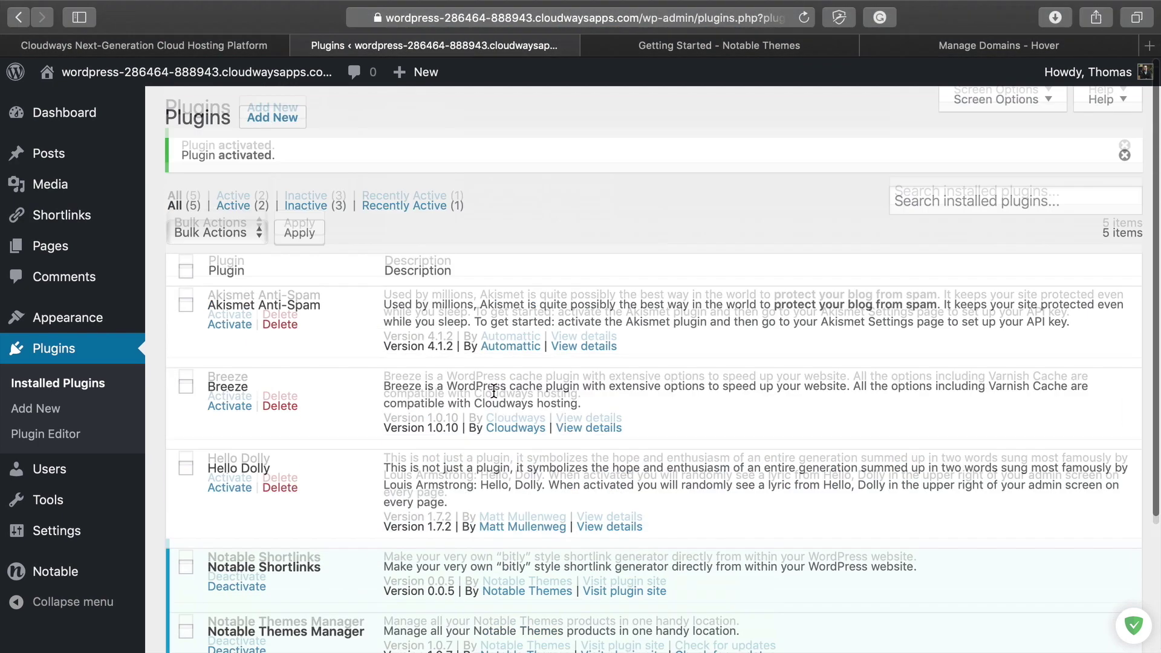
scroll(495, 392, down, 3)
scroll(494, 392, up, 3)
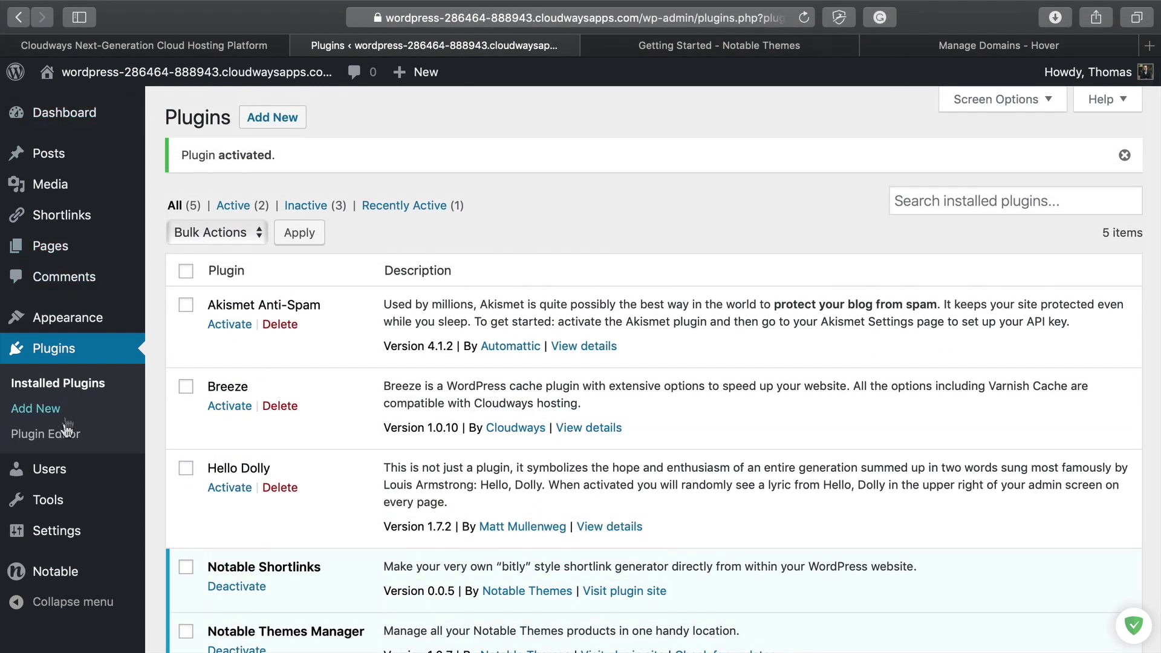
mouse_move(74, 320)
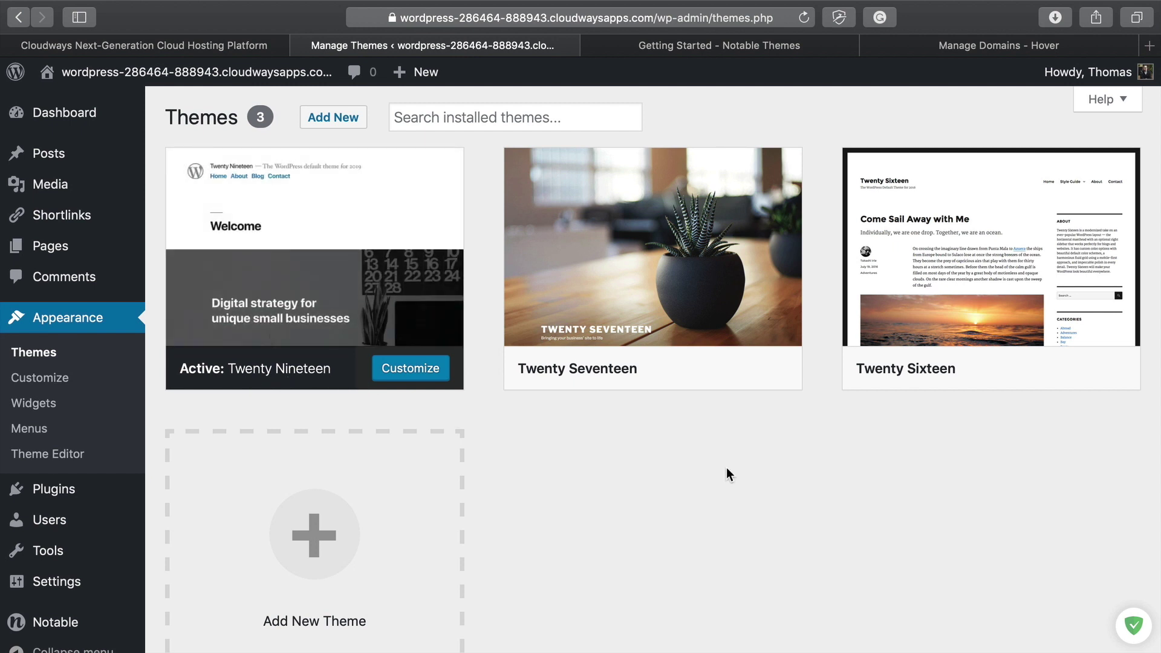
Step: Return to the dashboard and move the Shortlink Fallback Redirect box to the top
scroll(469, 490, down, 3)
scroll(470, 490, up, 3)
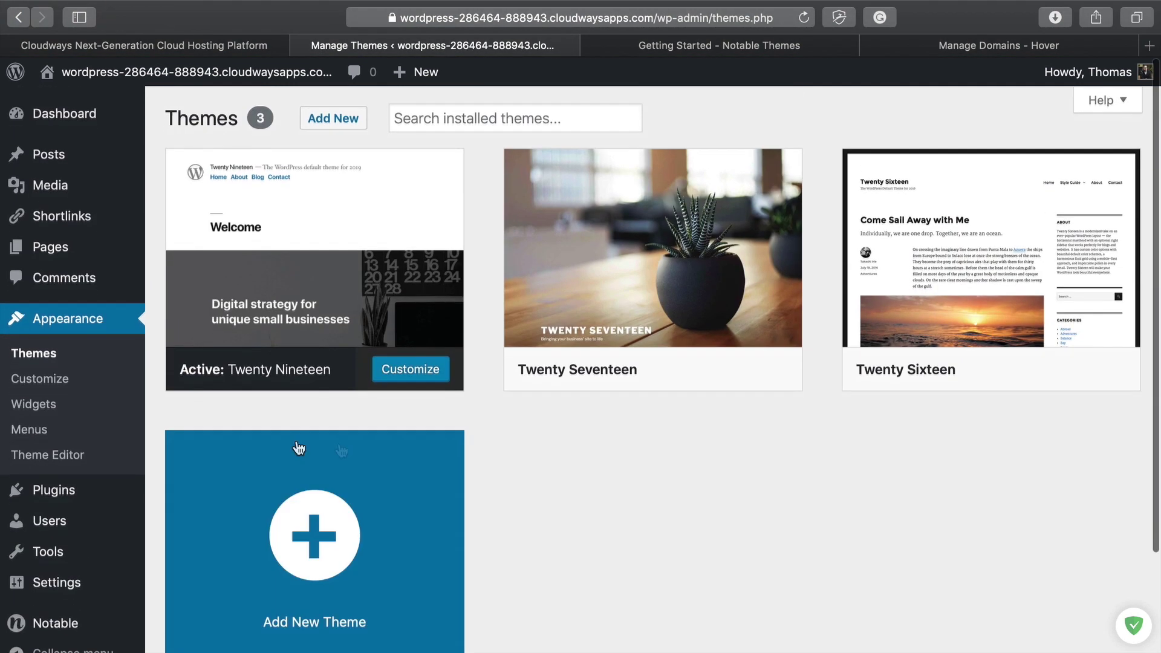
scroll(189, 466, down, 3)
scroll(190, 467, up, 3)
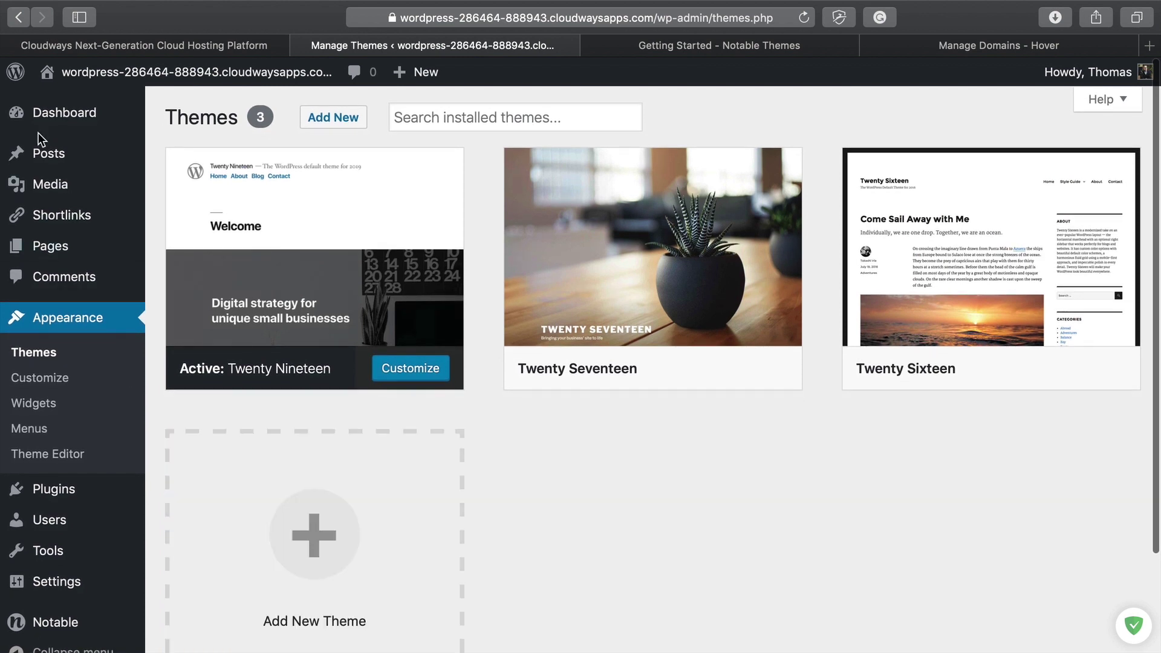
click(52, 113)
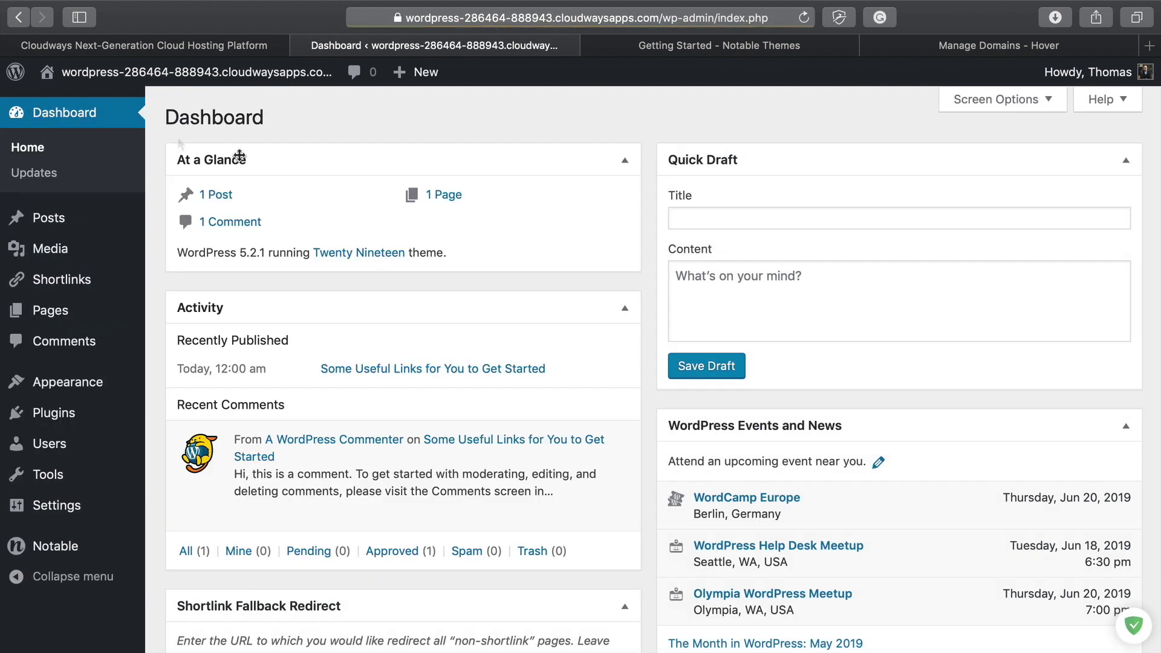
scroll(475, 328, down, 4)
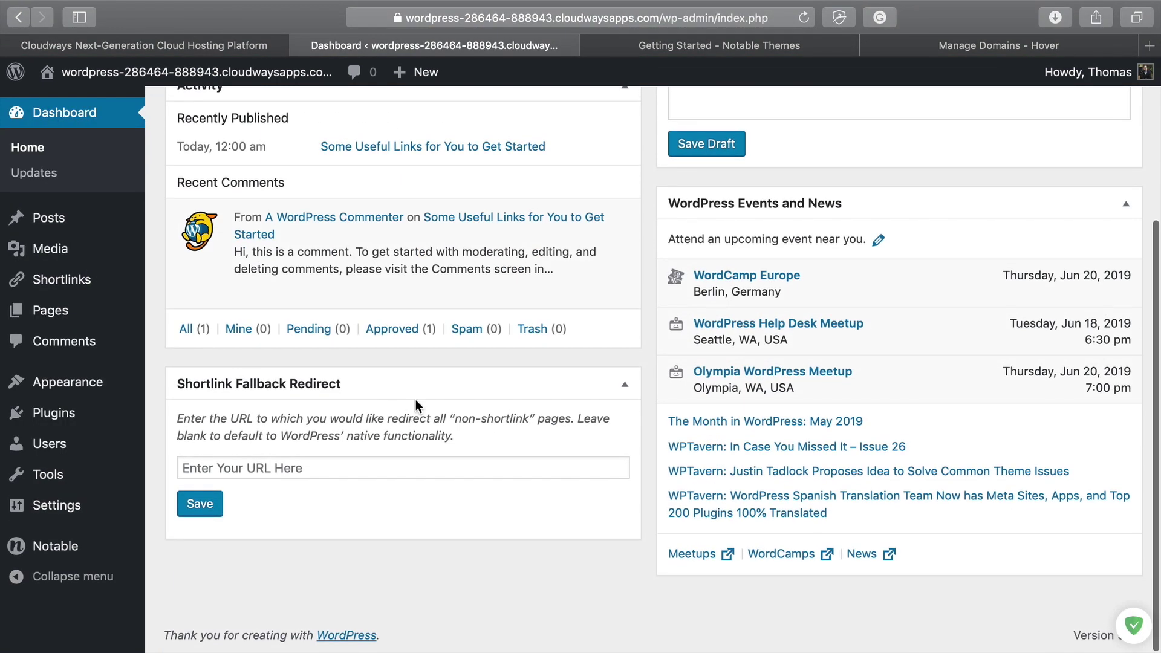
scroll(415, 399, up, 4)
drag(402, 605, 435, 147)
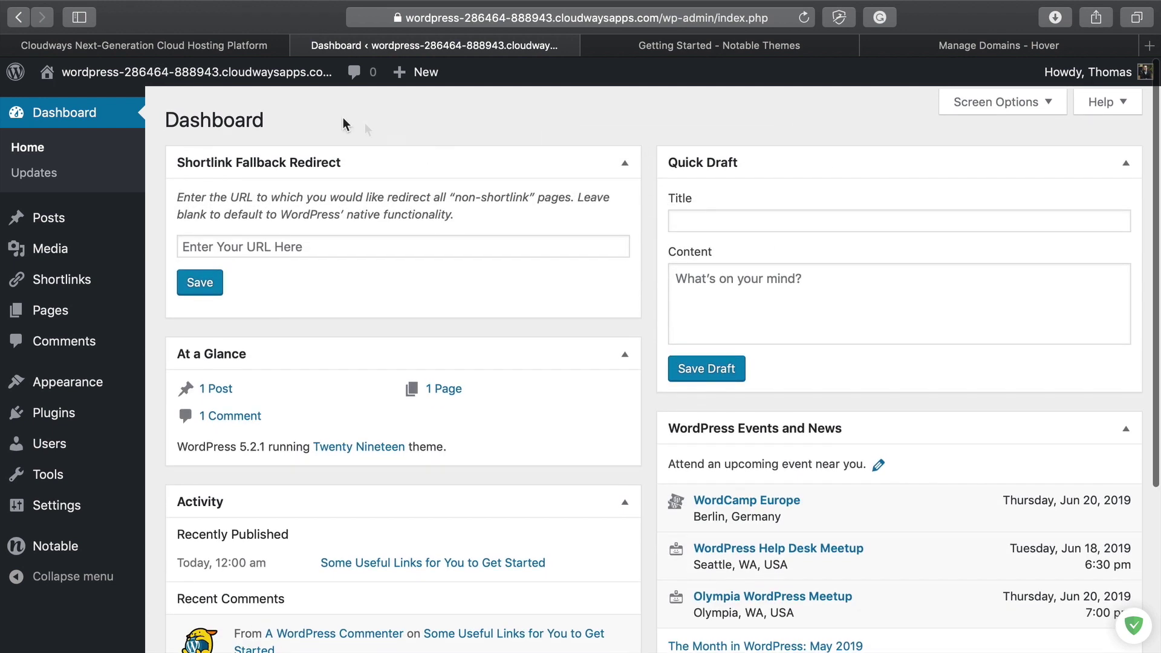
click(321, 242)
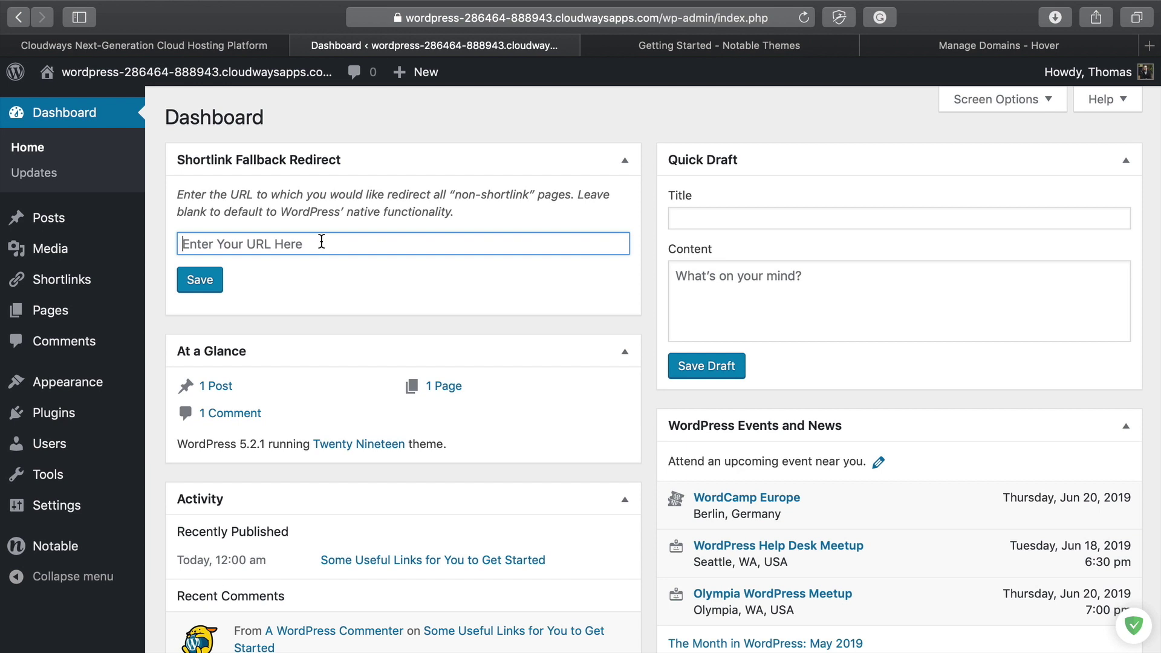
text(h)
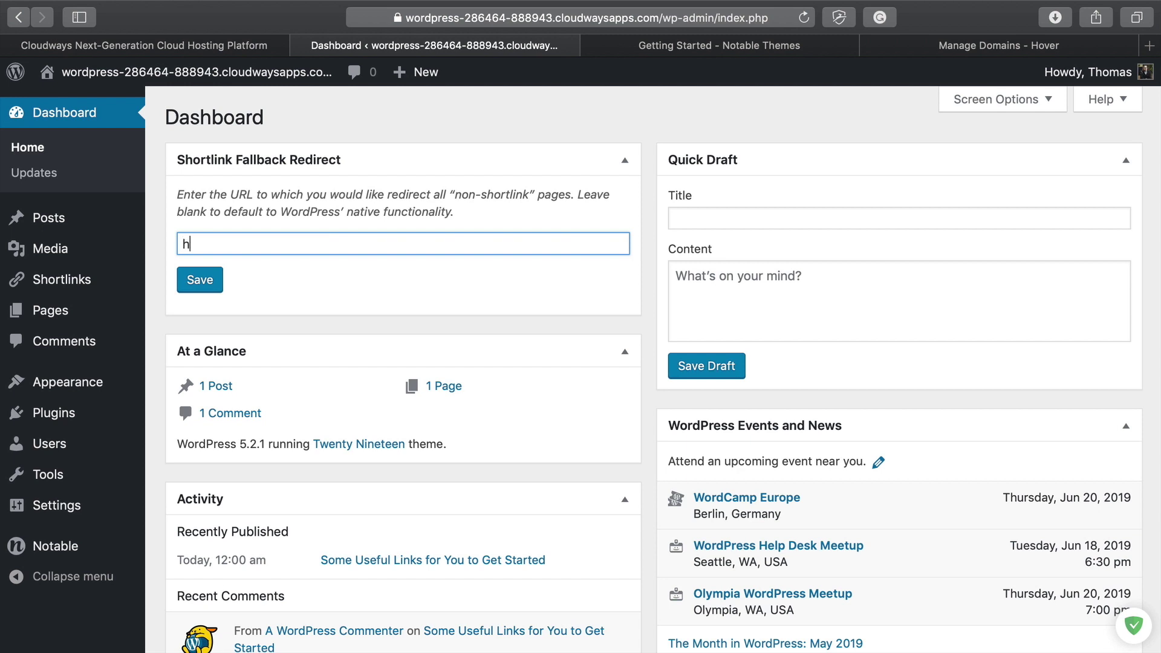
text(ttps://rightly.tv)
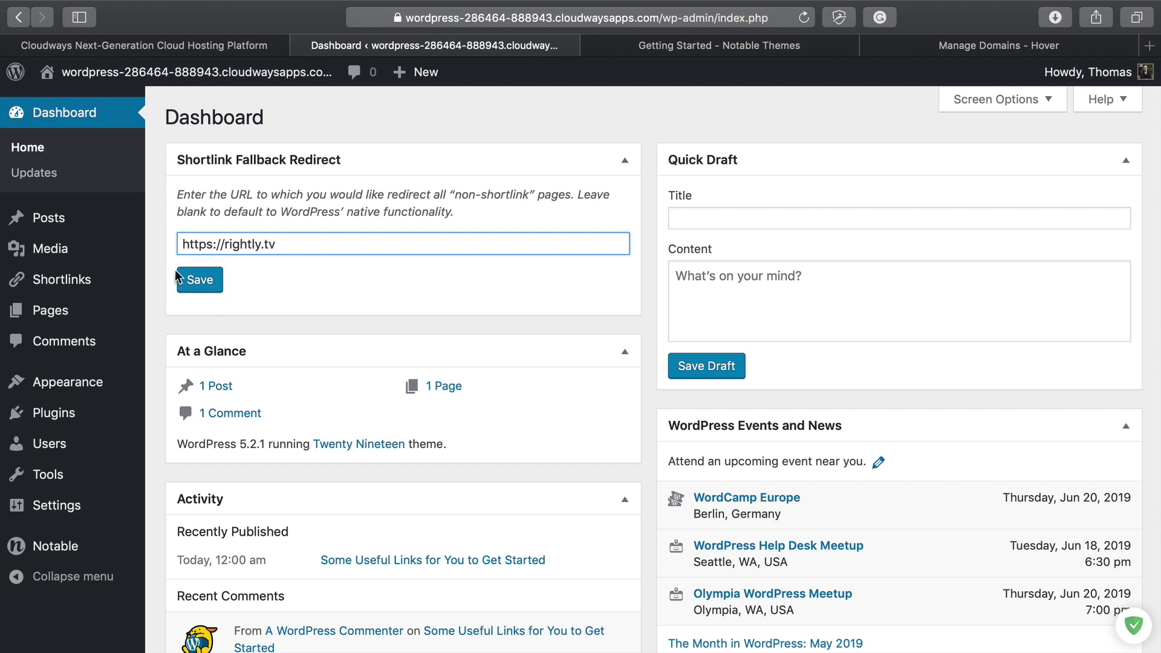
click(198, 280)
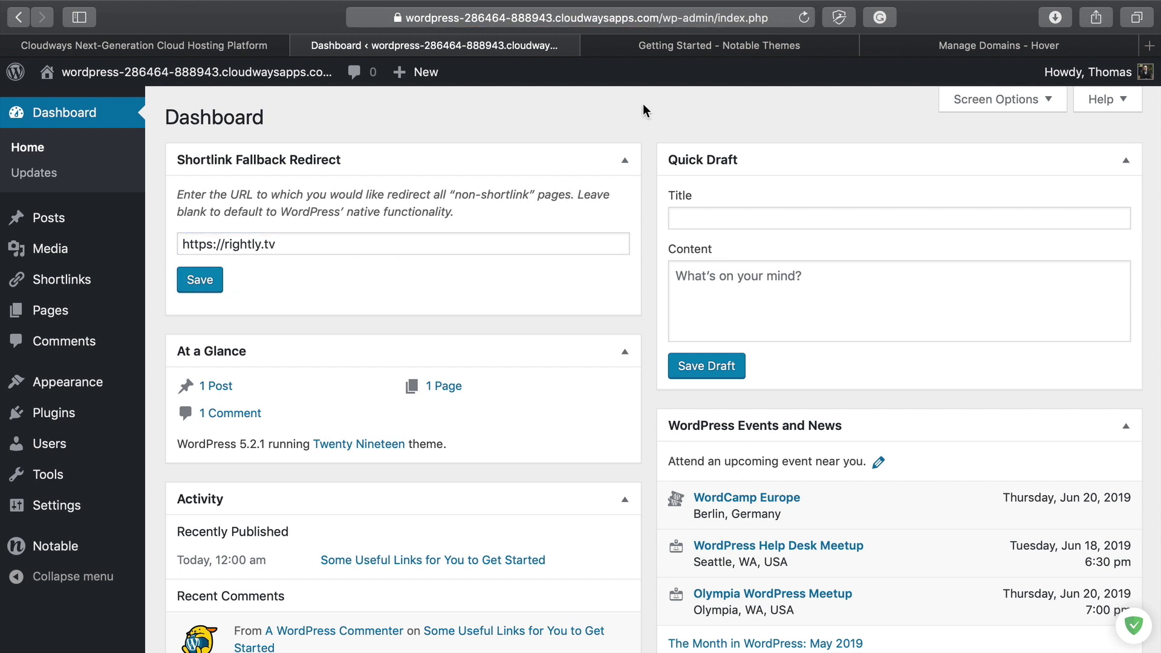
scroll(590, 350, down, 3)
scroll(587, 356, up, 3)
scroll(346, 306, down, 5)
scroll(347, 307, up, 3)
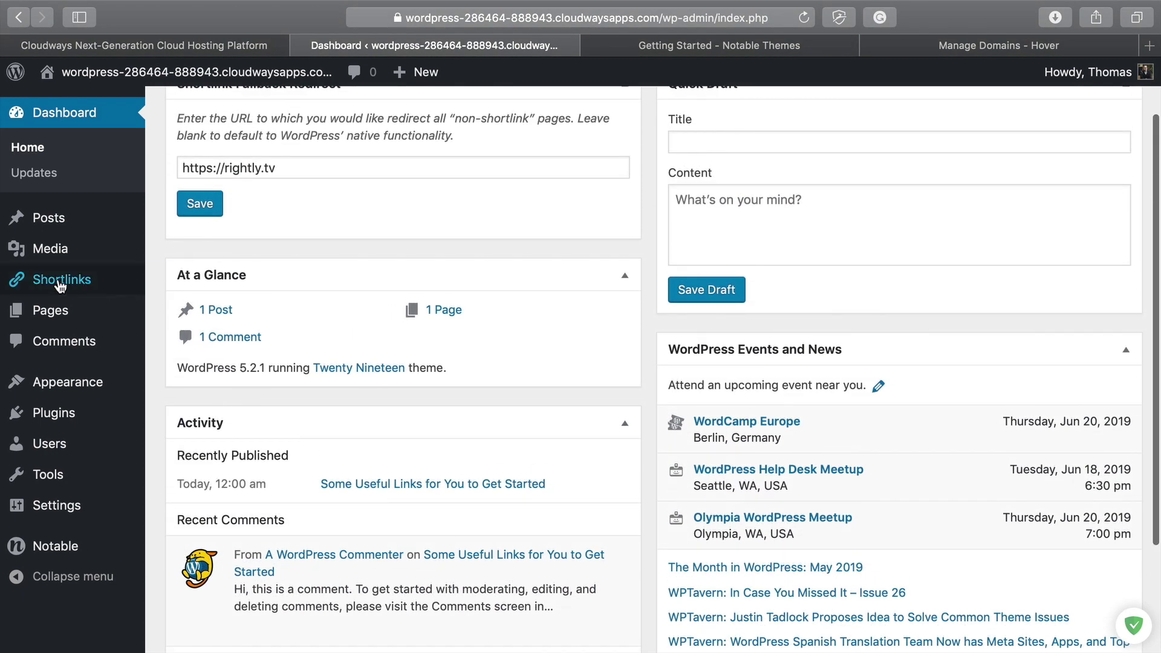
click(90, 282)
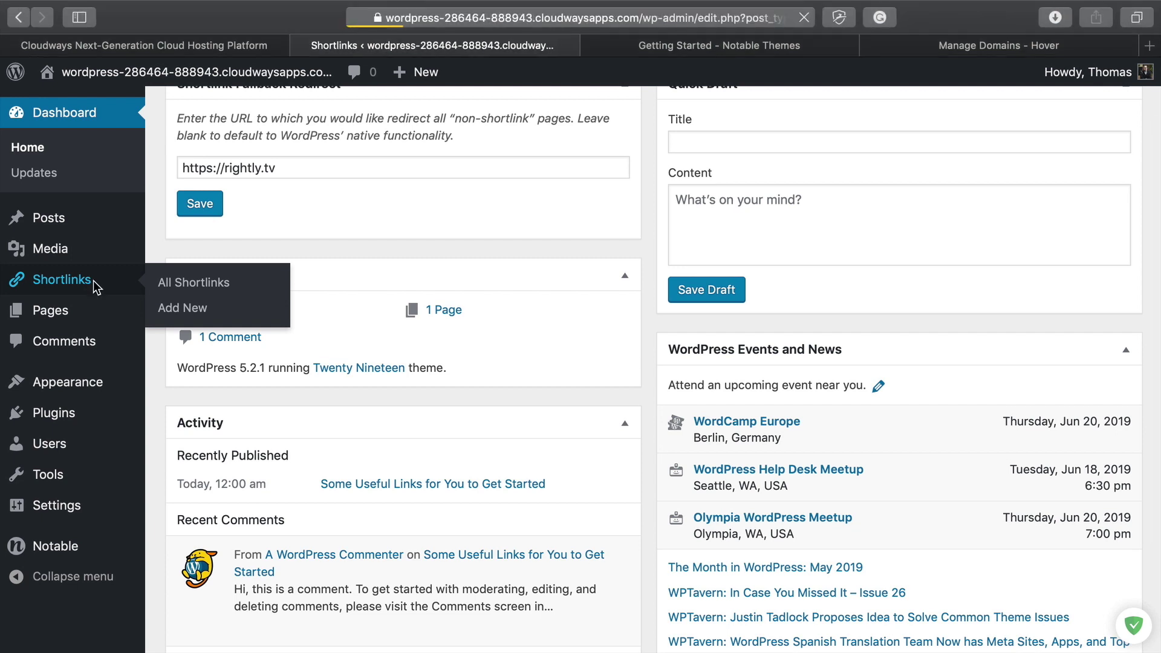
click(294, 121)
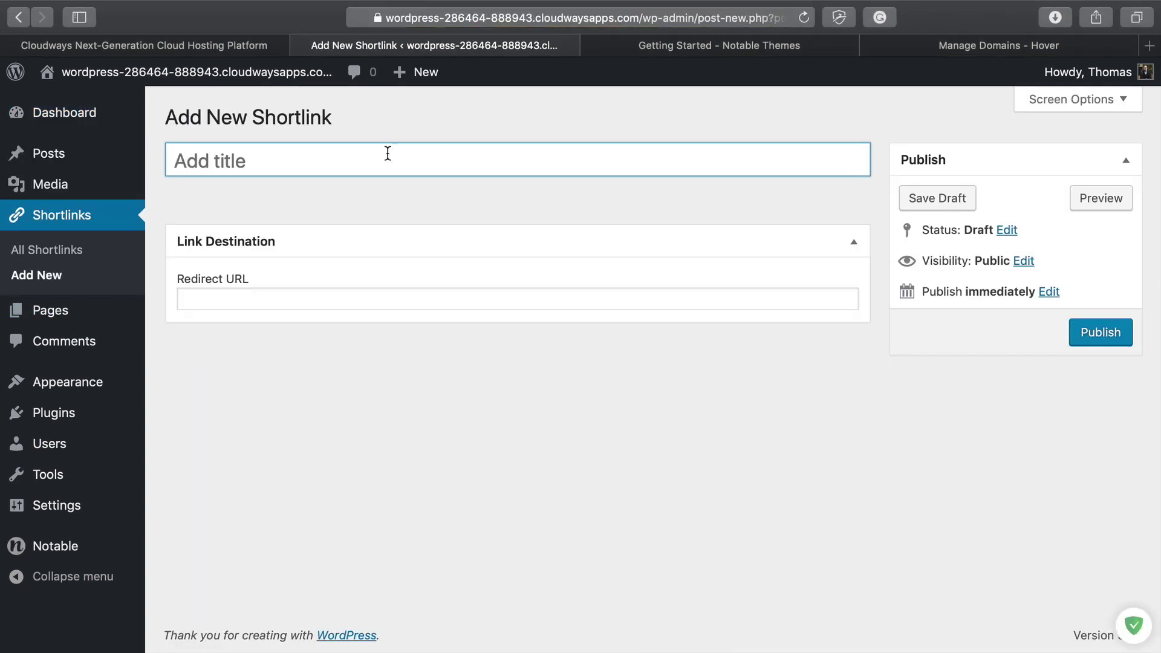
text(Guide)
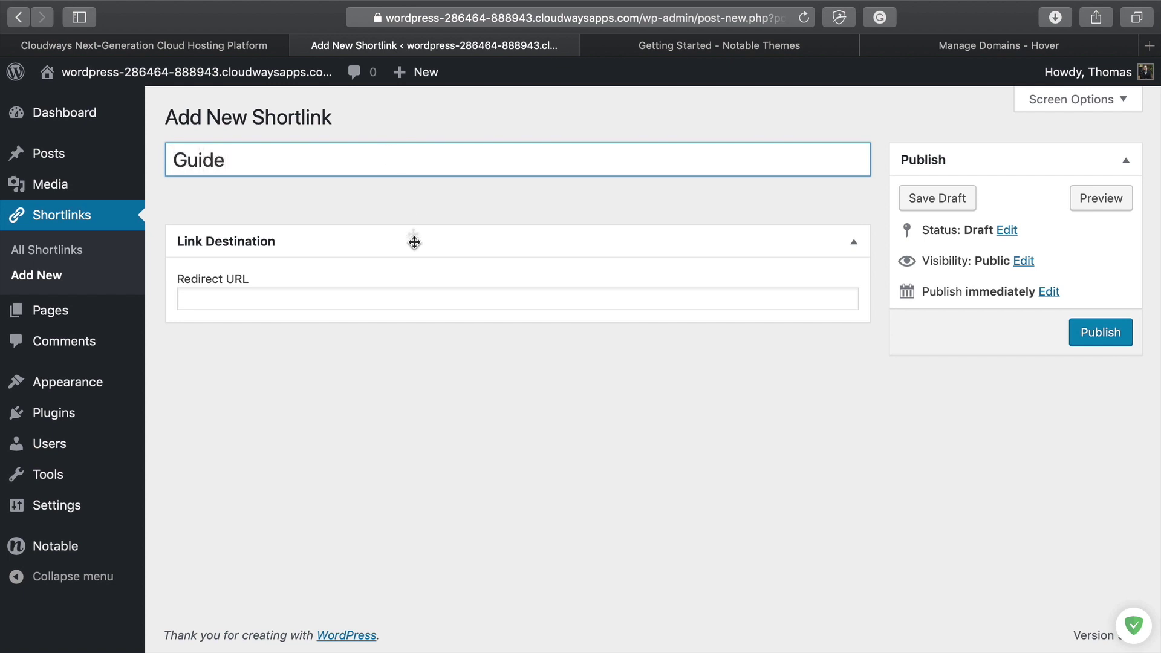
click(245, 298)
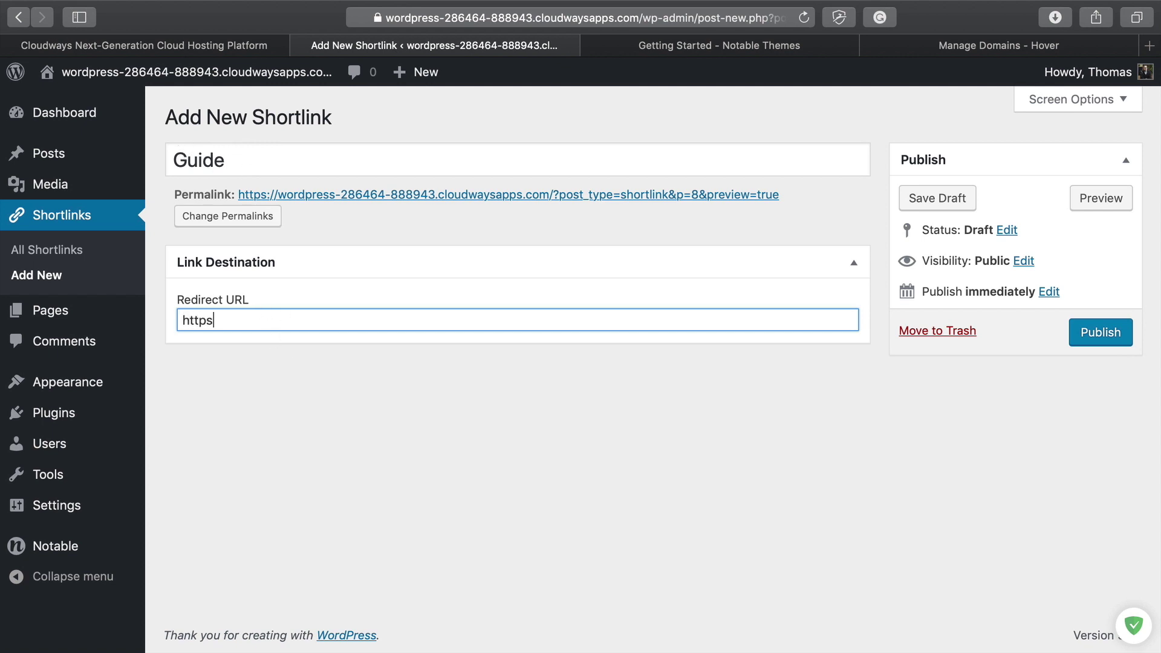
text(https://rightly.co/training)
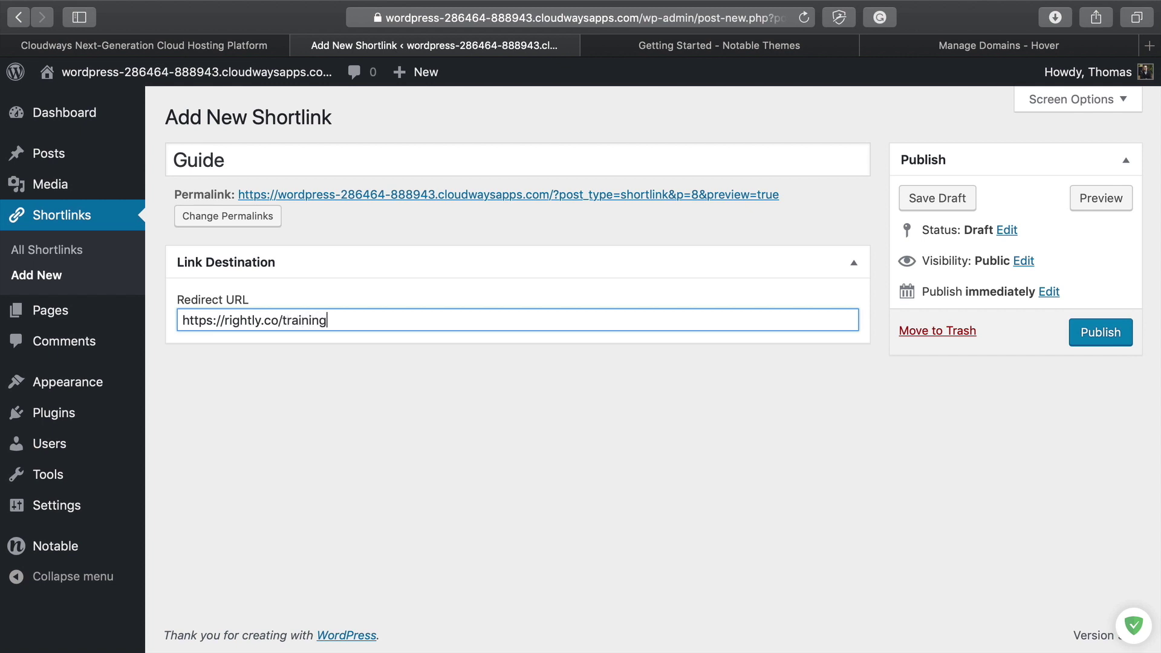
click(1095, 334)
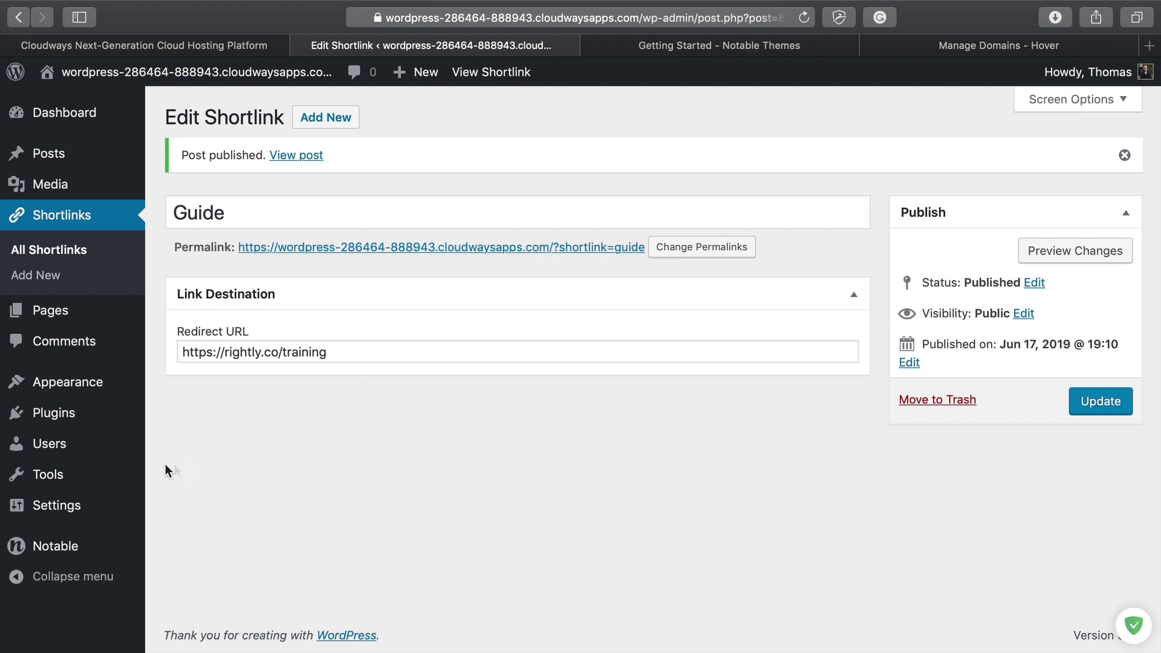
mouse_move(53, 514)
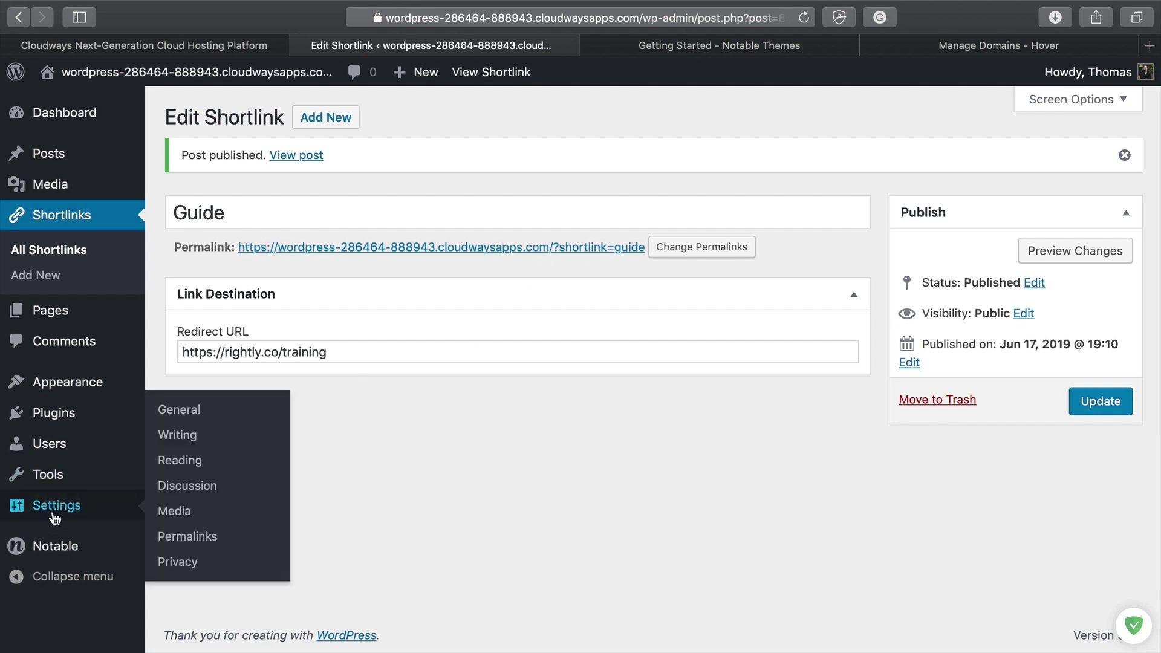
Step: Switch the permalink structure to Post name and save the change
click(188, 536)
scroll(241, 454, down, 3)
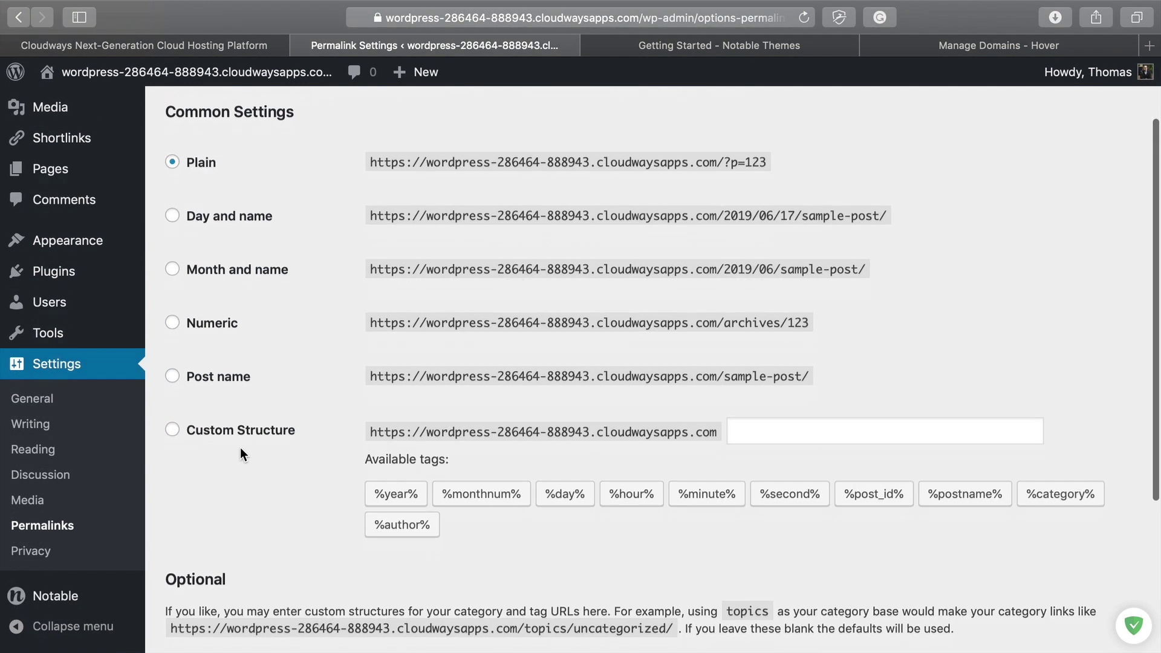
click(207, 380)
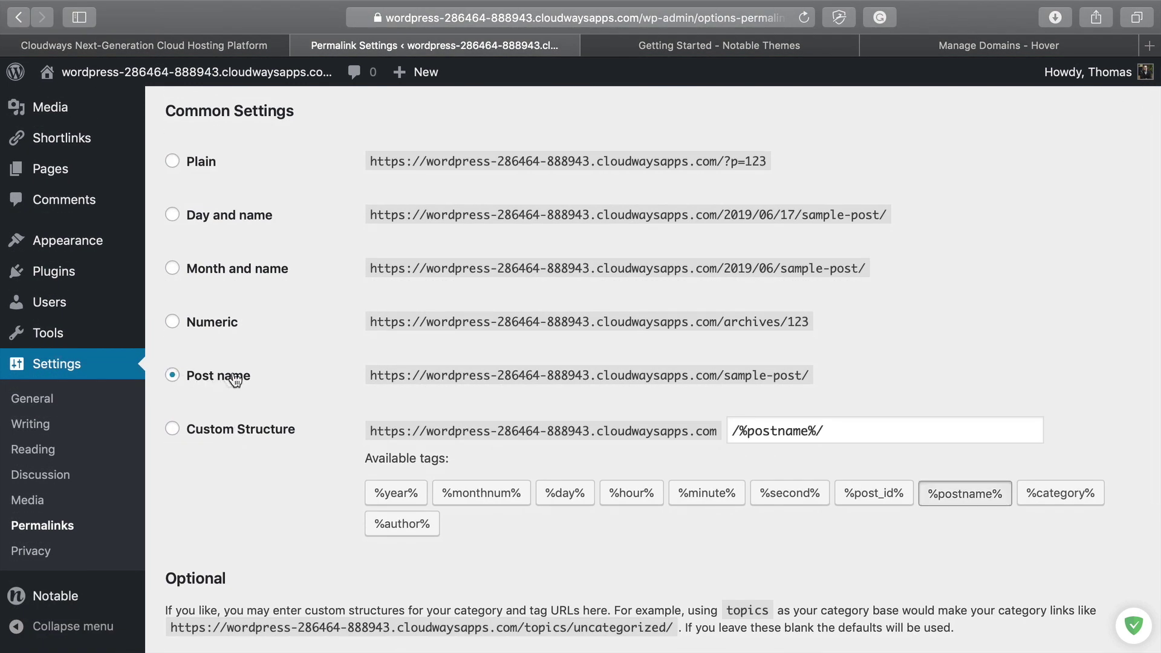
scroll(413, 491, down, 3)
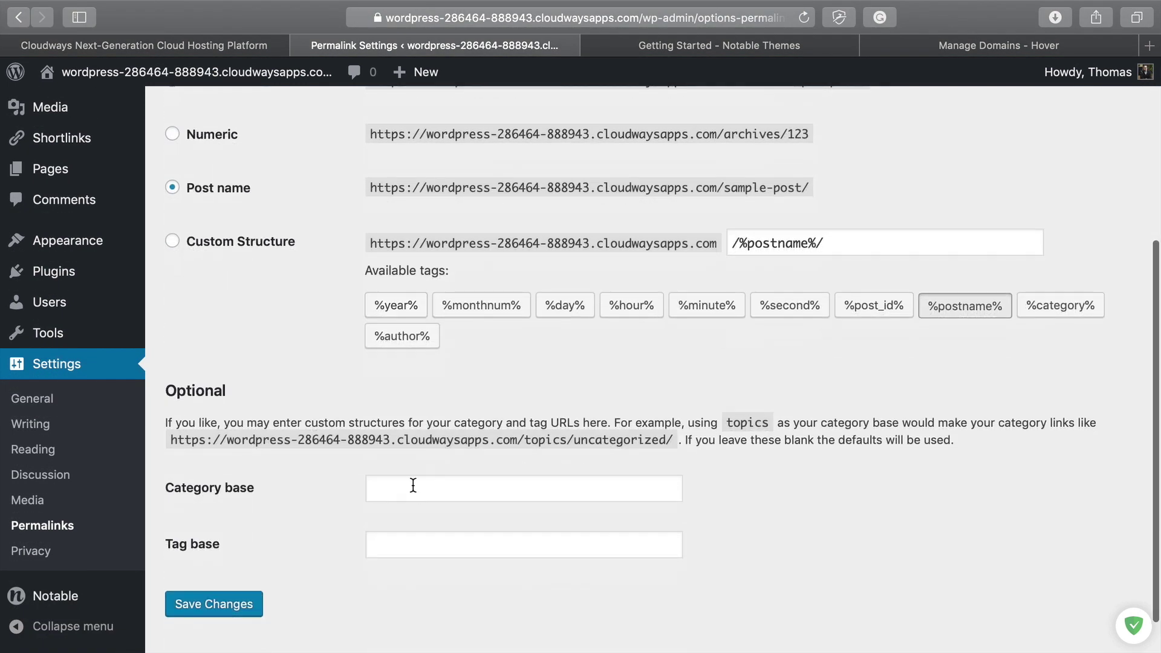
click(220, 603)
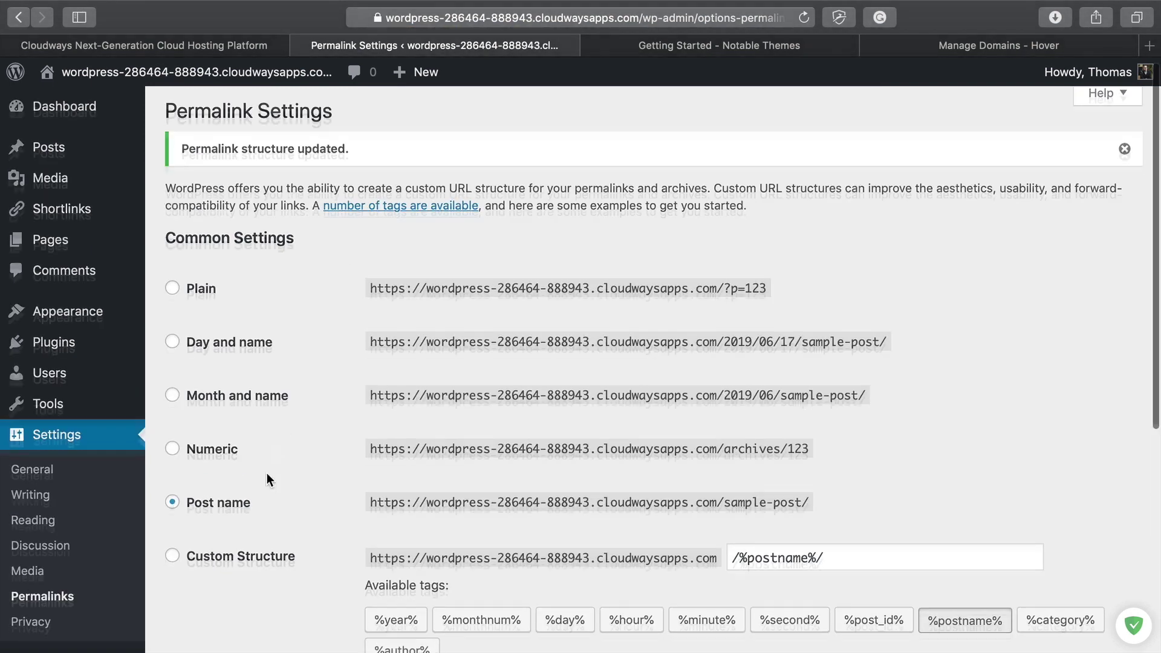
Step: Reopen the Guide shortlink from the shortlinks list to check its /guide/ permalink
scroll(267, 473, down, 2)
scroll(67, 424, up, 2)
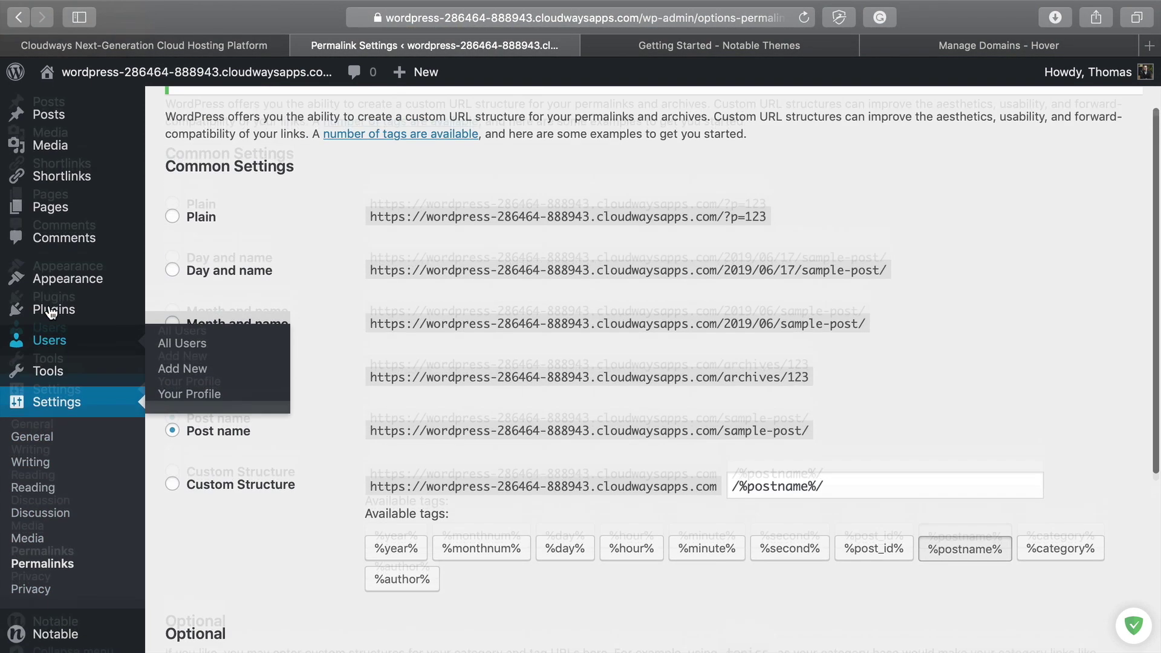
click(59, 202)
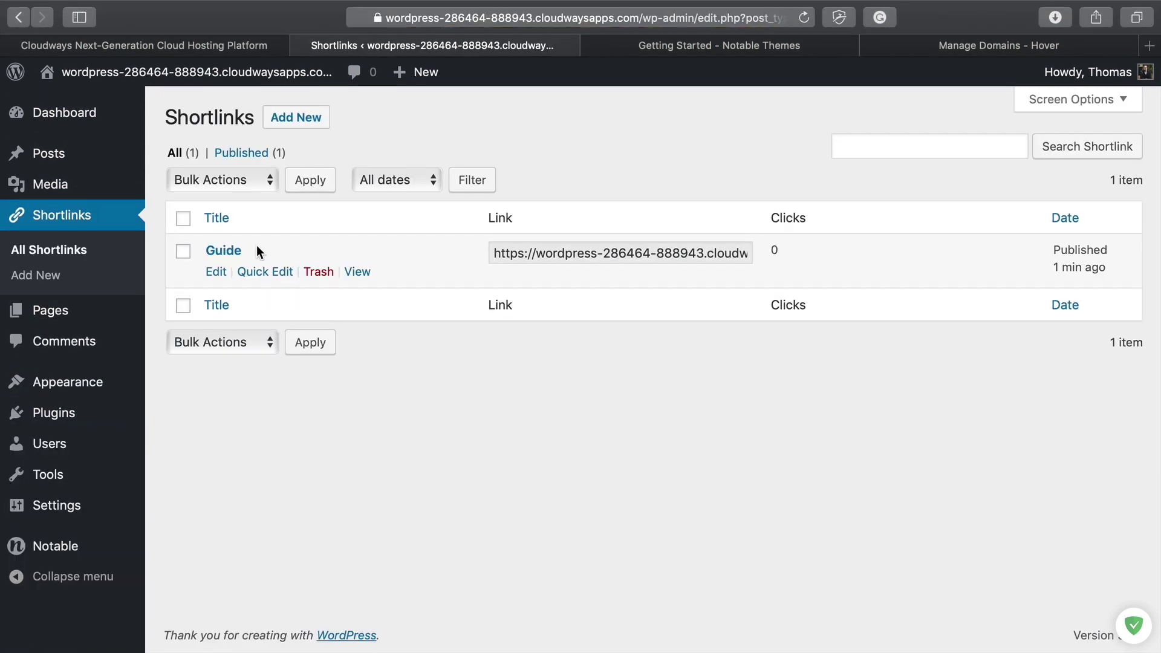
click(236, 254)
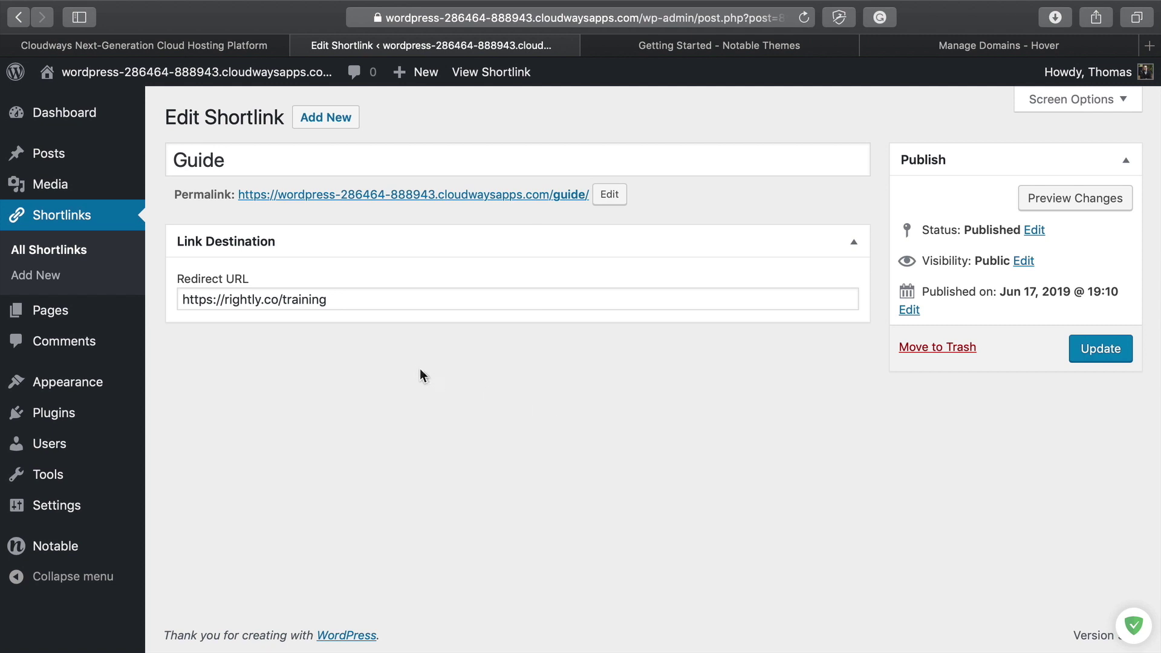
Step: Copy the Cloudways public IP 142.93.22.222 and bring up the Hover DNS page for rightlytv.link
click(238, 45)
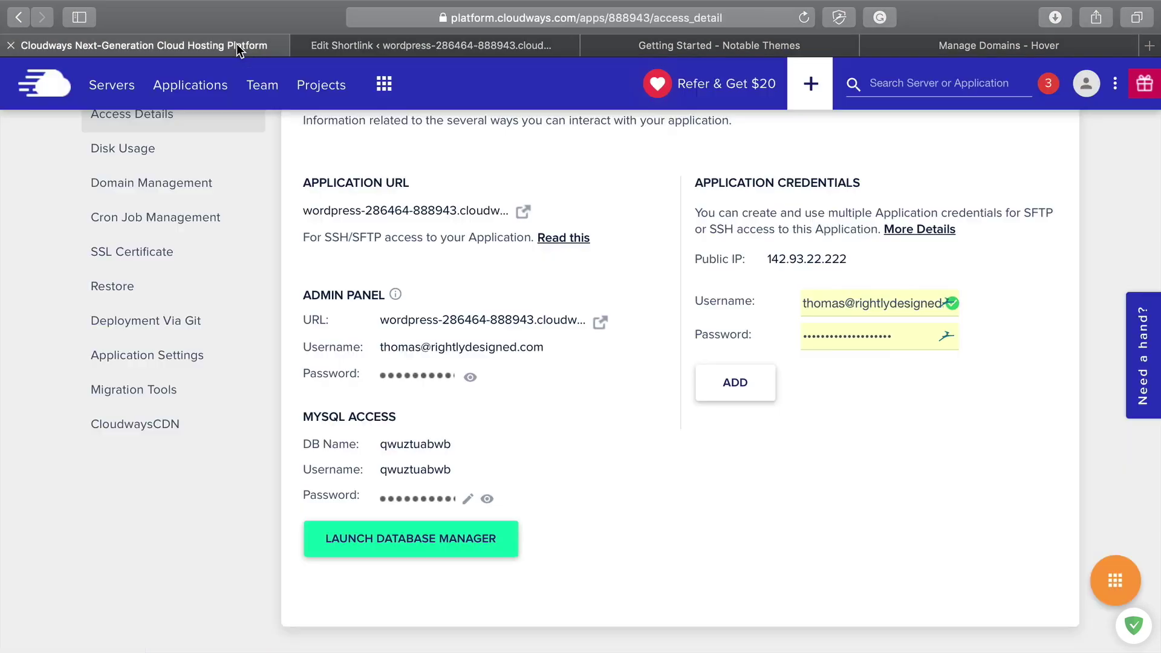
scroll(350, 358, down, 1)
scroll(350, 358, up, 2)
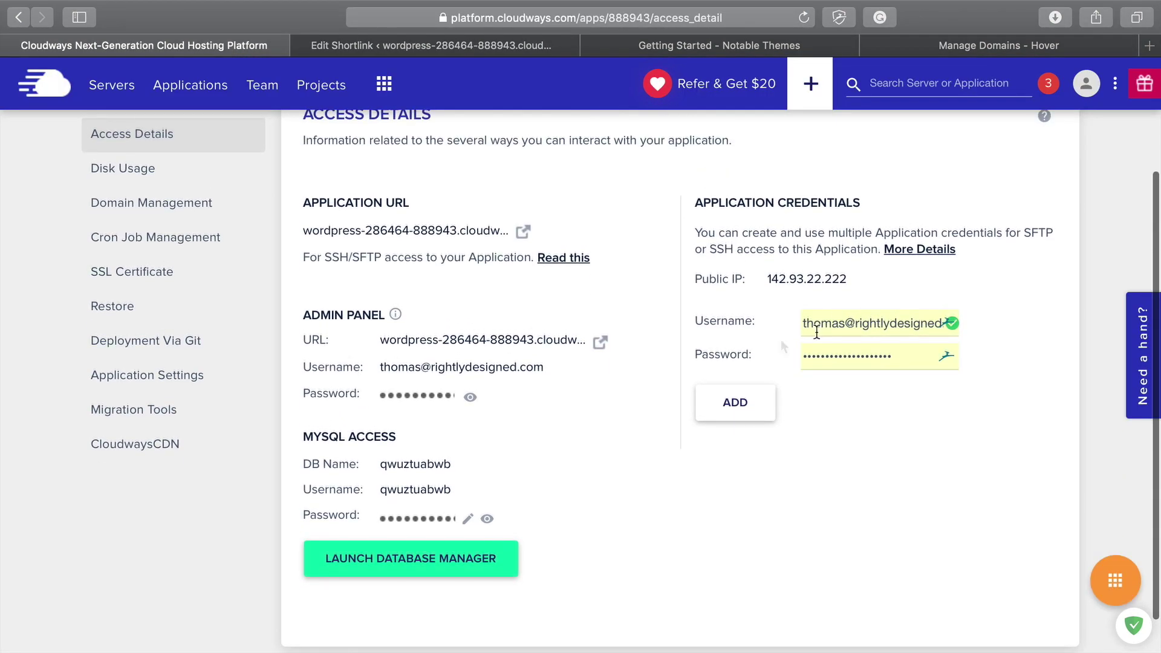
click(823, 287)
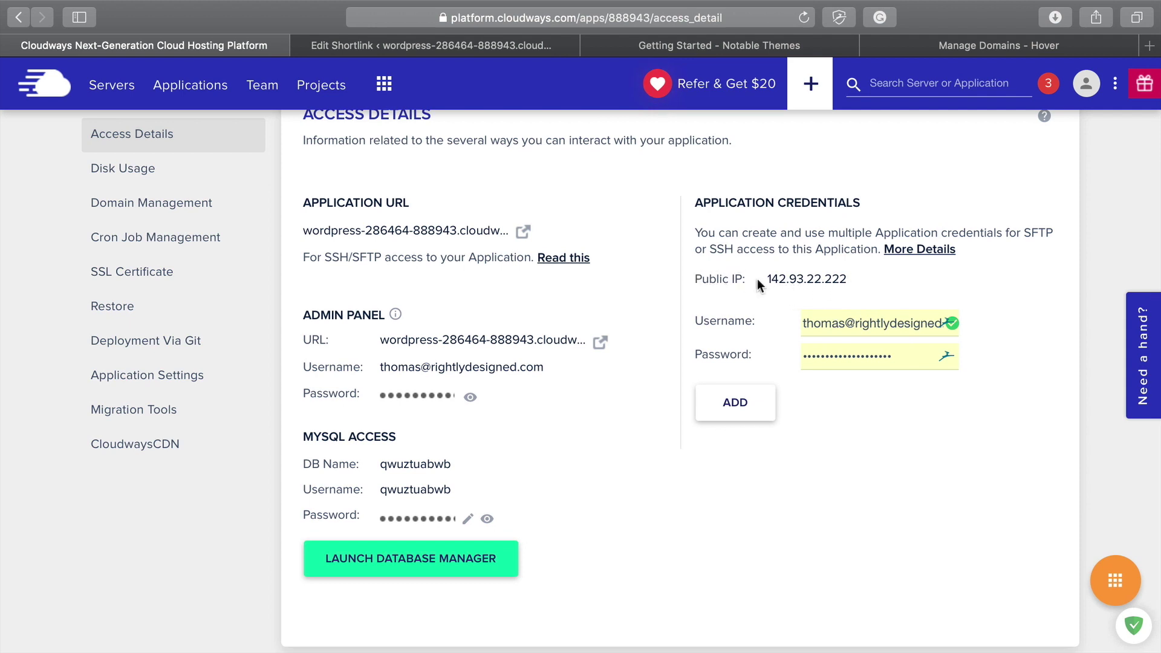
click(813, 287)
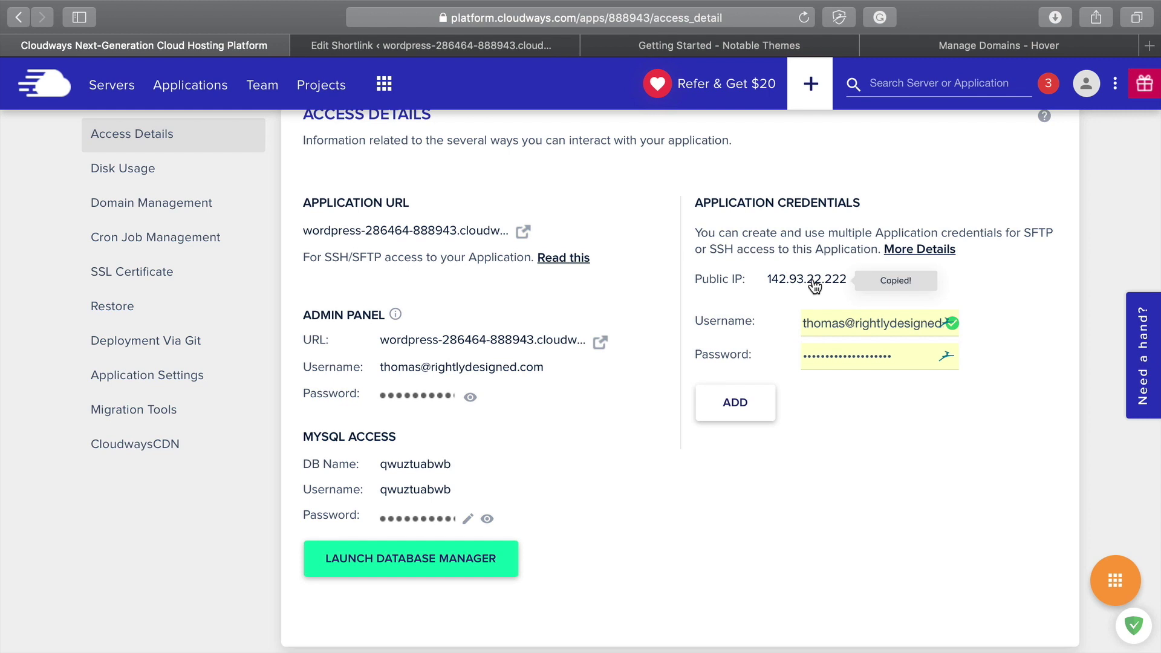
scroll(553, 356, up, 5)
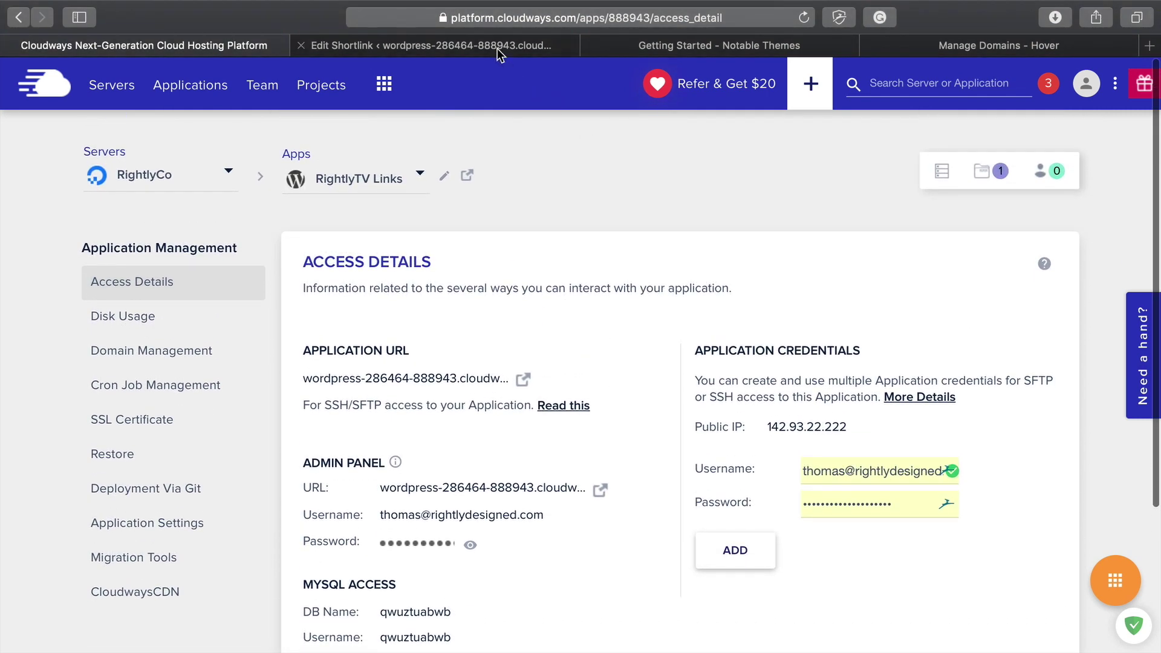
drag(998, 52, 675, 30)
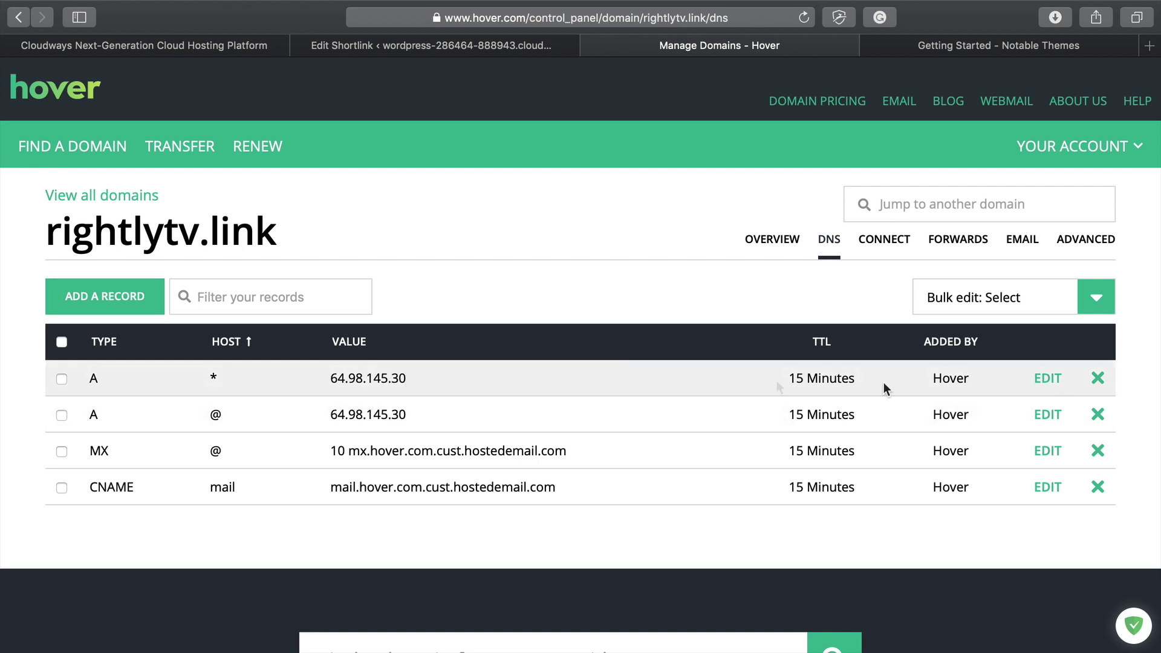
Step: Point the wildcard * A record to 142.93.22.222 and save it
click(1048, 379)
click(471, 387)
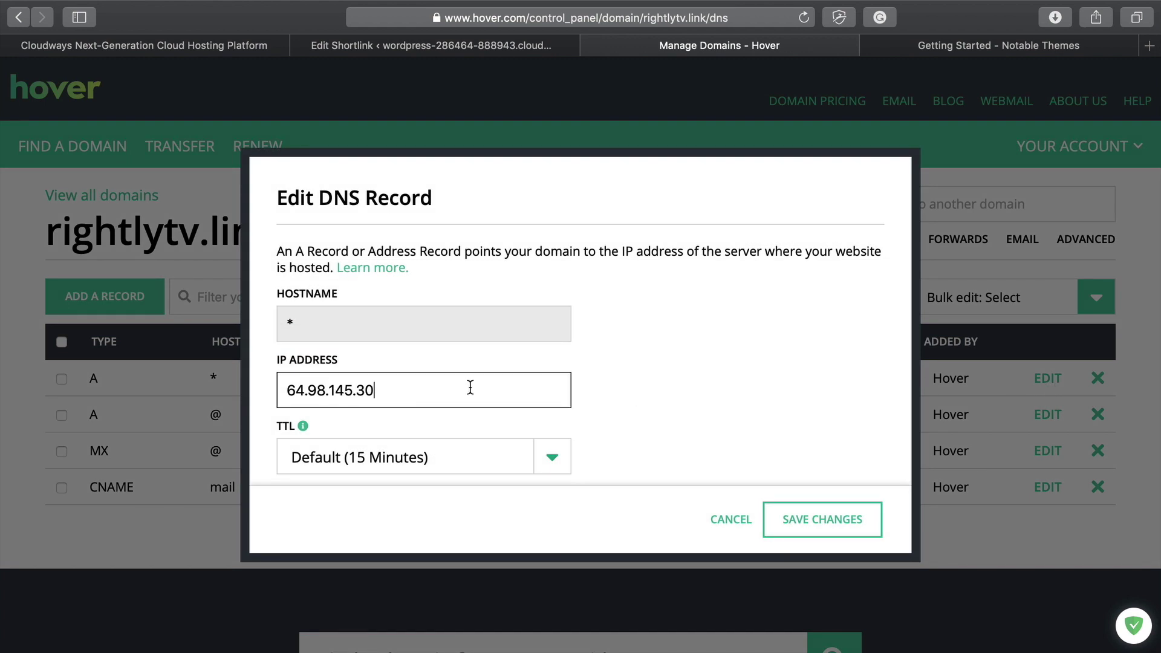
key(super+a)
key(super+v)
click(824, 522)
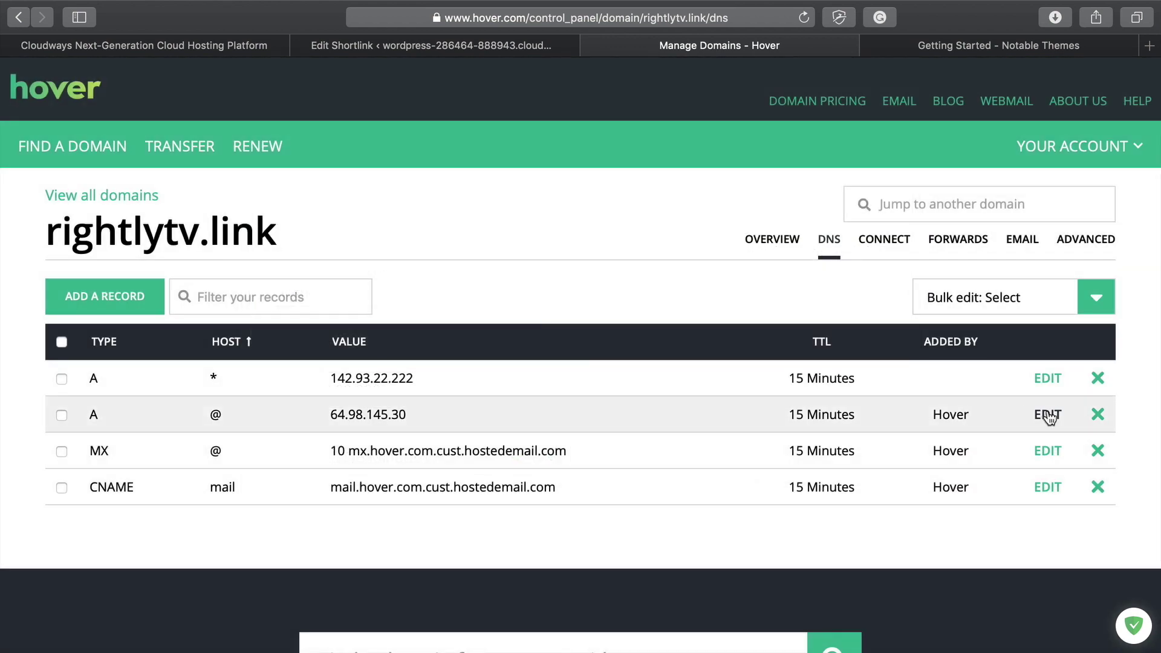
Step: Point the root @ A record to 142.93.22.222 as well and save it
click(1048, 416)
drag(402, 395, 163, 395)
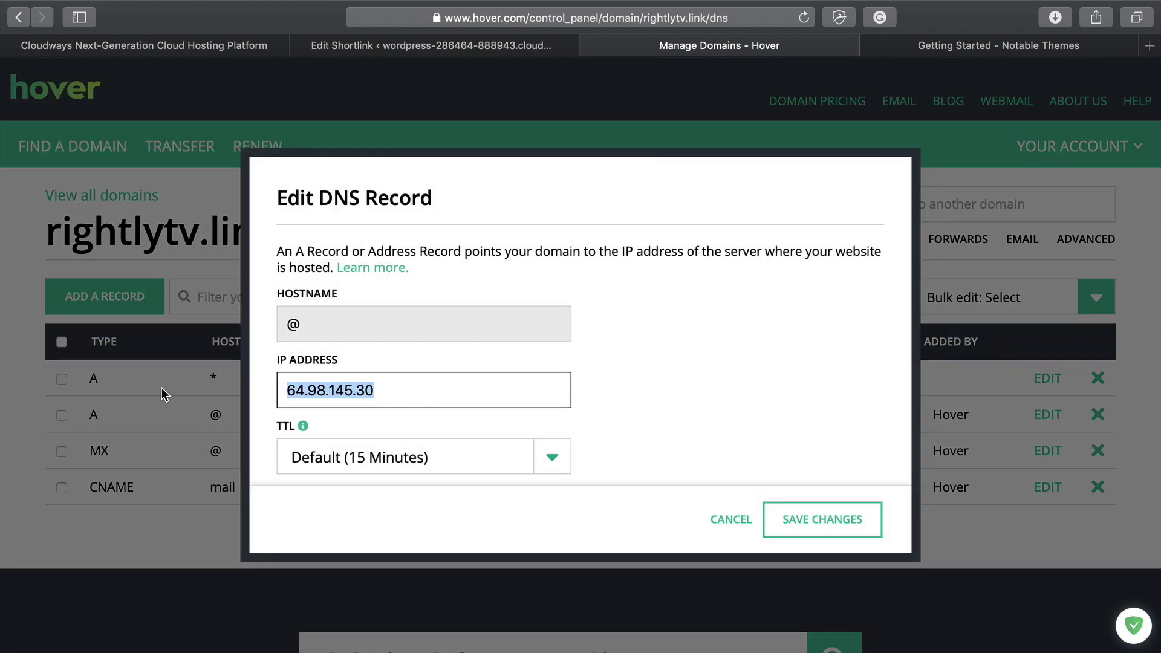
key(super+v)
click(809, 519)
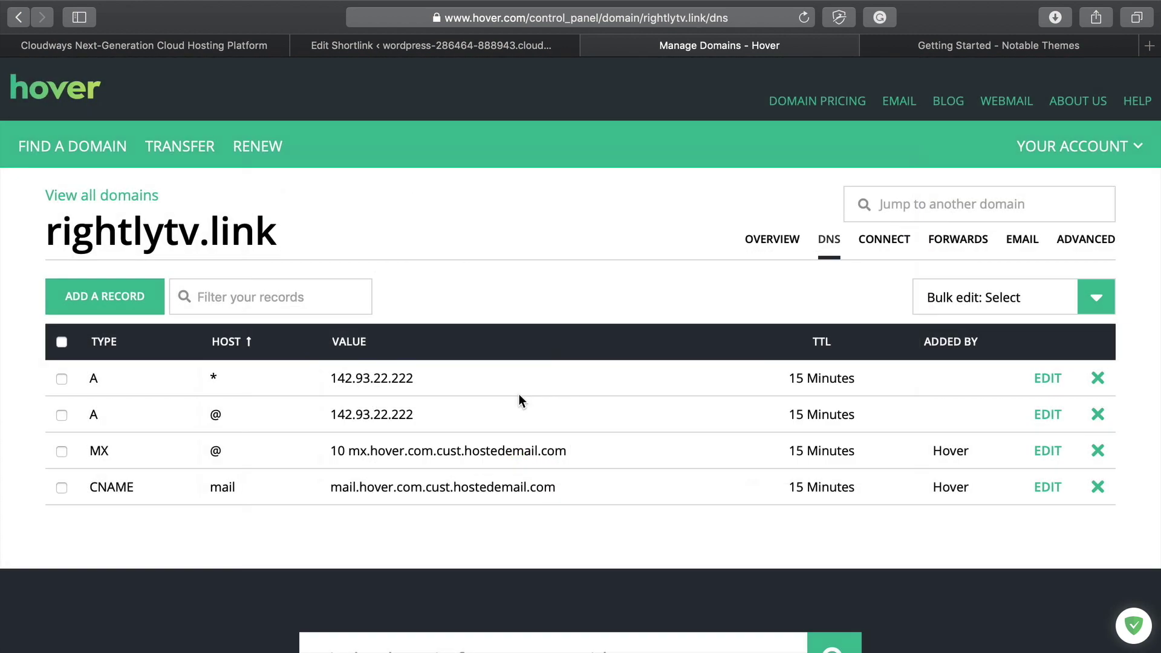
scroll(549, 315, down, 2)
scroll(550, 315, up, 2)
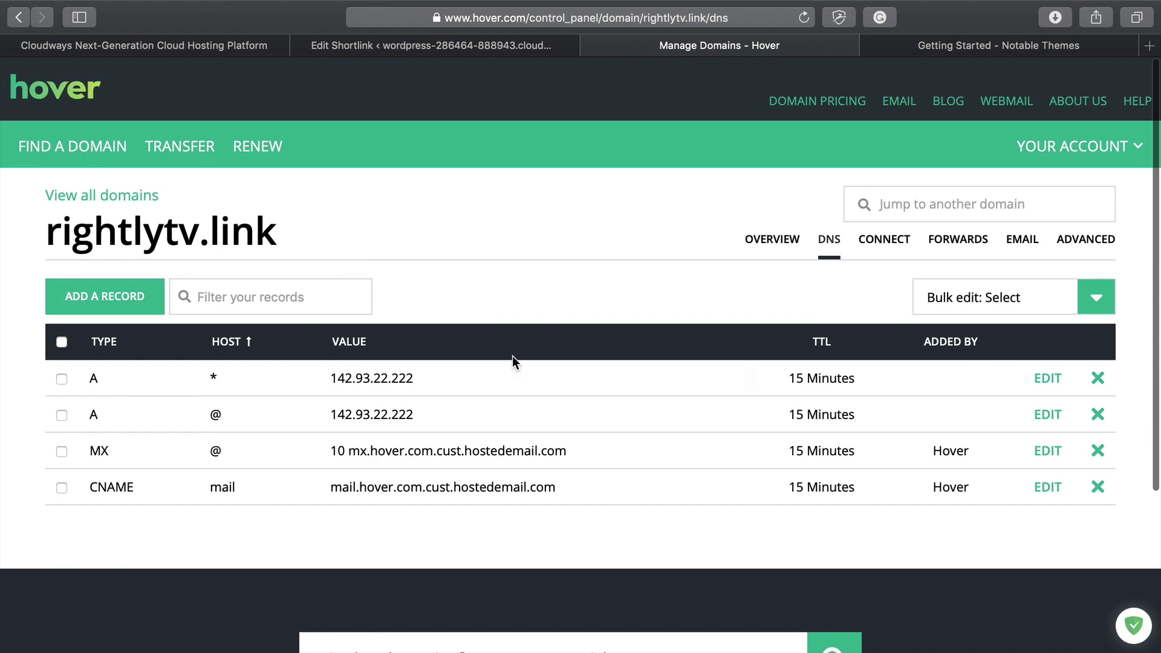
click(250, 47)
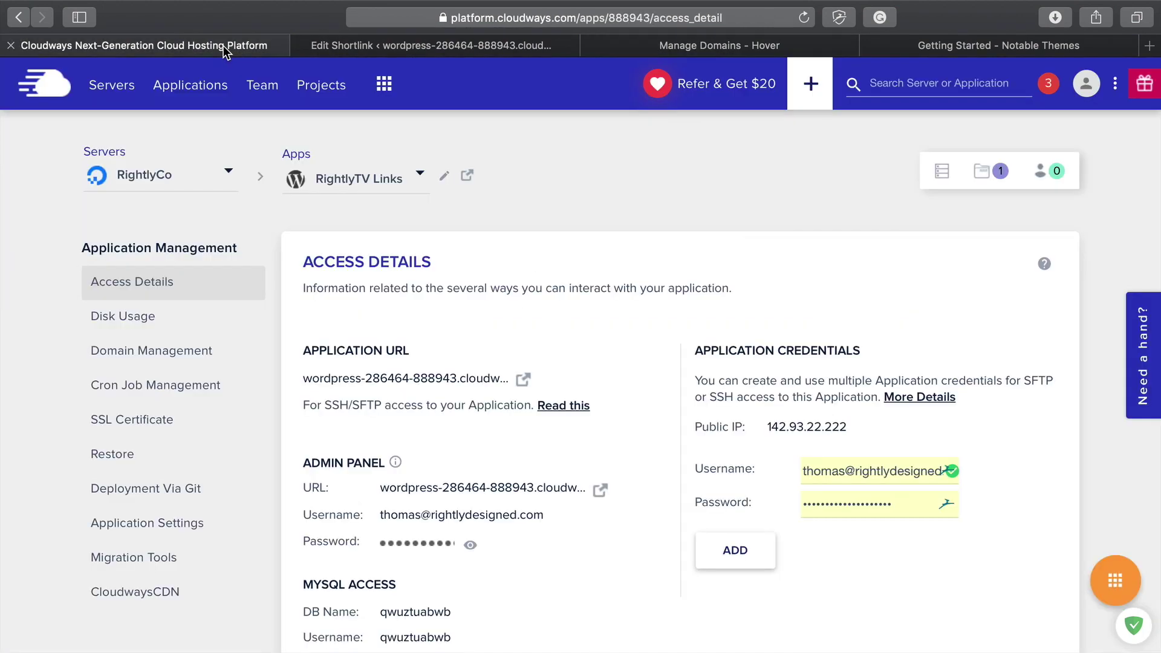
Step: Set rightlytv.link as the app's primary domain in Domain Management and save
scroll(264, 290, down, 2)
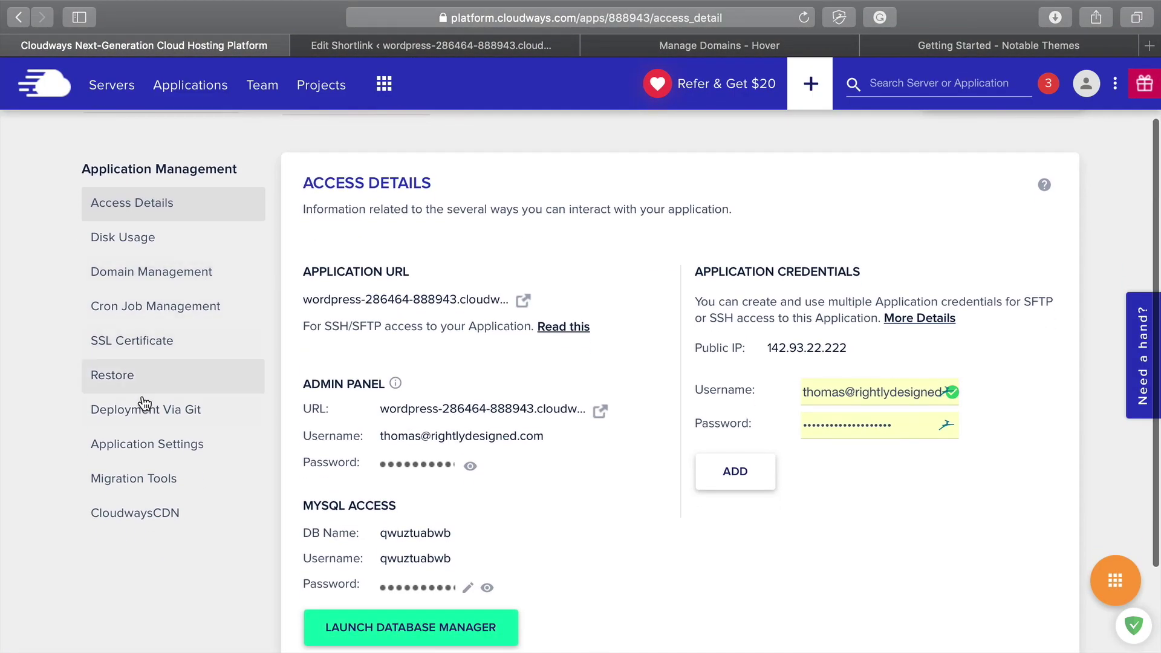
click(166, 276)
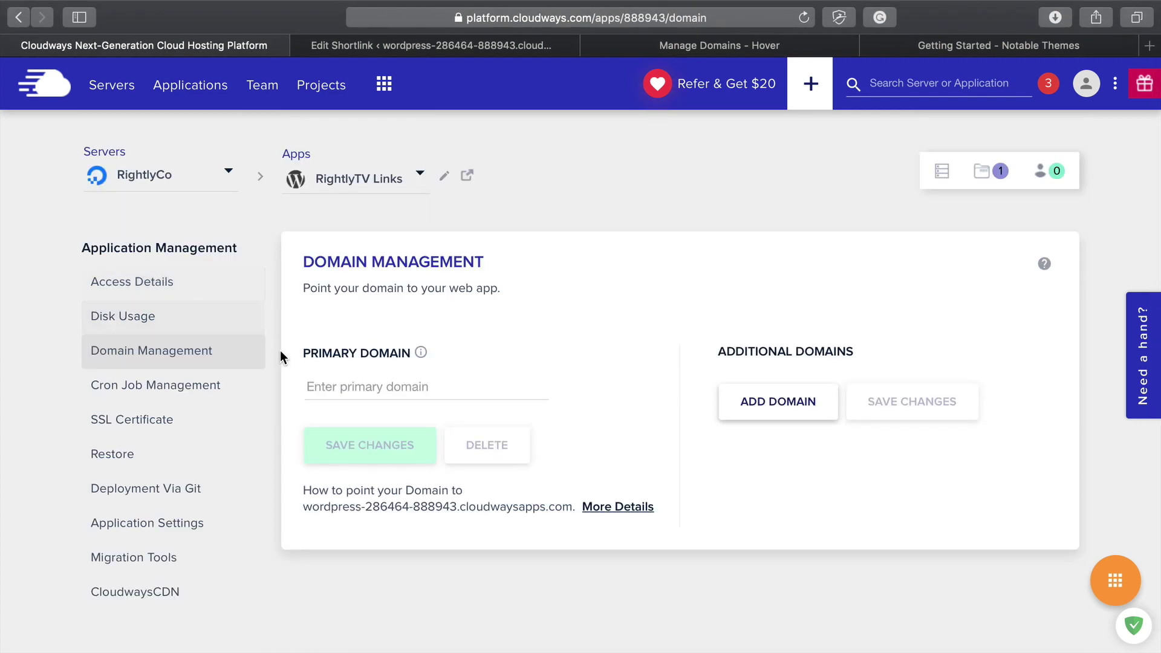
click(316, 385)
text(right)
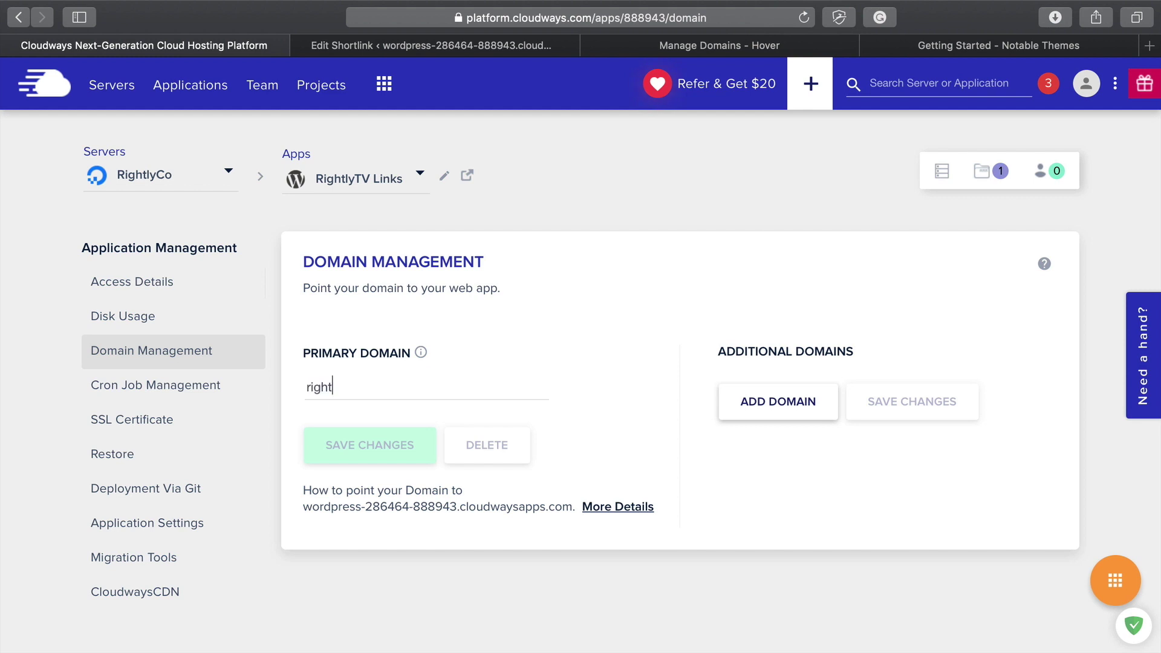
text(lytv.link)
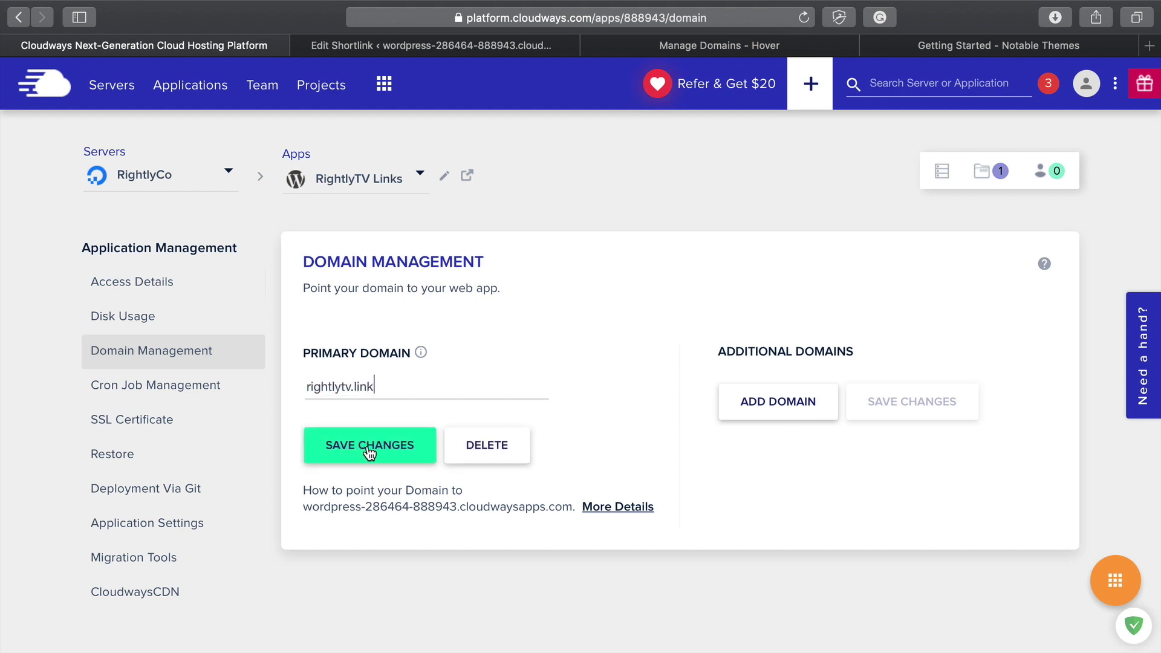
click(368, 449)
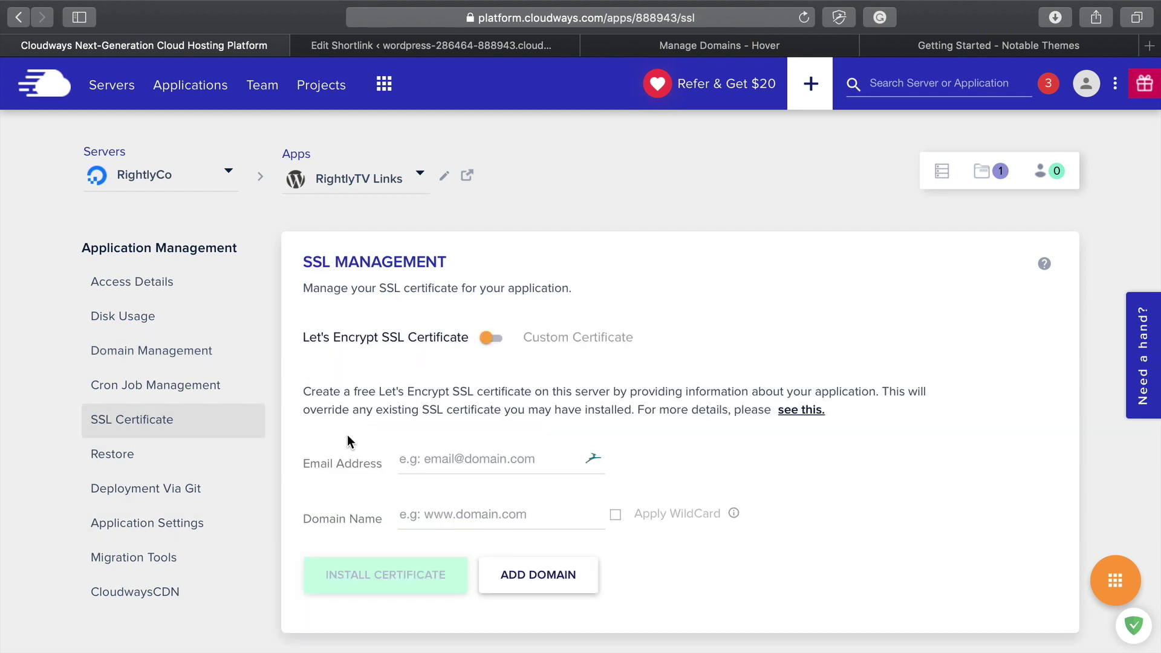
Step: Install a Let's Encrypt certificate for rightlytv.link using the contact email, then view Access Details
scroll(347, 438, down, 1)
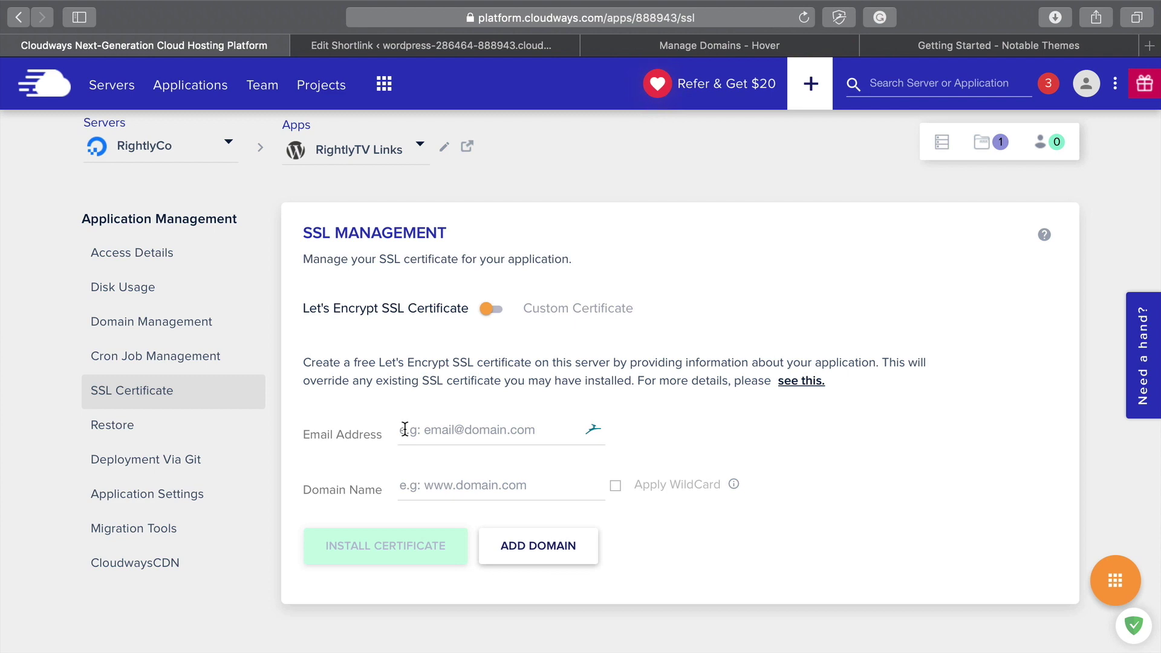
click(405, 429)
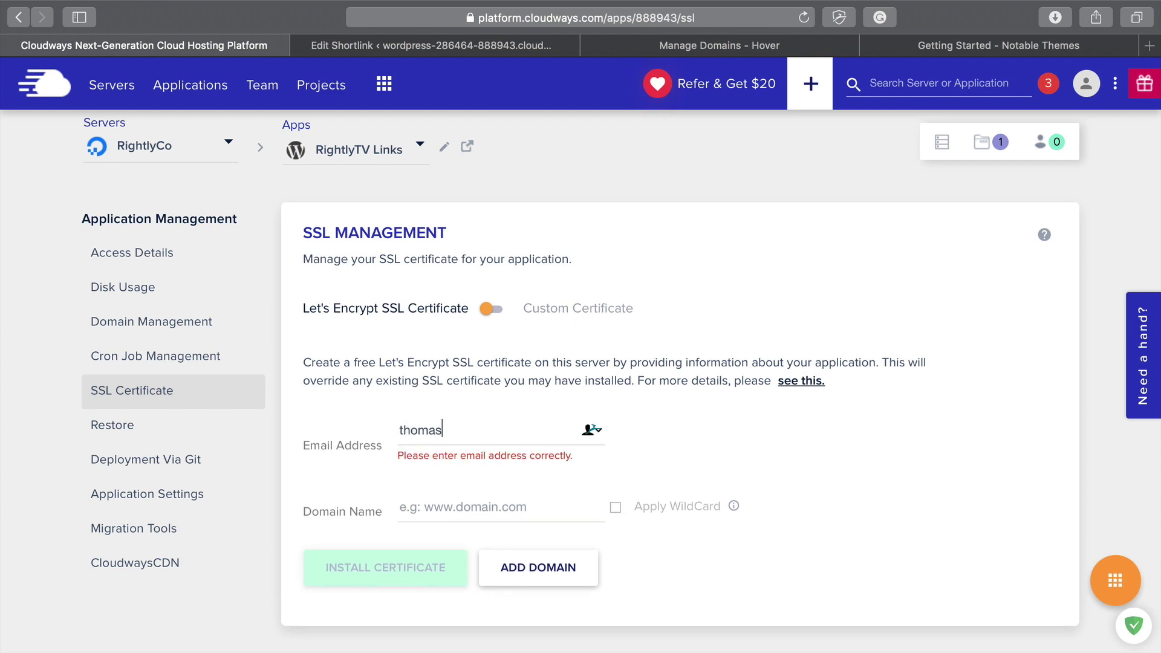
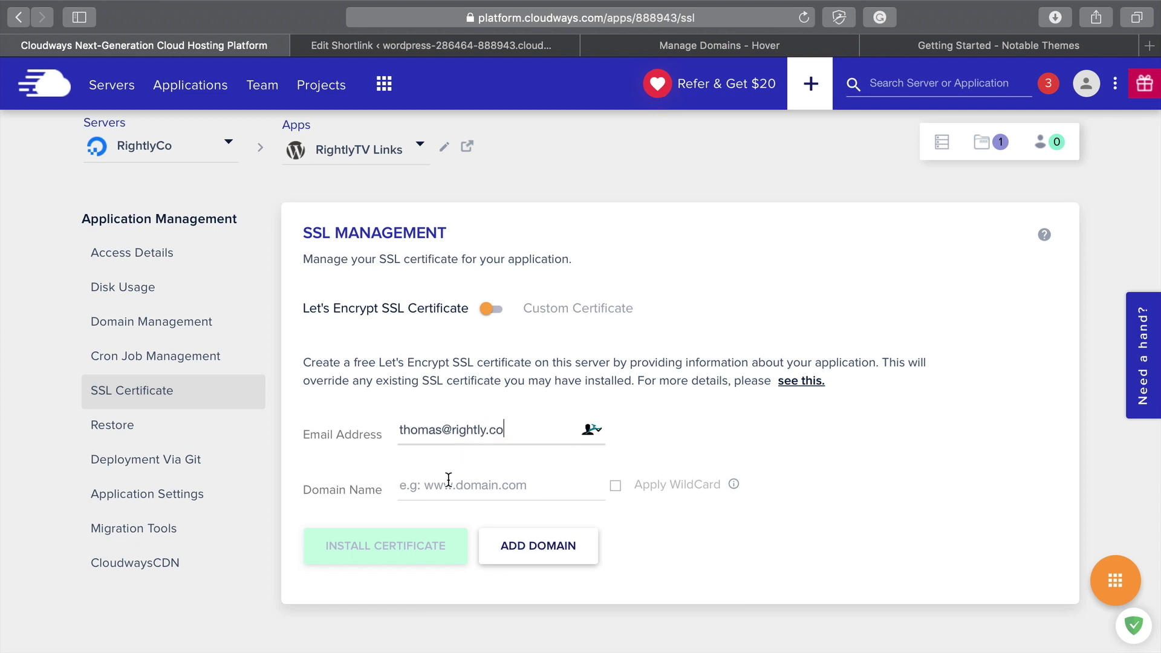
click(448, 491)
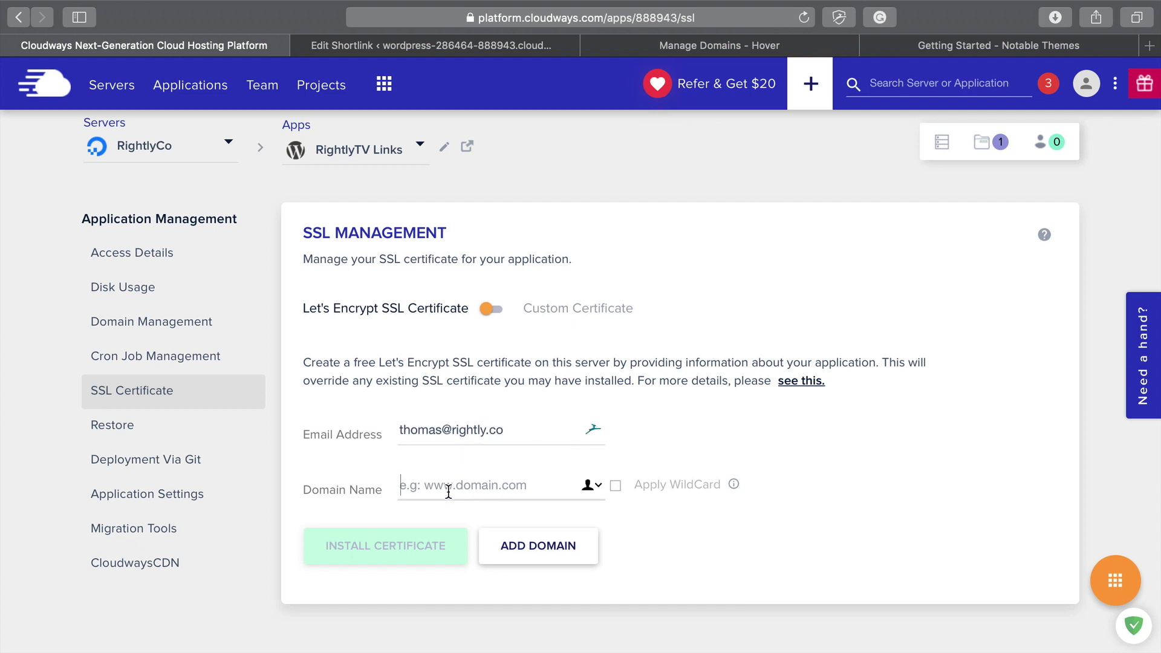
text(right)
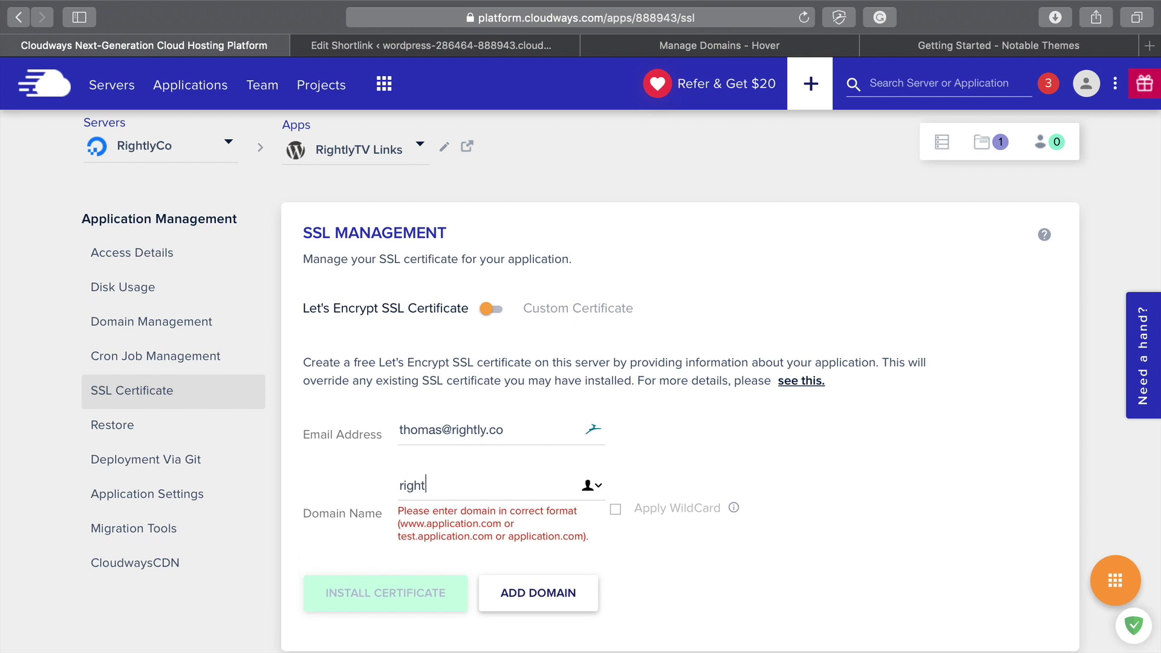
text(lytv.link)
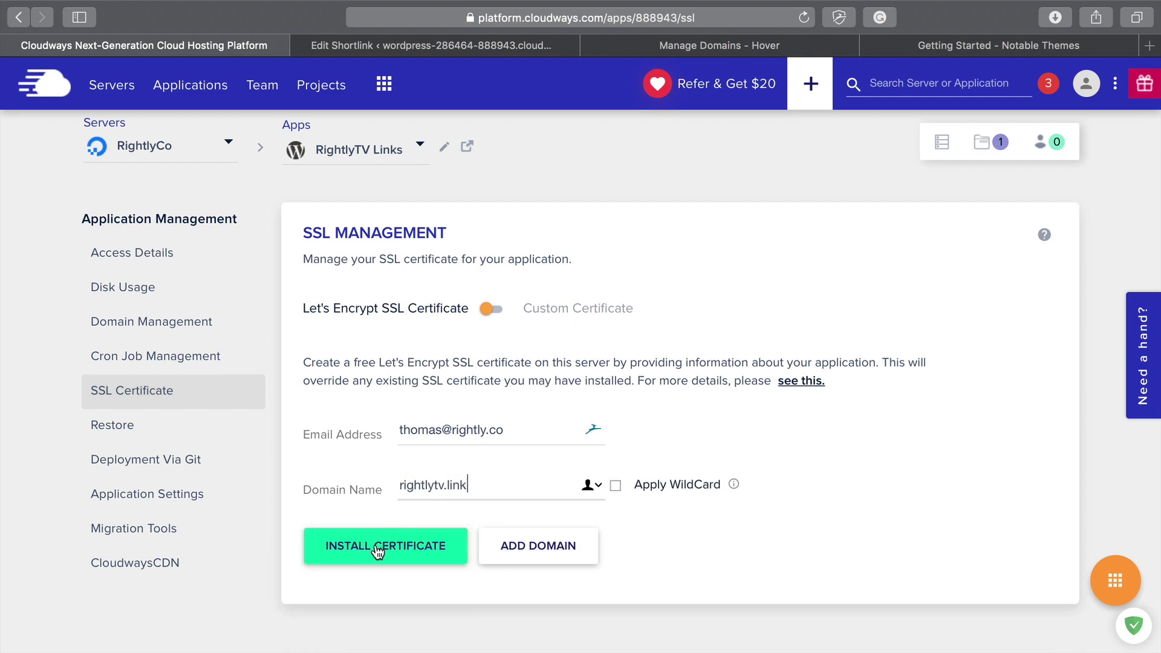
click(381, 553)
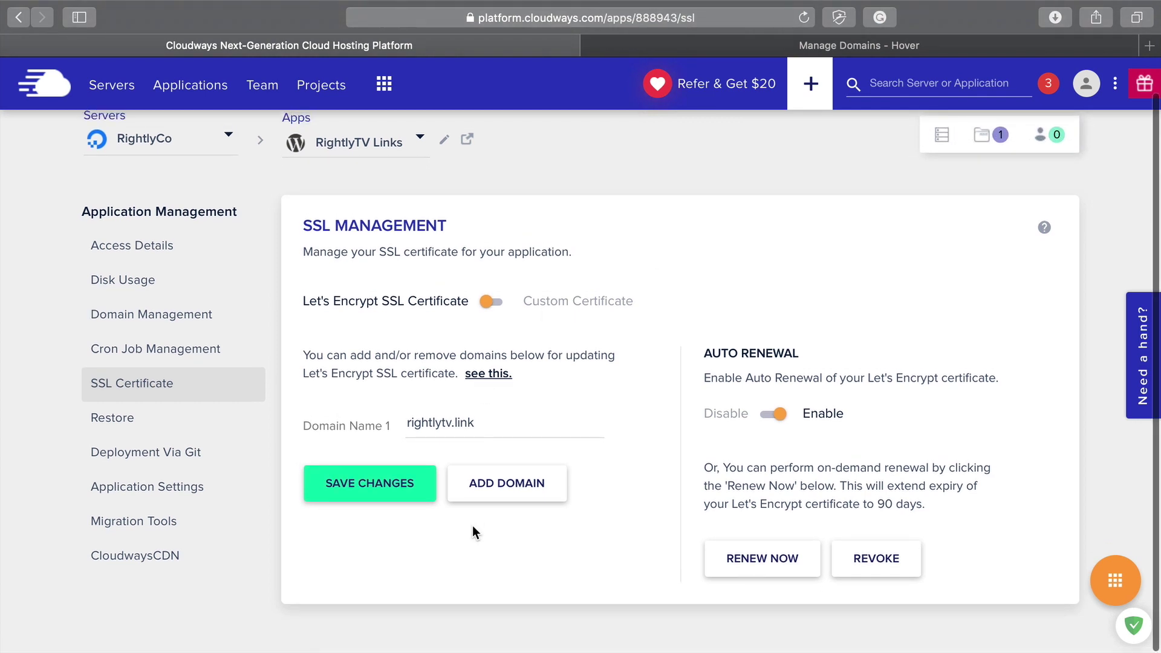
scroll(474, 532, down, 2)
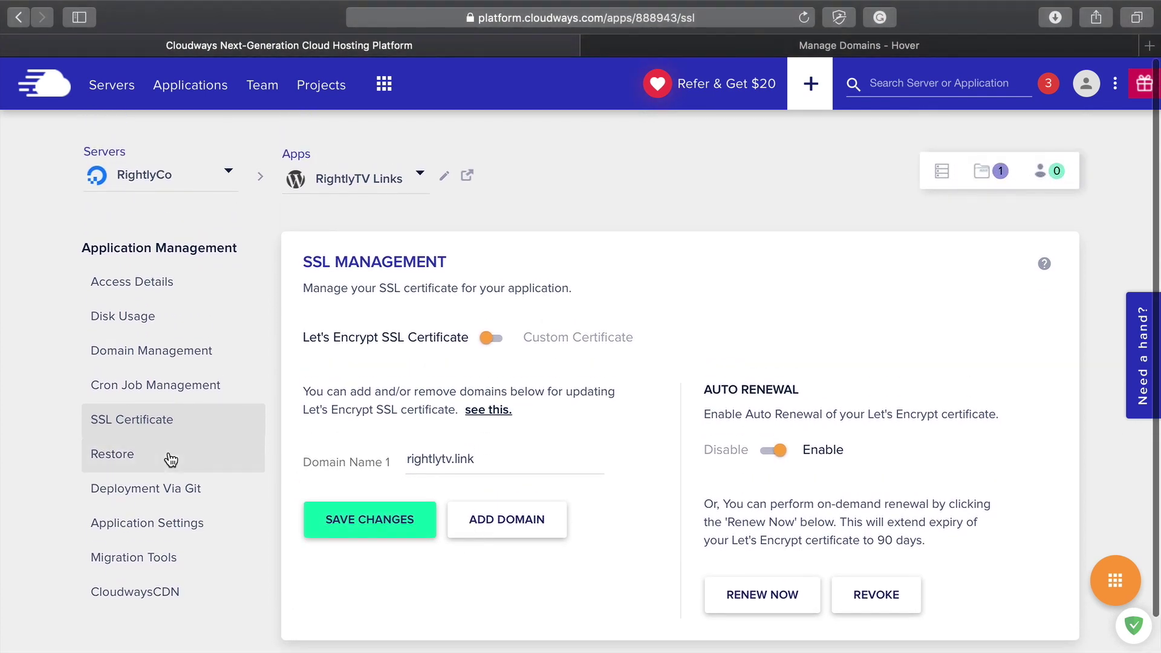
click(142, 291)
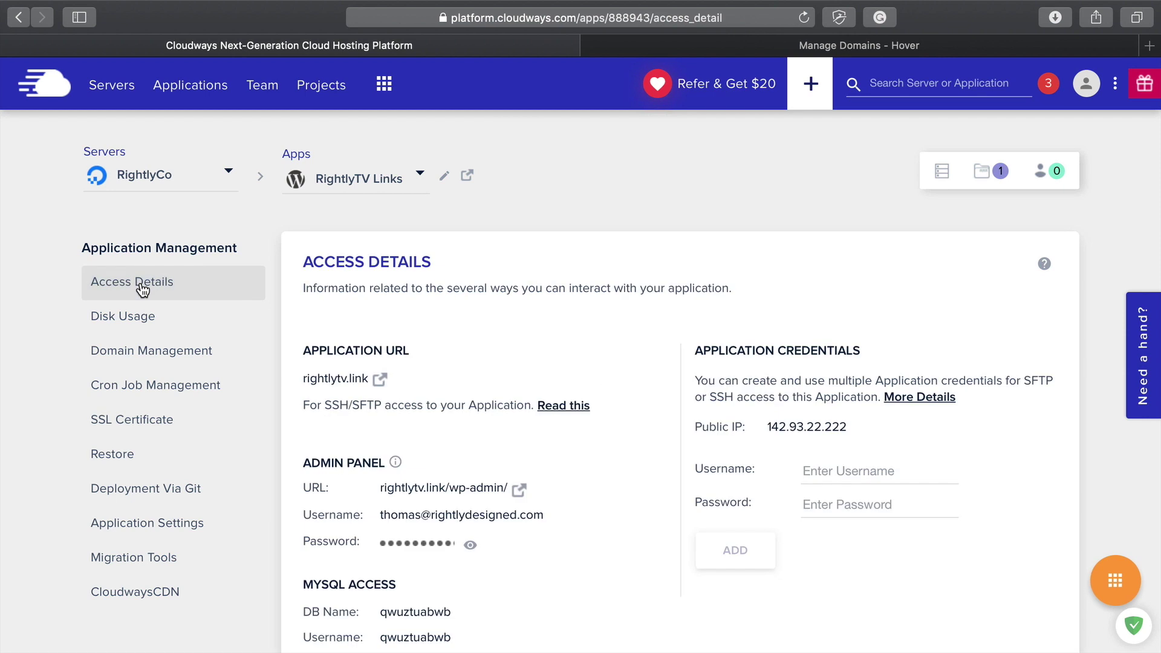
scroll(349, 444, down, 3)
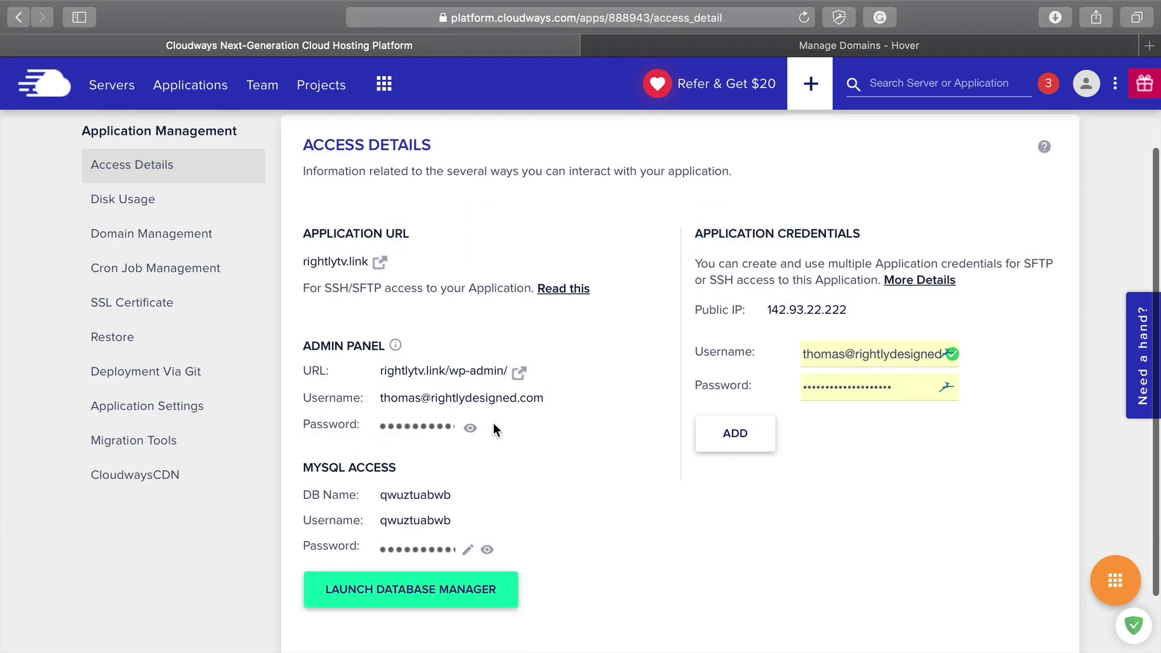
Step: Open the Admin Panel URL from Access Details in a new browser tab
scroll(402, 559, down, 3)
scroll(400, 560, up, 3)
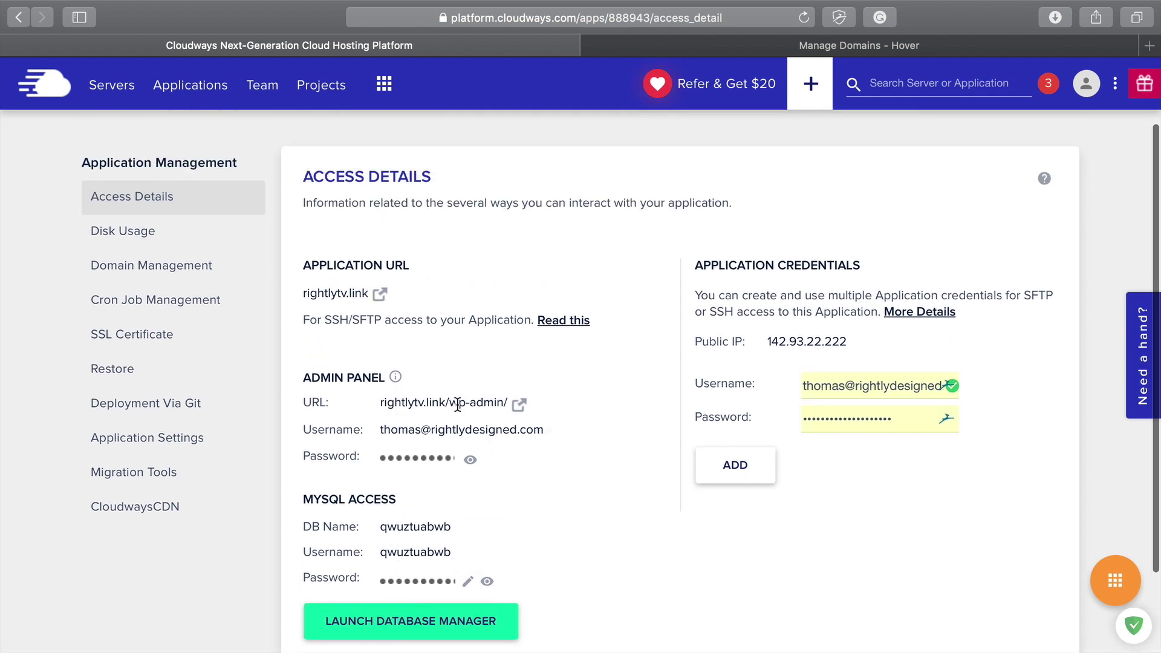
click(519, 404)
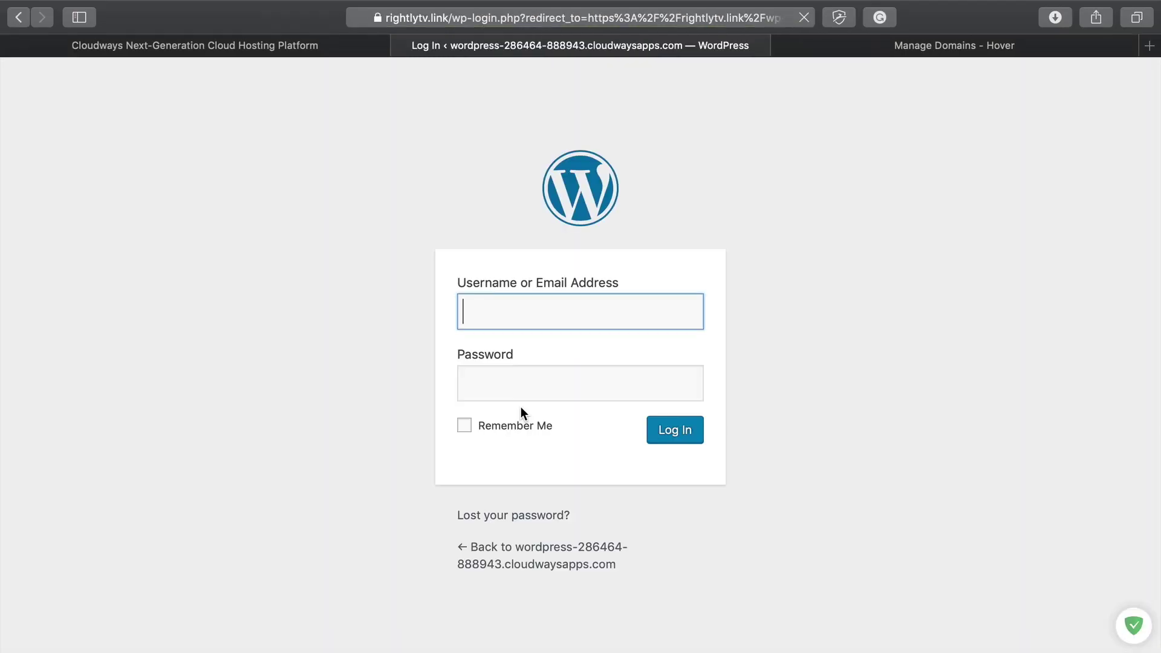
Step: Fill in the admin username and the password copied from Cloudways on the login page
click(227, 50)
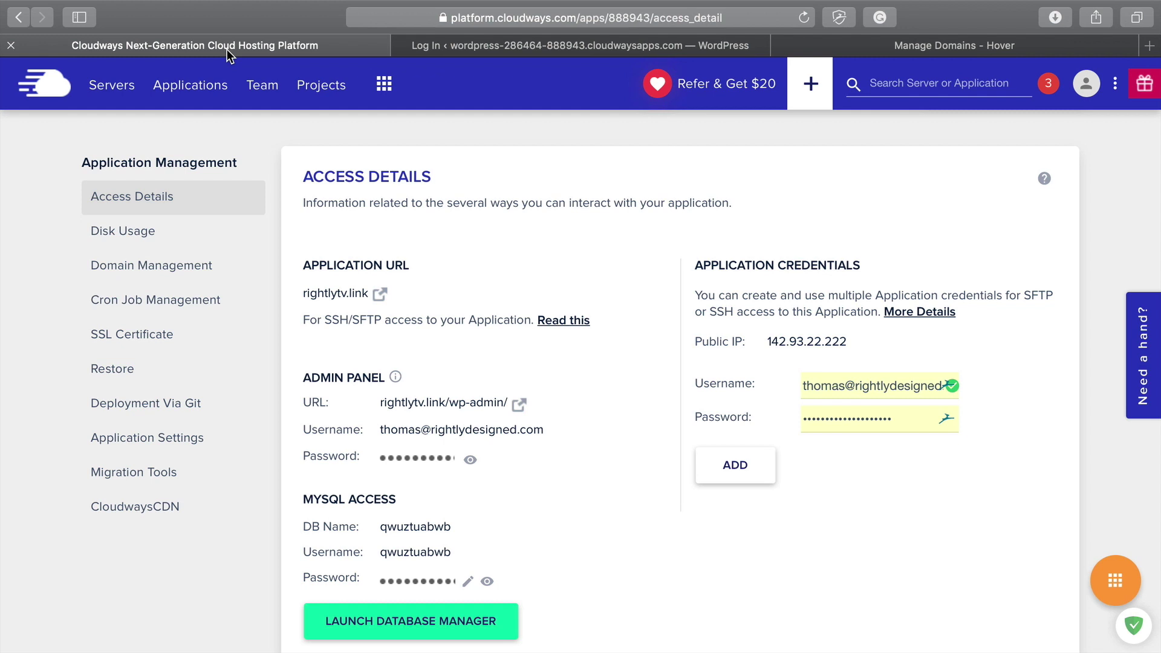
click(501, 43)
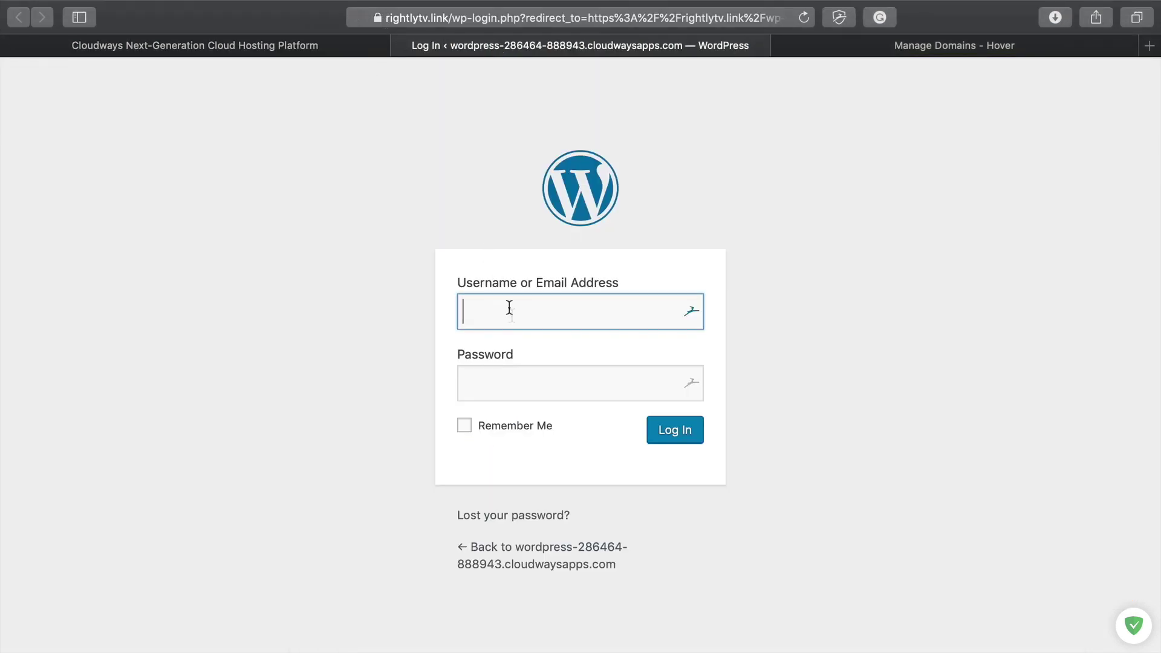
key(super+v)
click(219, 49)
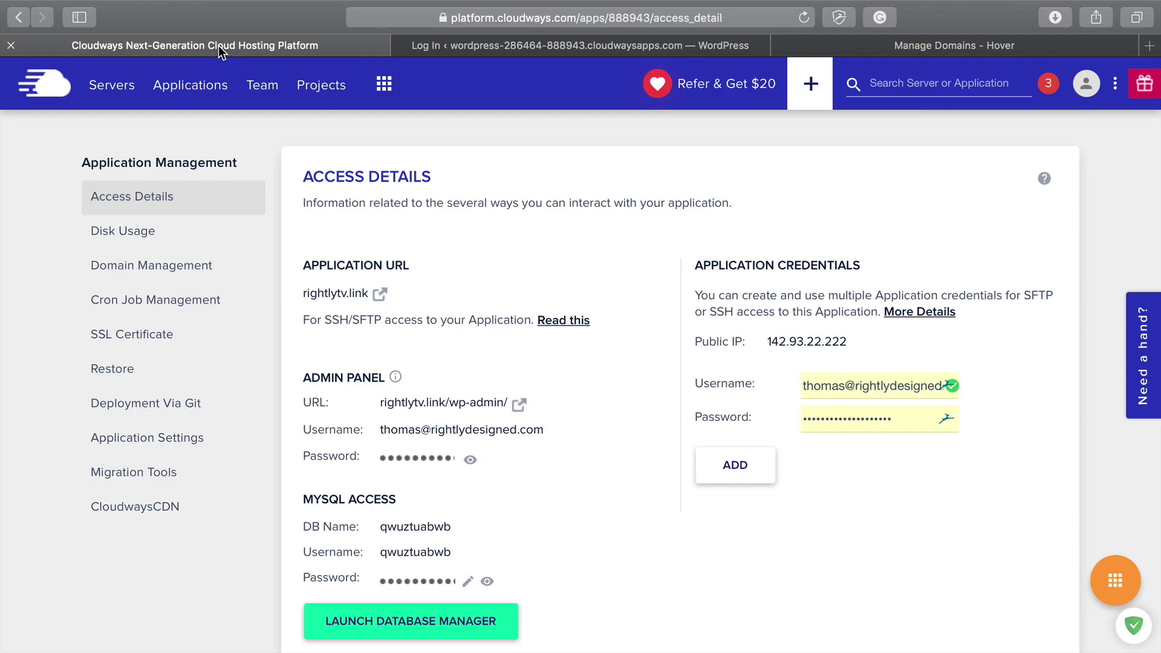
click(438, 458)
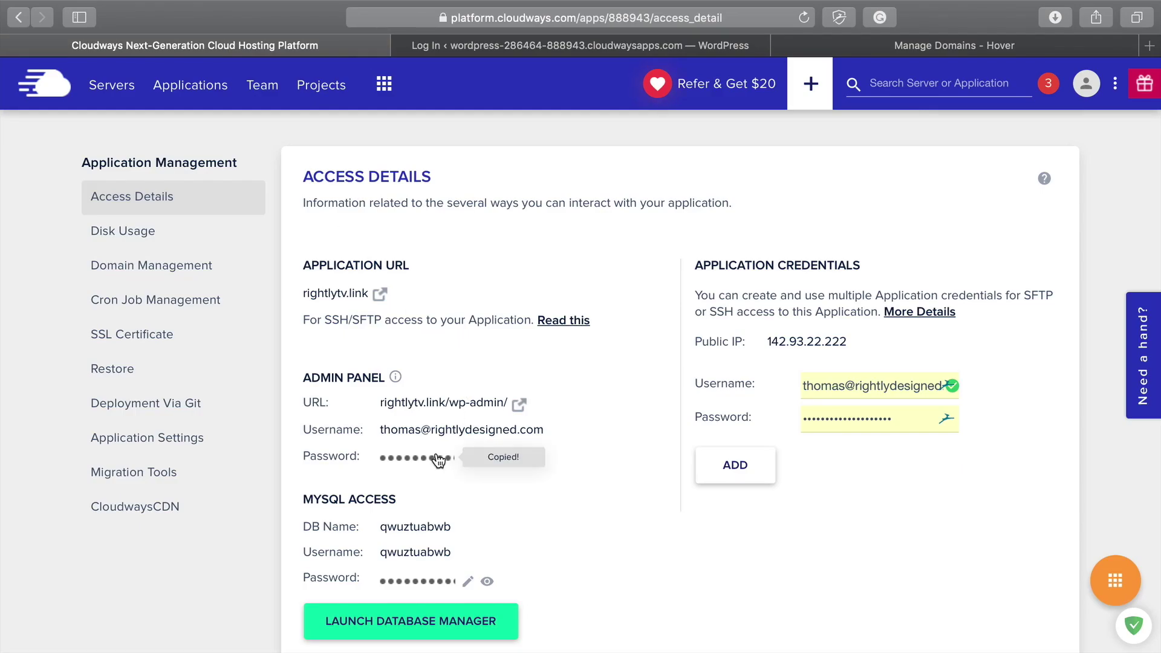
click(553, 42)
click(536, 390)
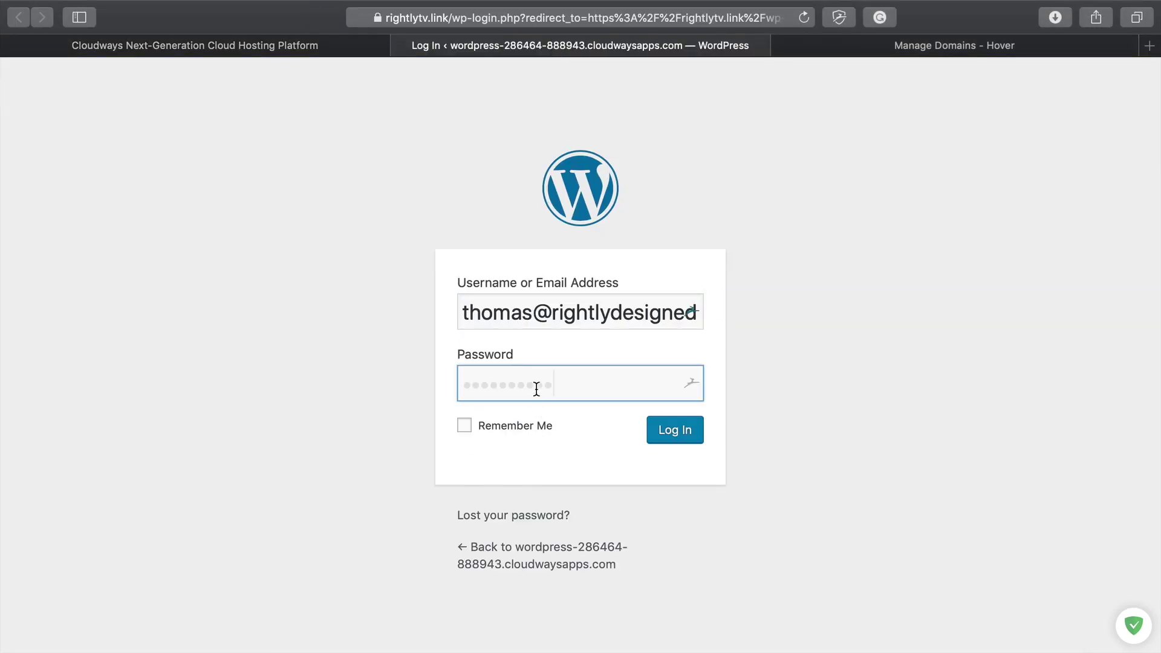
key(super+v)
Step: Log in with Remember Me checked and dismiss the password manager's save prompt
click(544, 425)
click(669, 437)
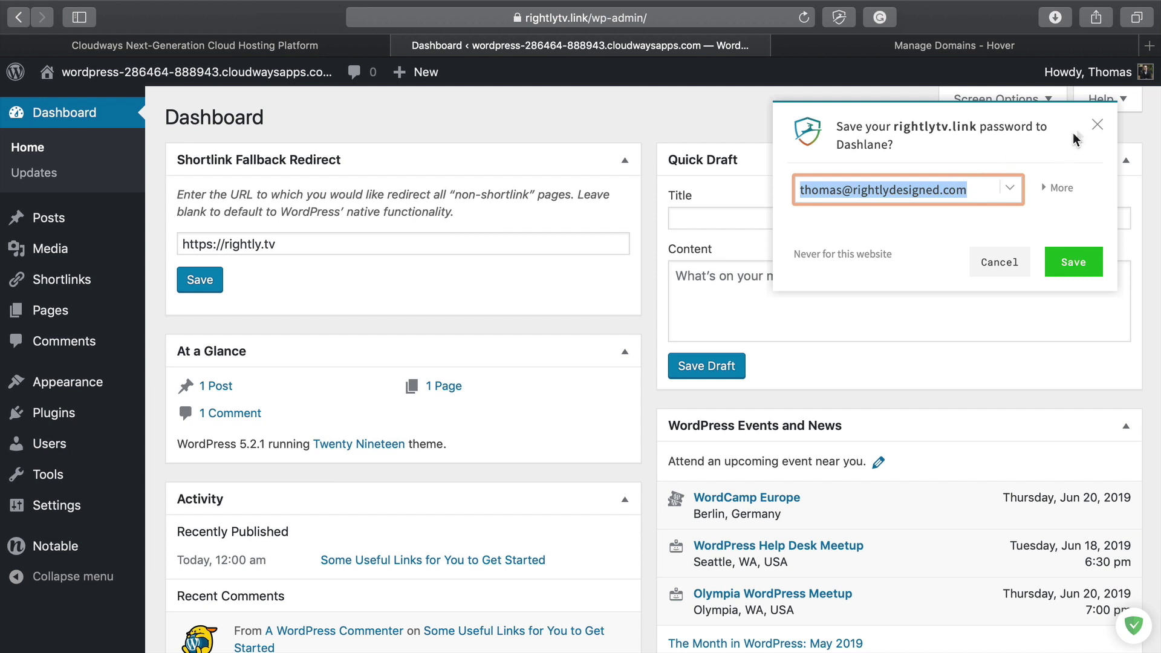
click(1098, 125)
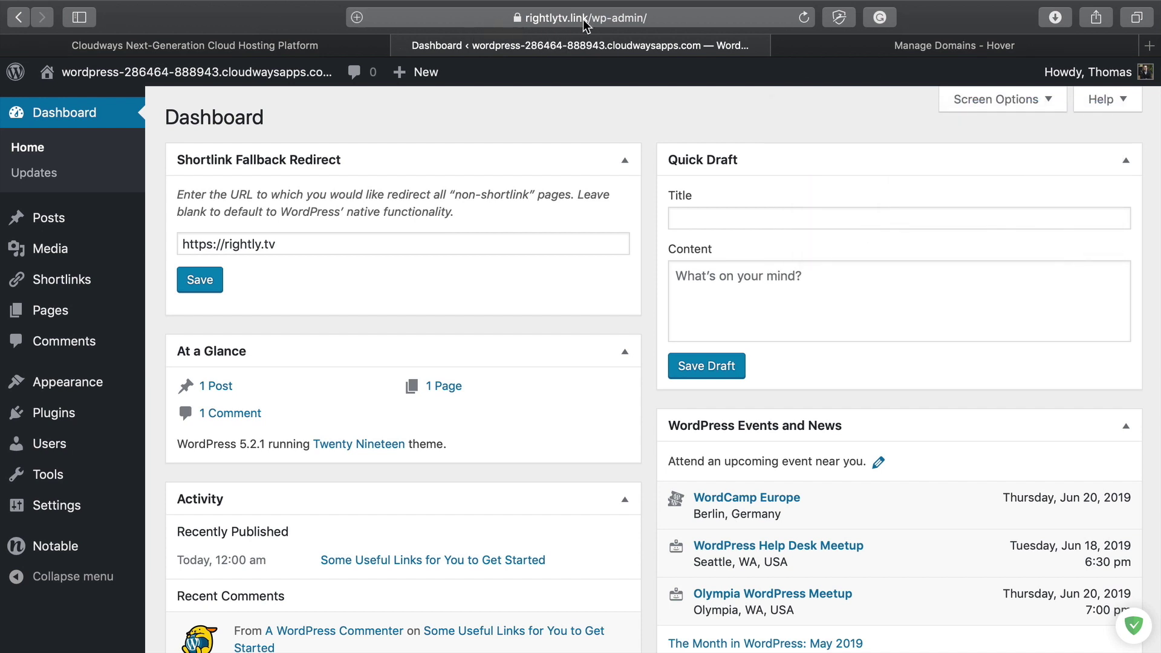
scroll(185, 402, down, 2)
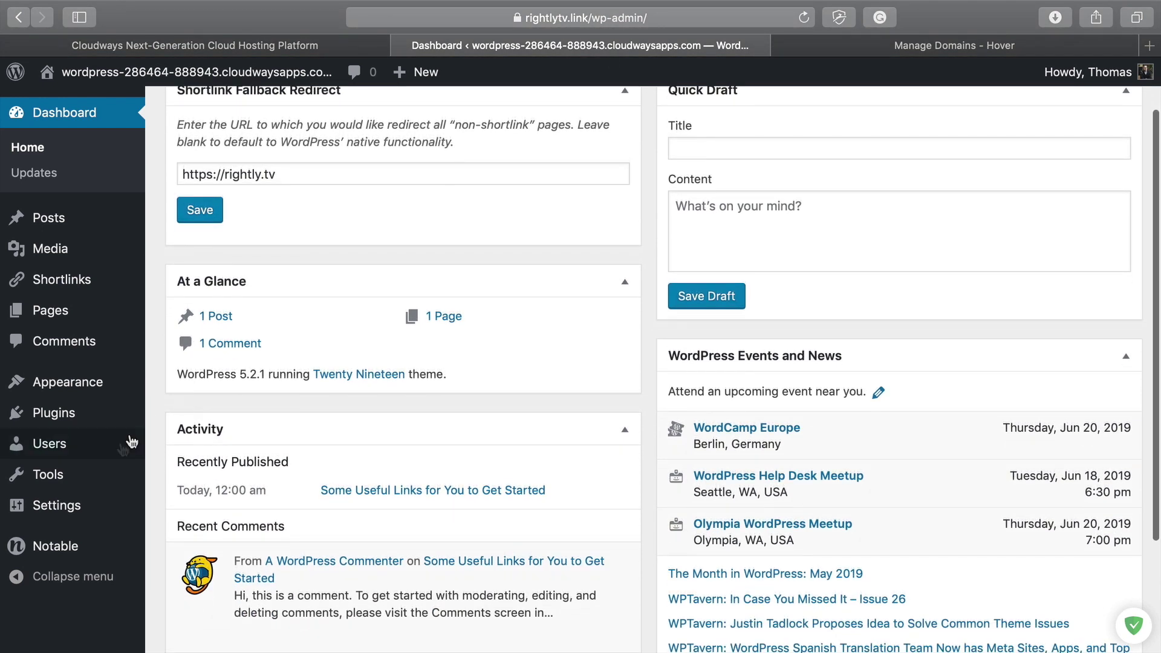
Step: Set the site title to 'RightlyTV Links' and the tagline to 'by Rightly & Co', and save
mouse_move(62, 511)
click(61, 508)
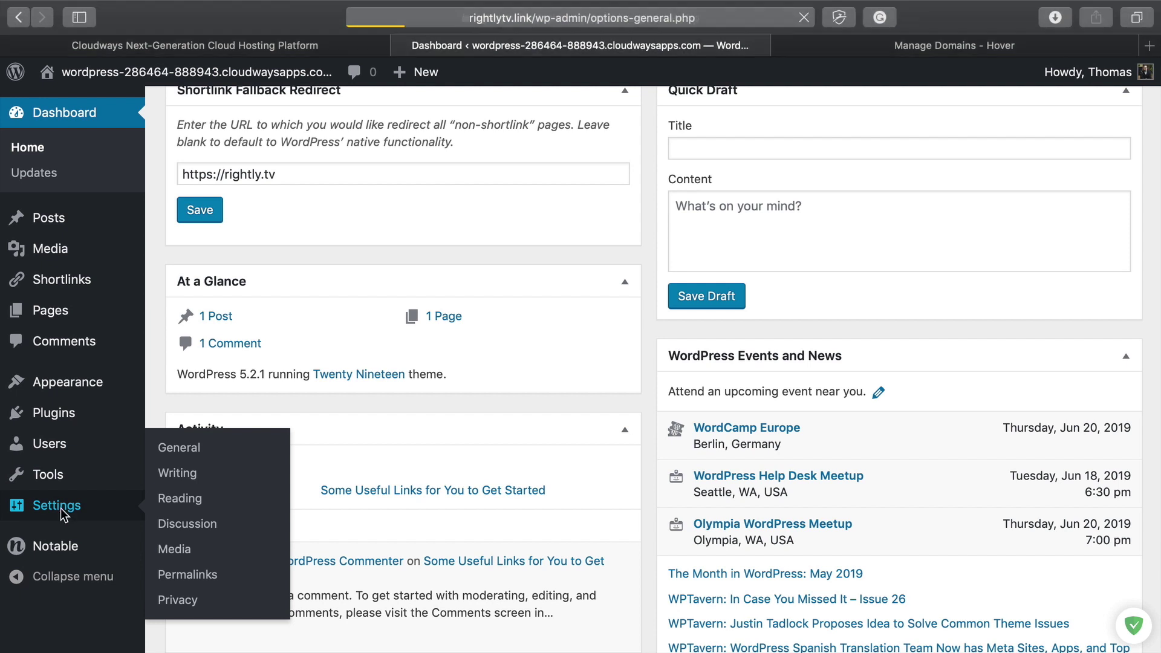
click(447, 169)
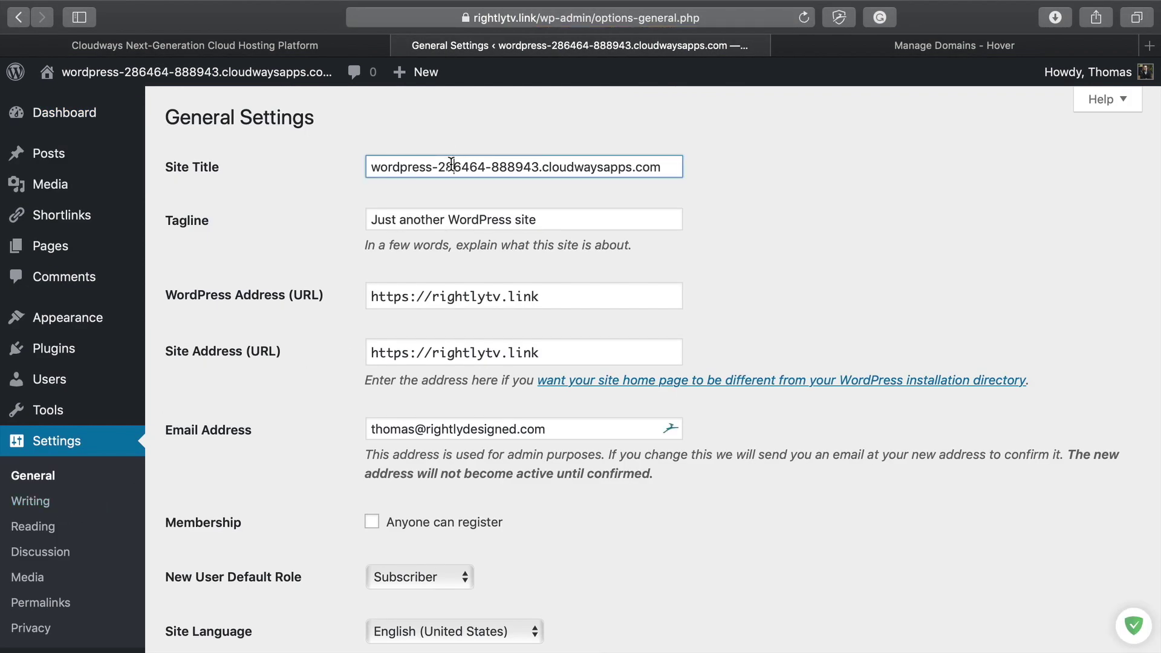
key(super+a)
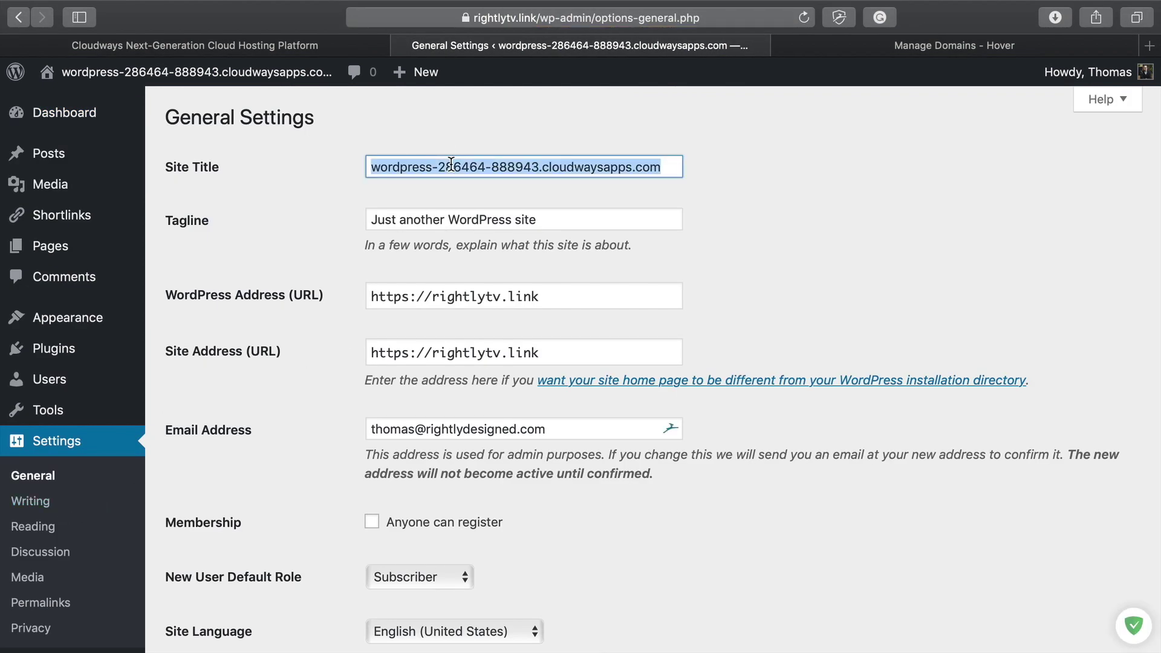
text(RightlyTV )
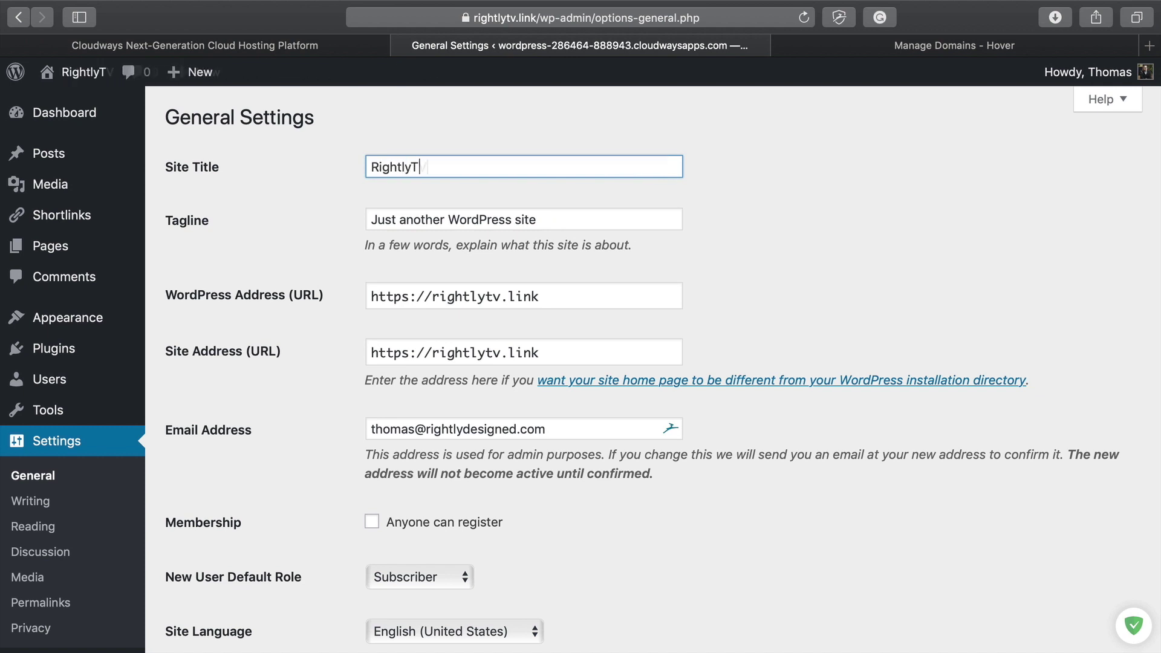
text(Links)
click(555, 225)
key(super+a)
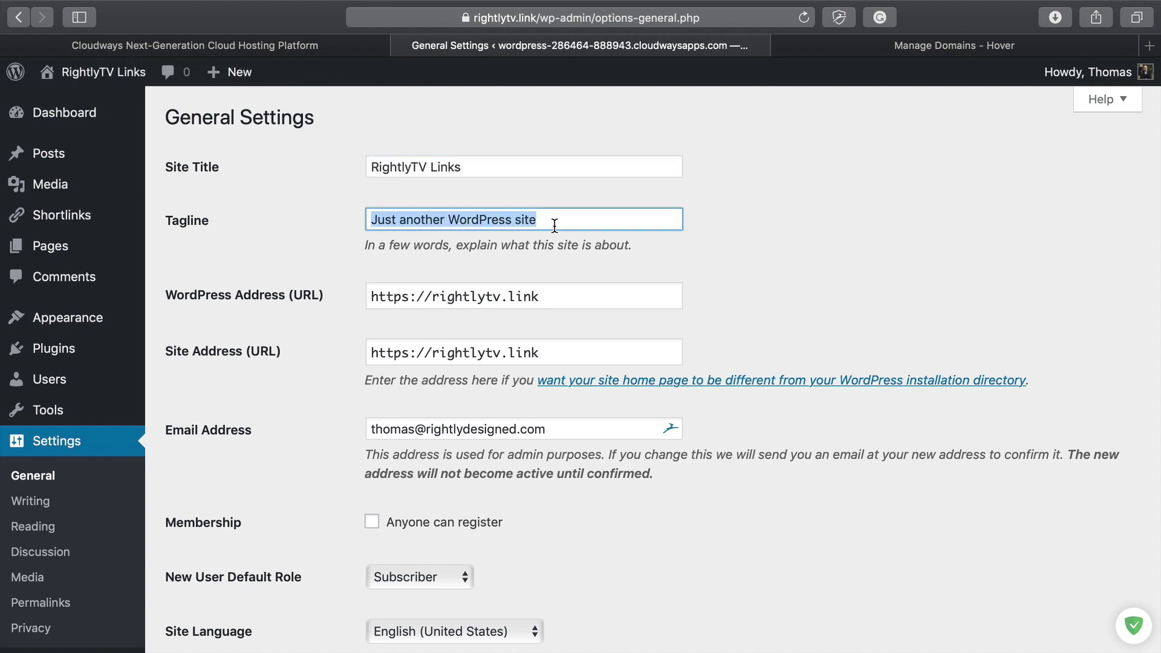
text(by Rightly & Co)
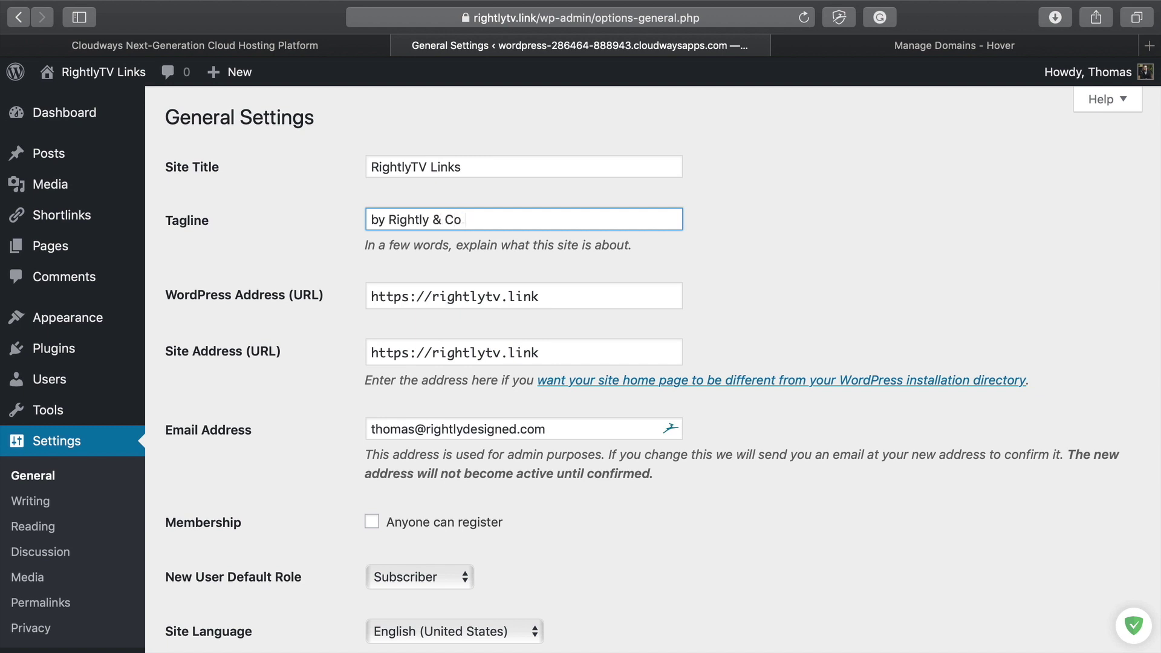
scroll(401, 358, down, 10)
click(234, 558)
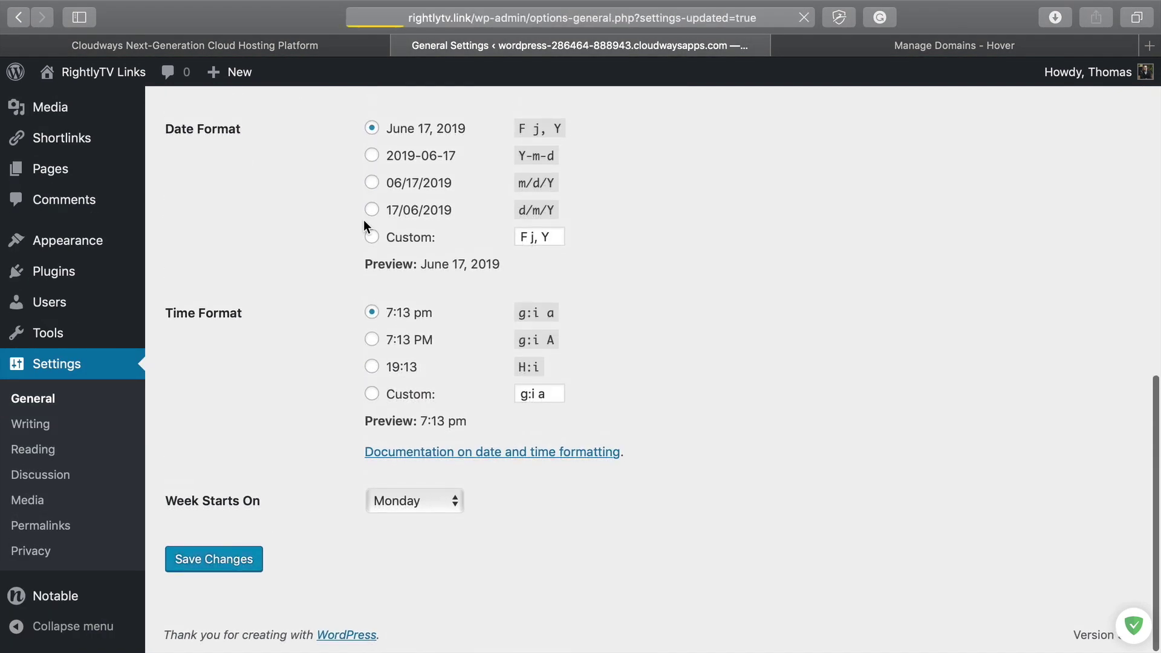
click(92, 108)
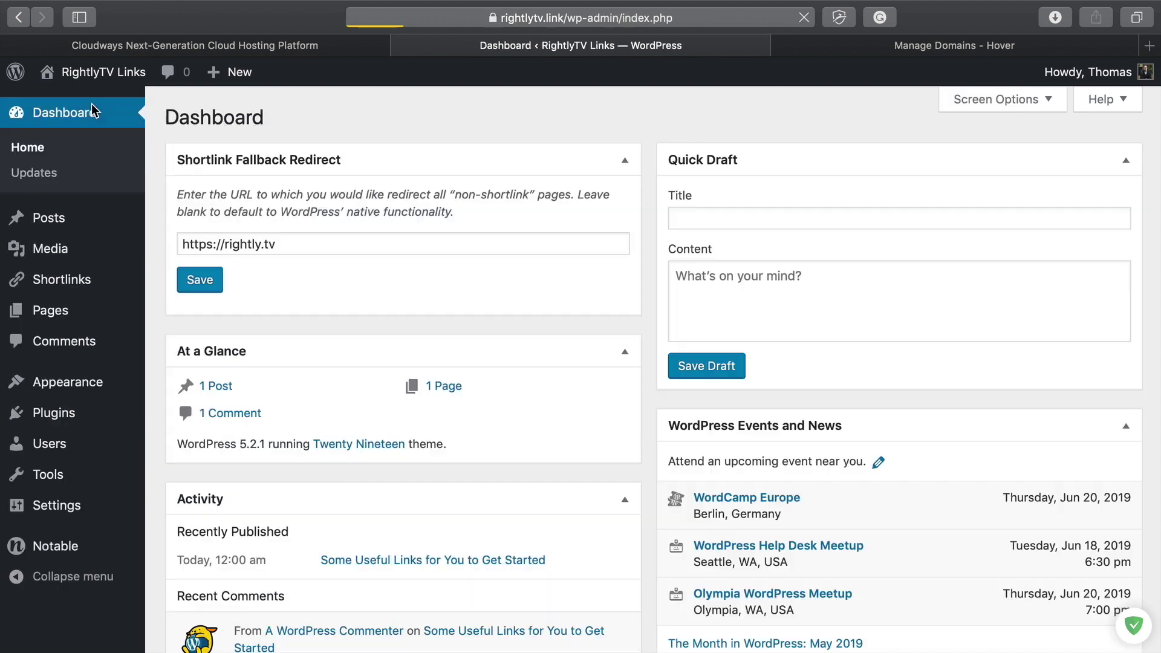
Step: Start a new shortlink from the Shortlinks list and title it 'Subscribe'
scroll(545, 314, down, 1)
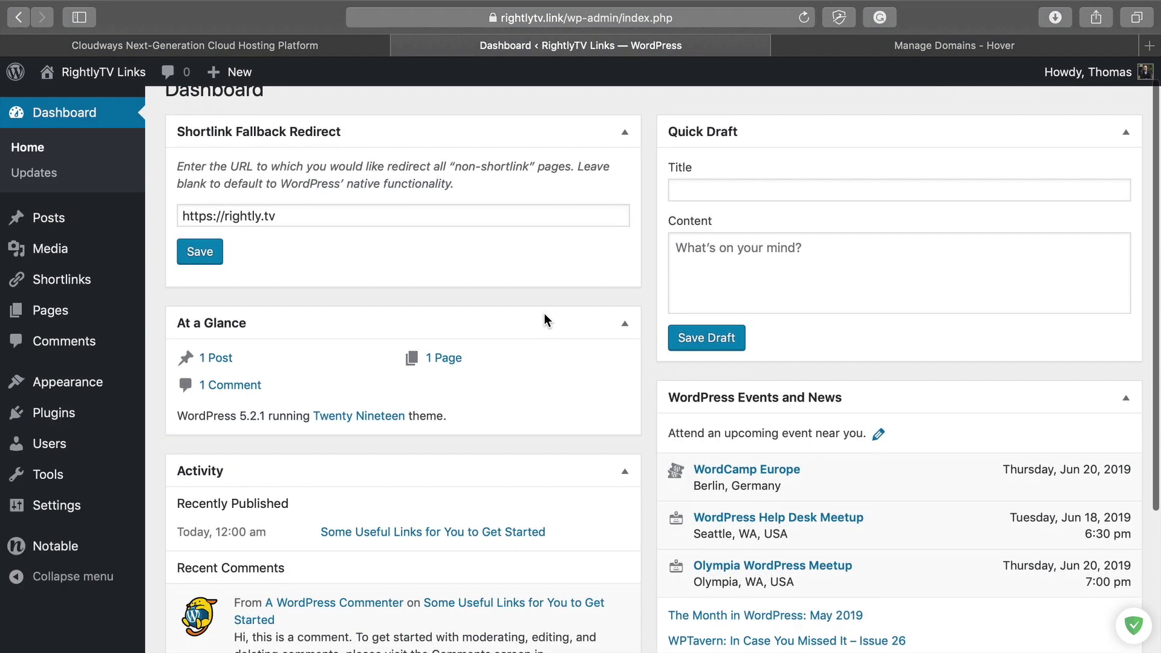
click(77, 279)
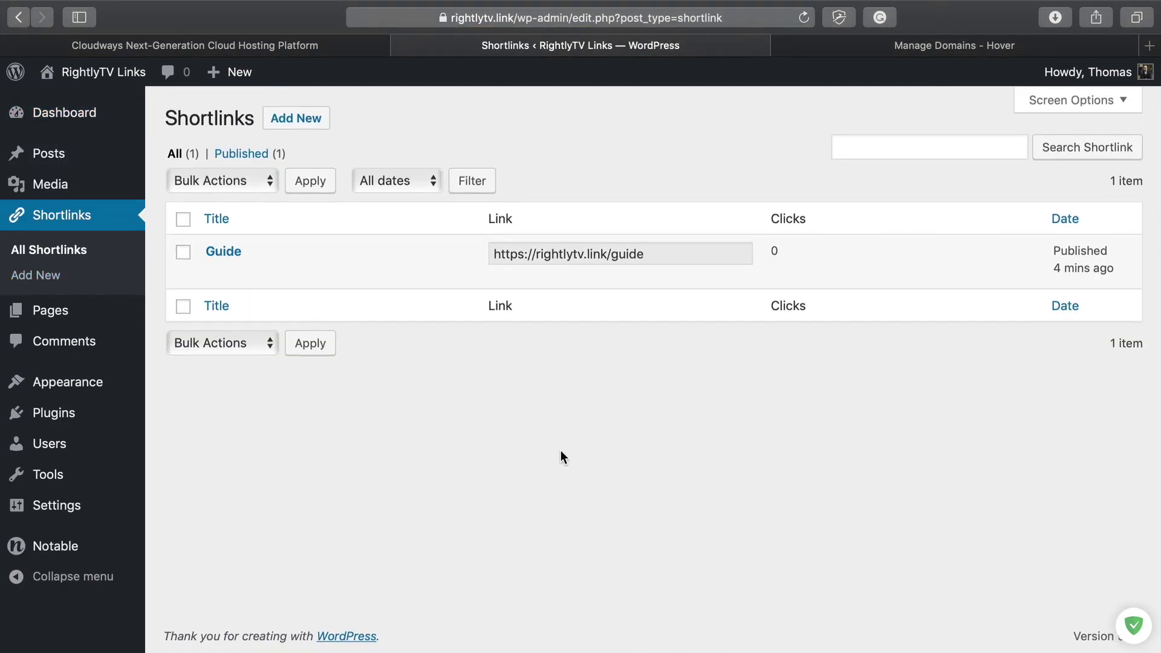
click(301, 124)
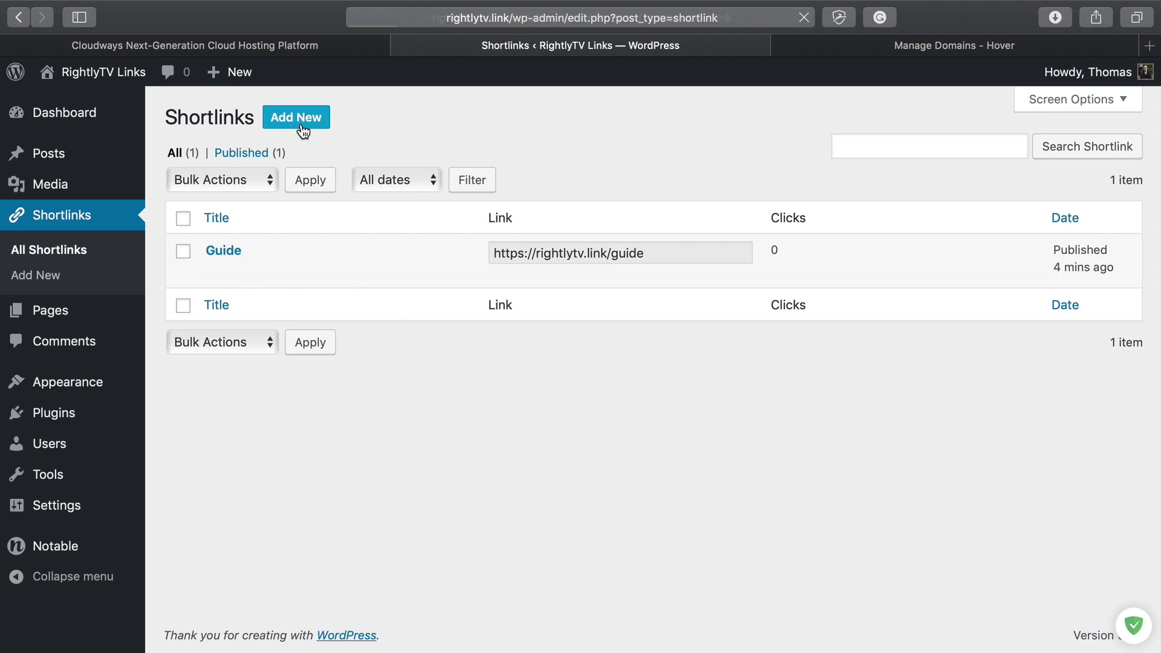
text(Su)
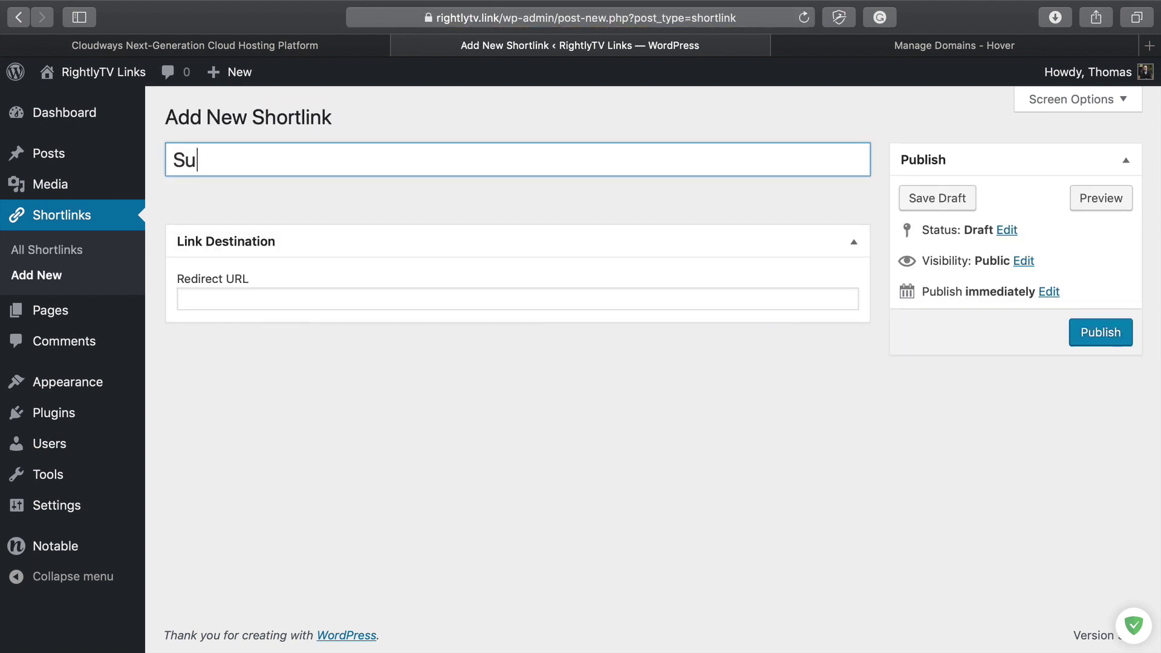
text(bscribe)
key(BackSpace)
text(be)
click(324, 292)
text(https)
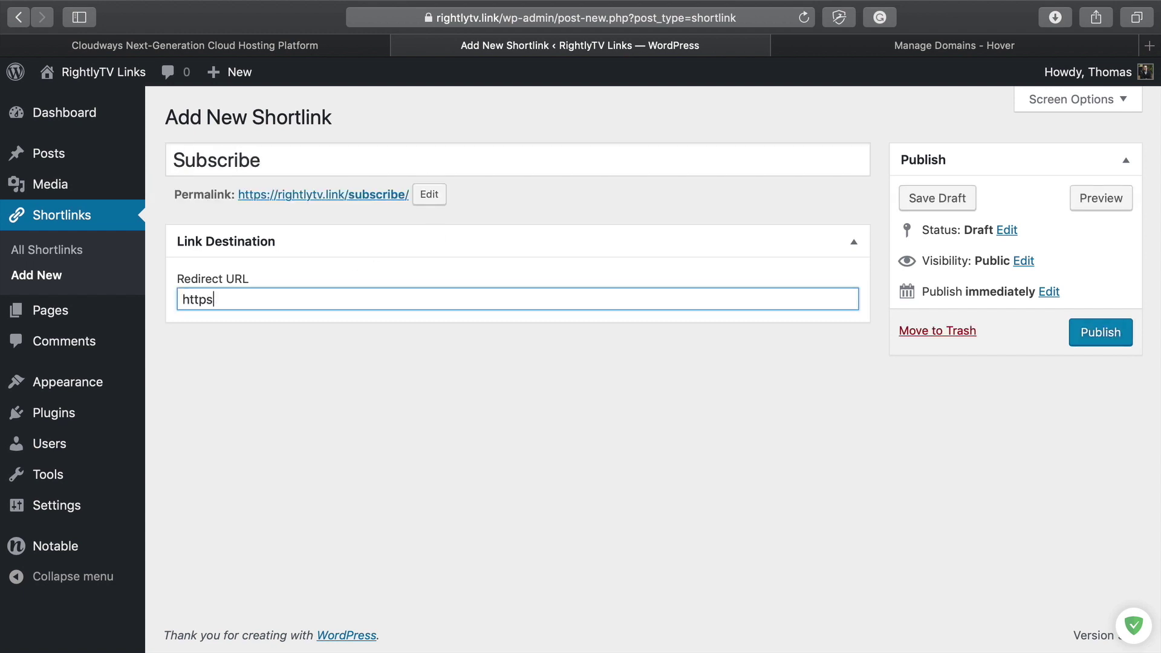
text(://rightly.tv)
click(1098, 335)
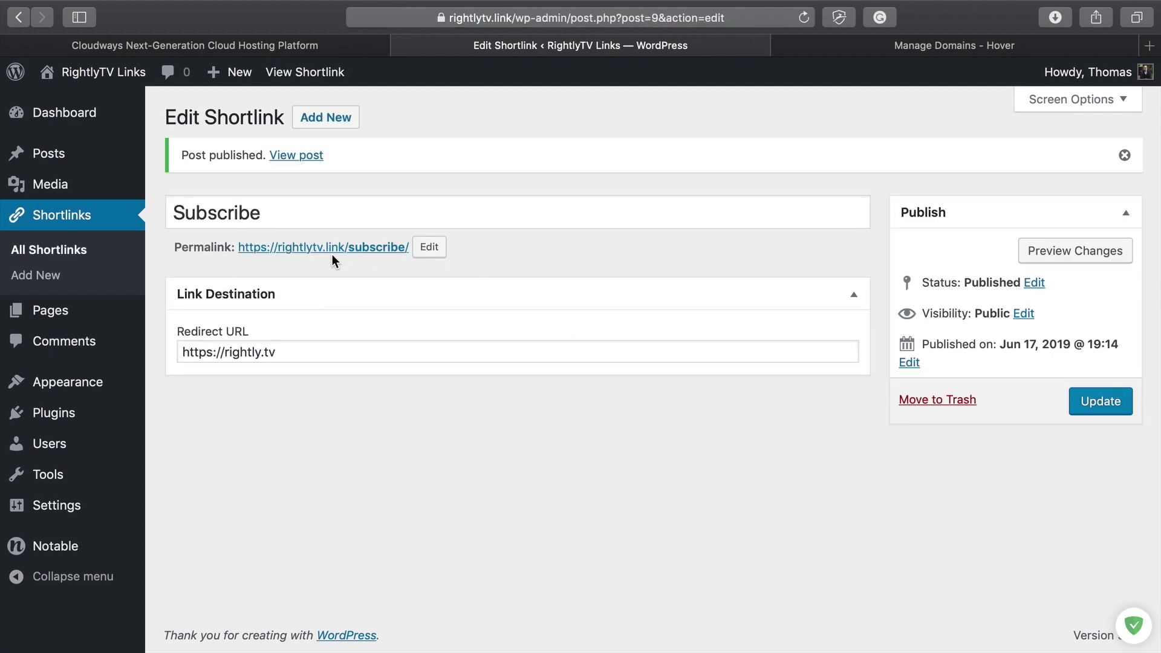
click(326, 116)
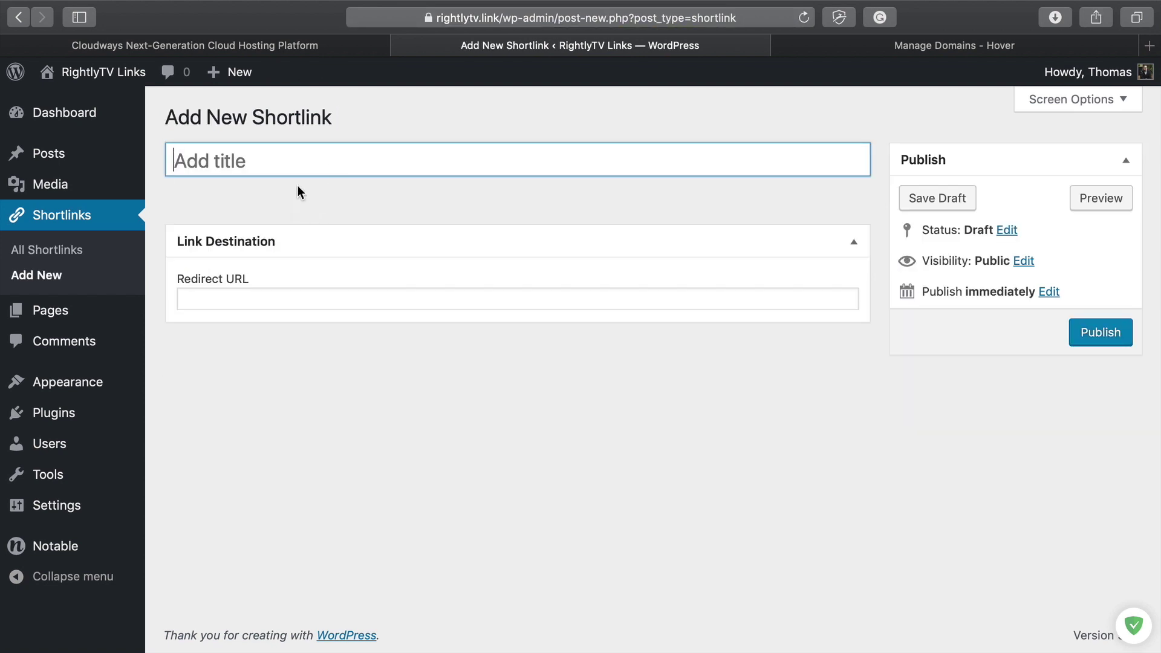
text(My Great Podca)
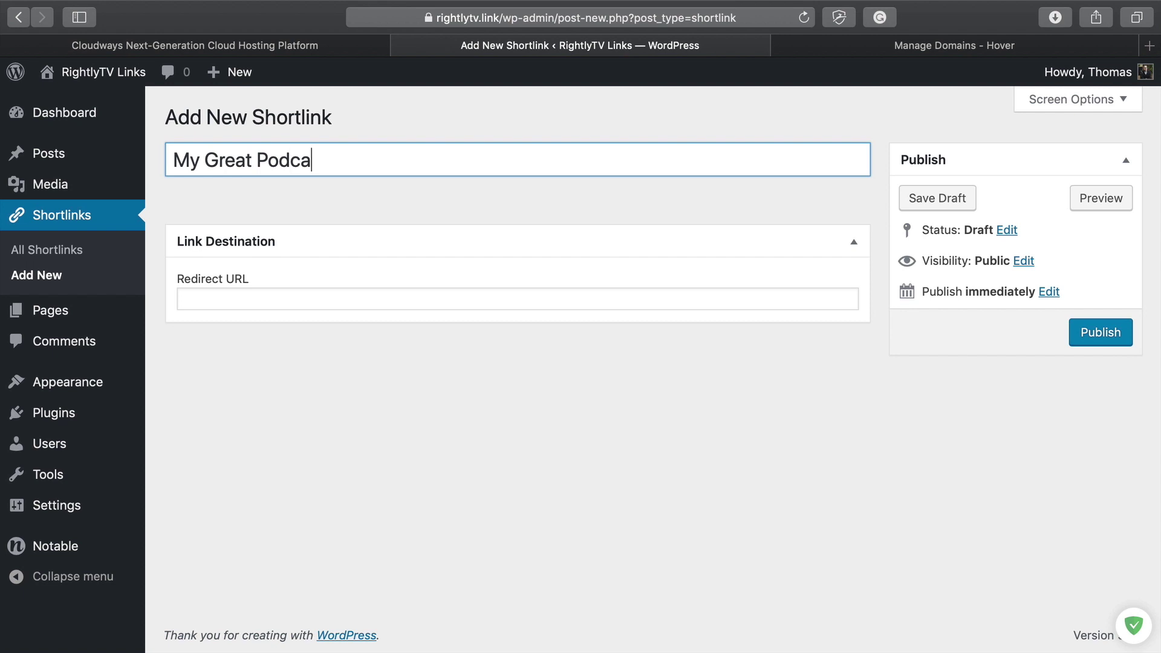
text(st Episode)
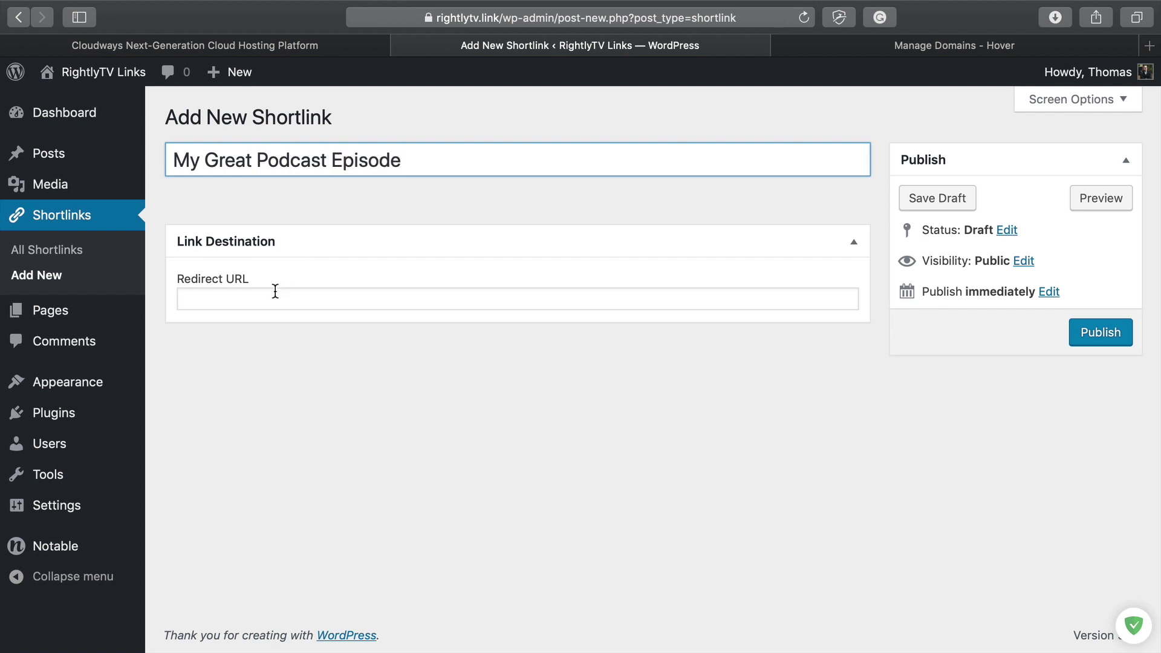
click(274, 291)
text(rightly)
key(BackSpace)
key(BackSpace)
key(BackSpace)
key(BackSpace)
key(BackSpace)
key(BackSpace)
key(BackSpace)
text(h)
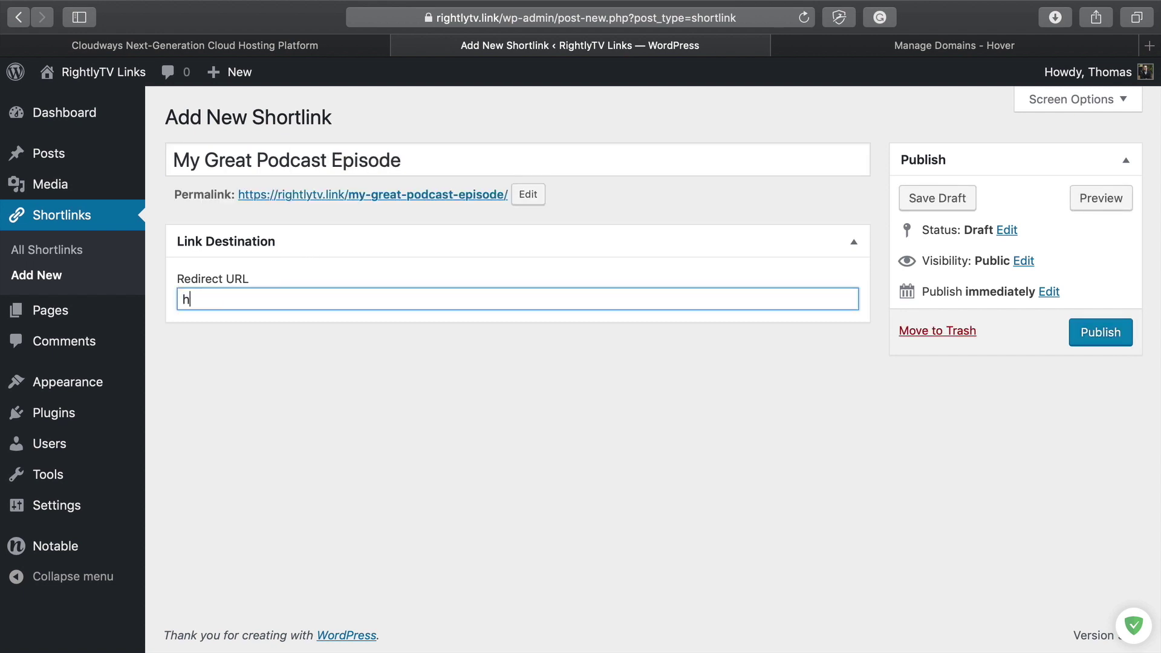
text(ttps://rightly.show/65)
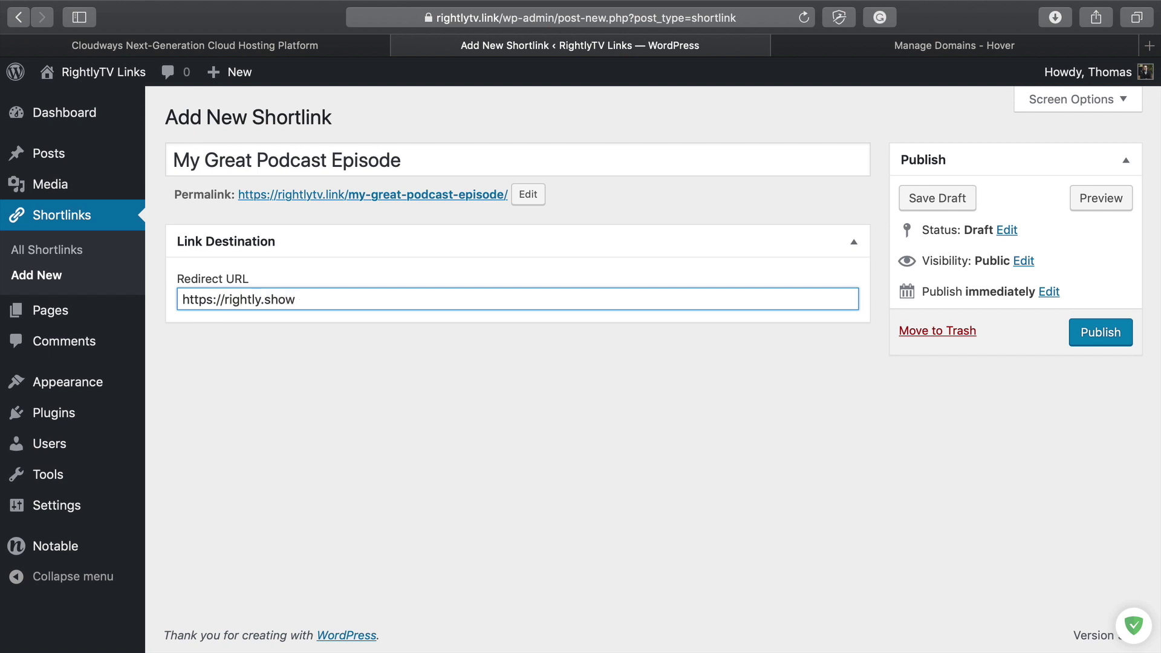
click(359, 409)
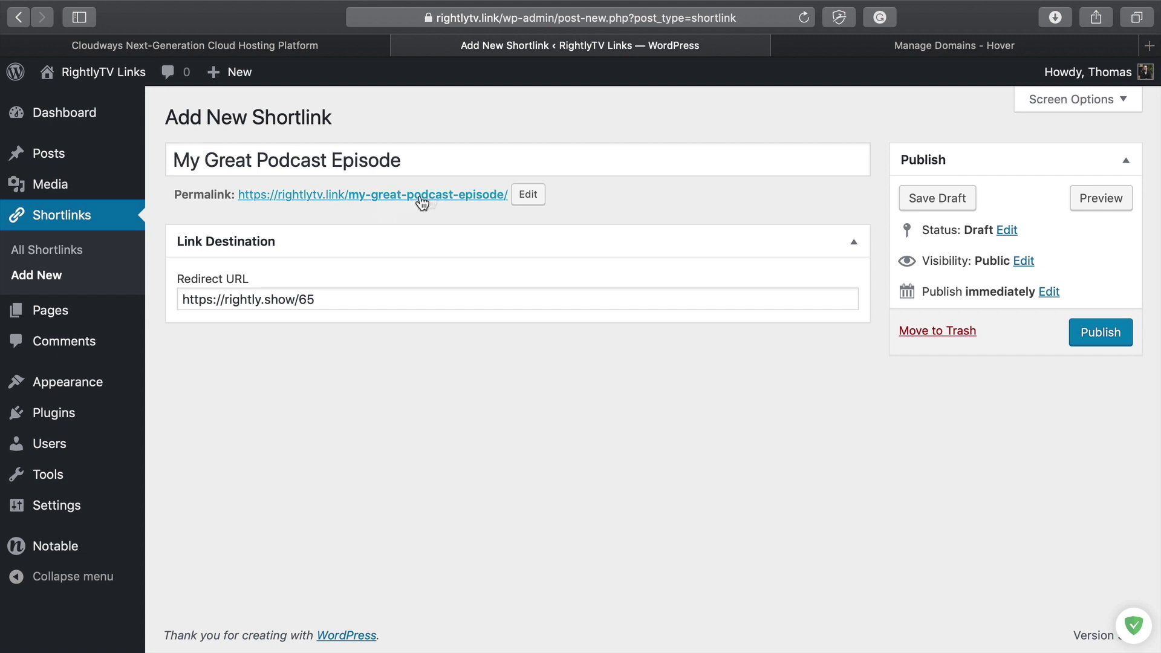
Step: Change the permalink slug to 65 and publish the shortlink
click(528, 195)
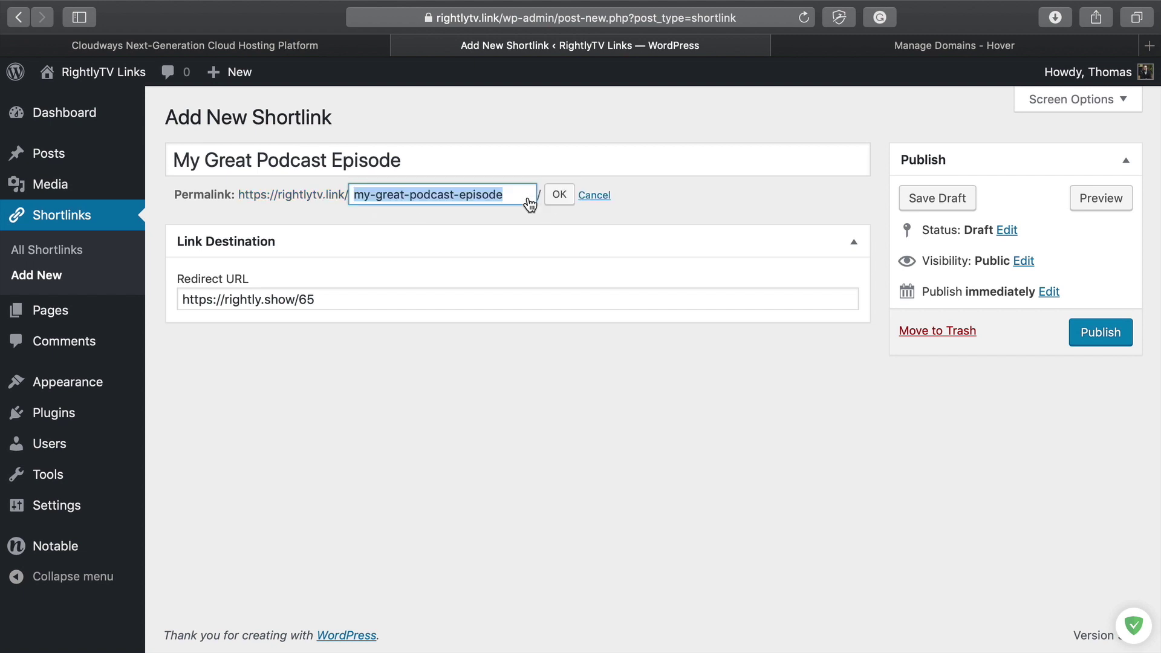
text(65)
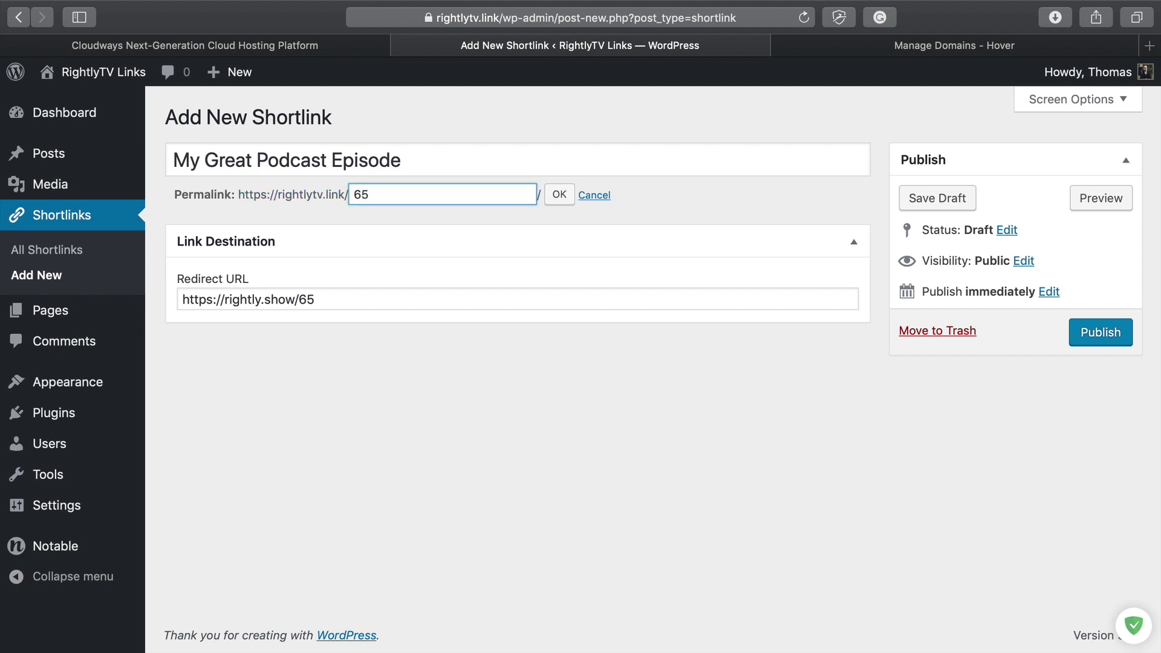
key(Return)
click(579, 405)
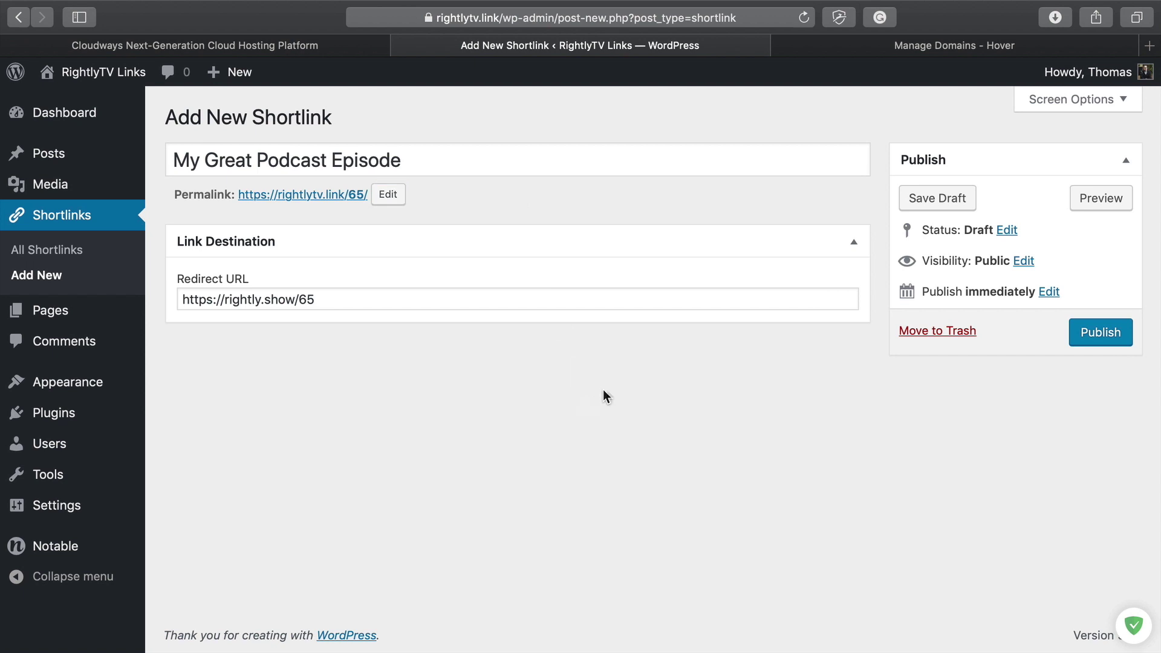
click(1095, 333)
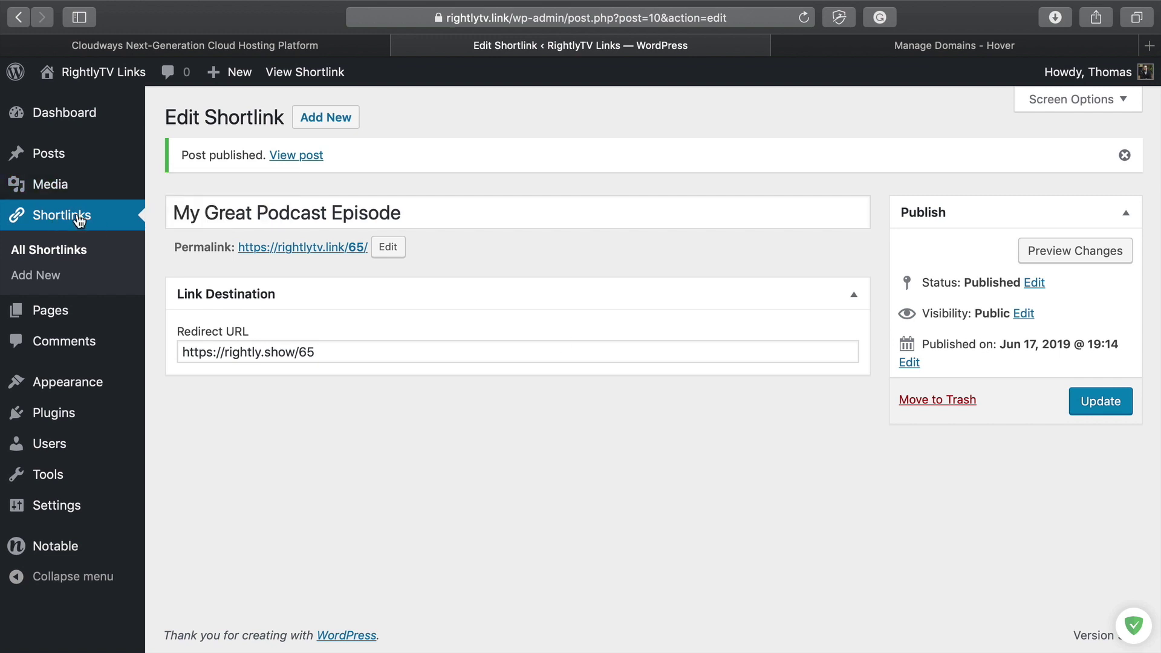
click(79, 222)
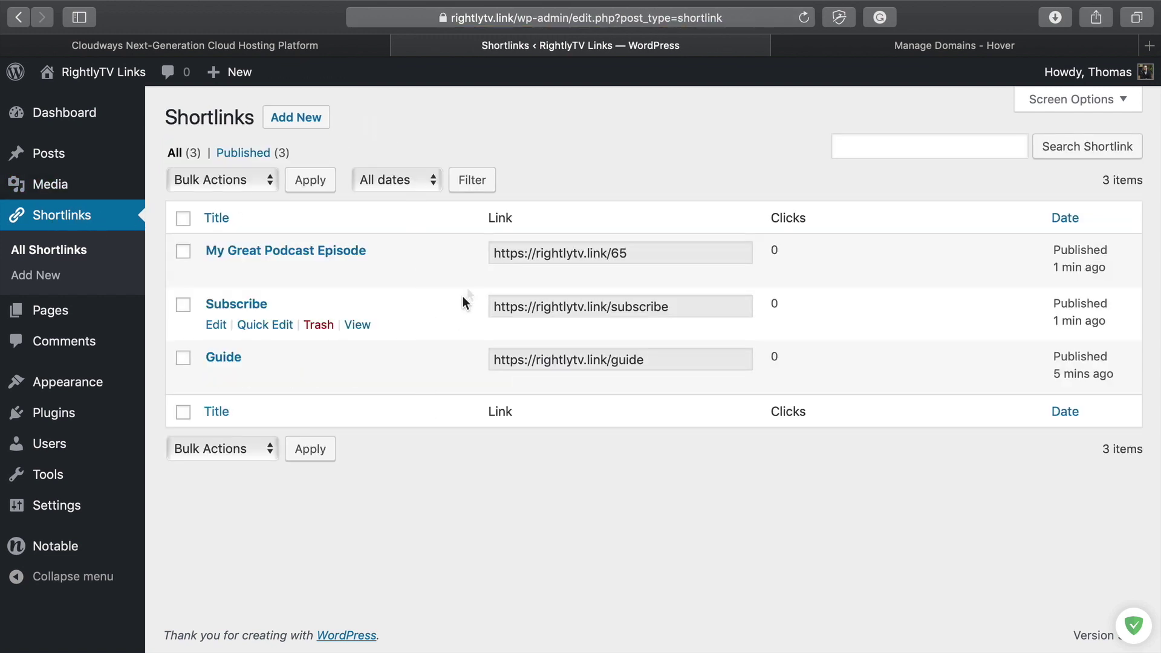
Step: Select the Guide shortlink's URL in the list and open a new private browsing window
click(645, 253)
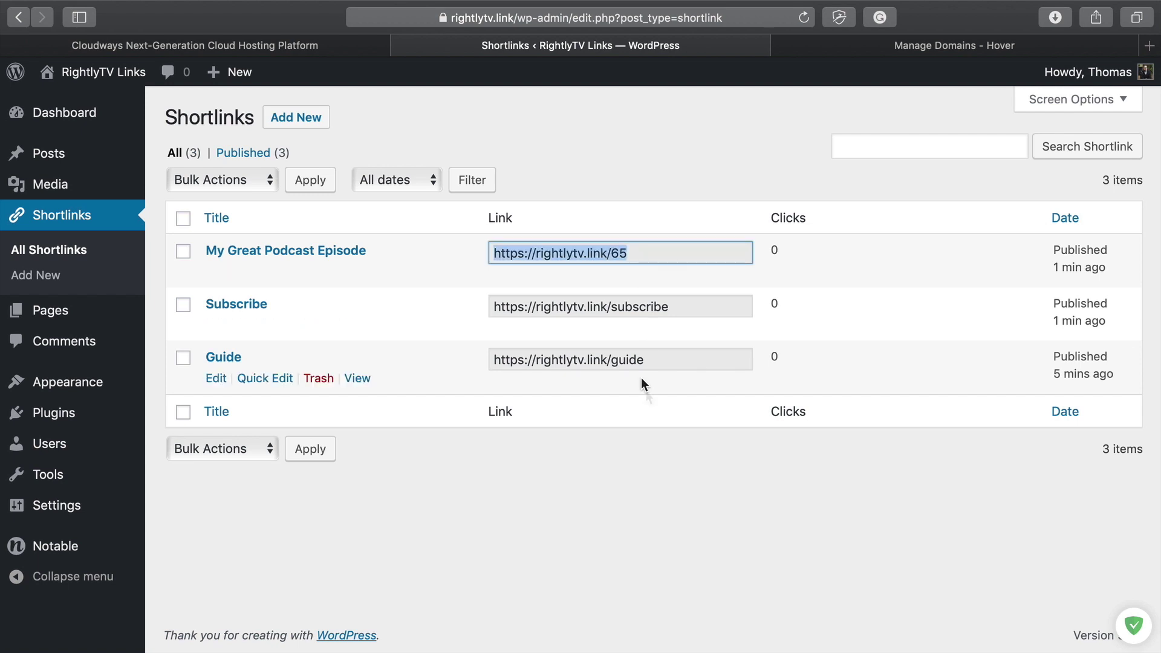
click(679, 509)
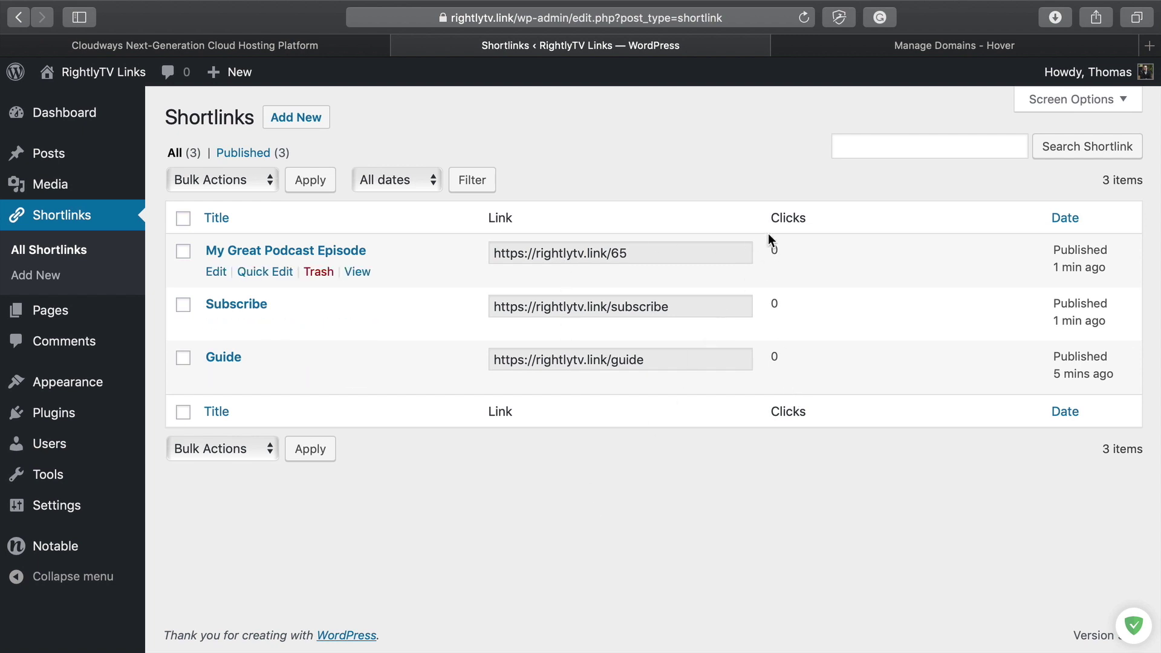
click(655, 359)
key(super+c)
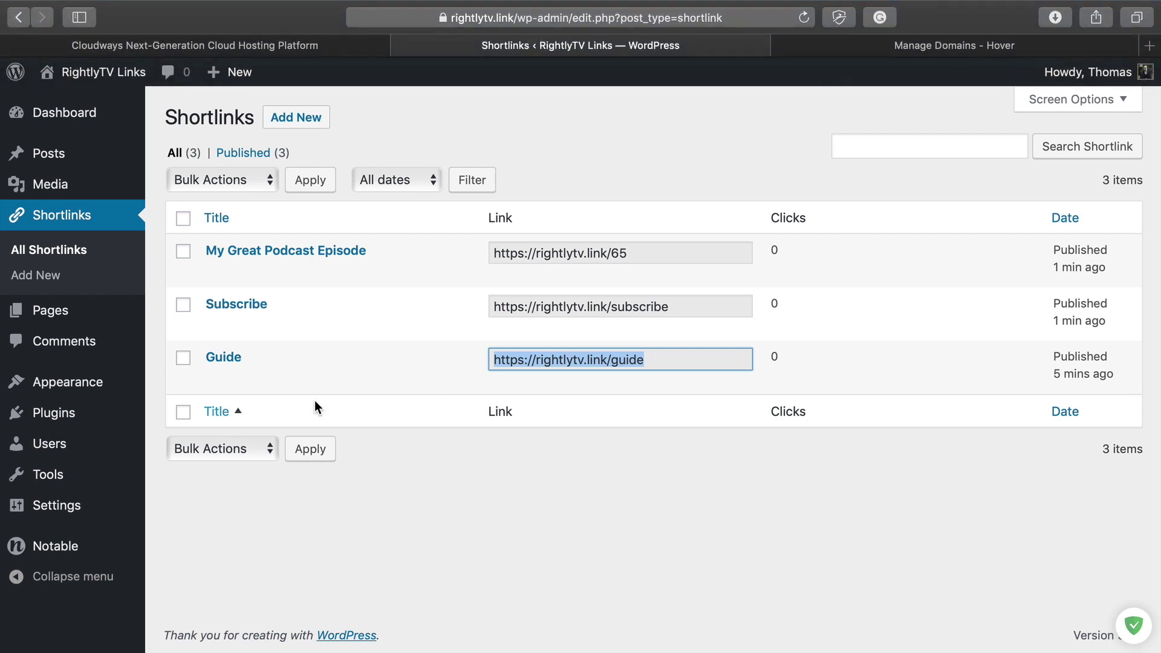
key(super+shift+n)
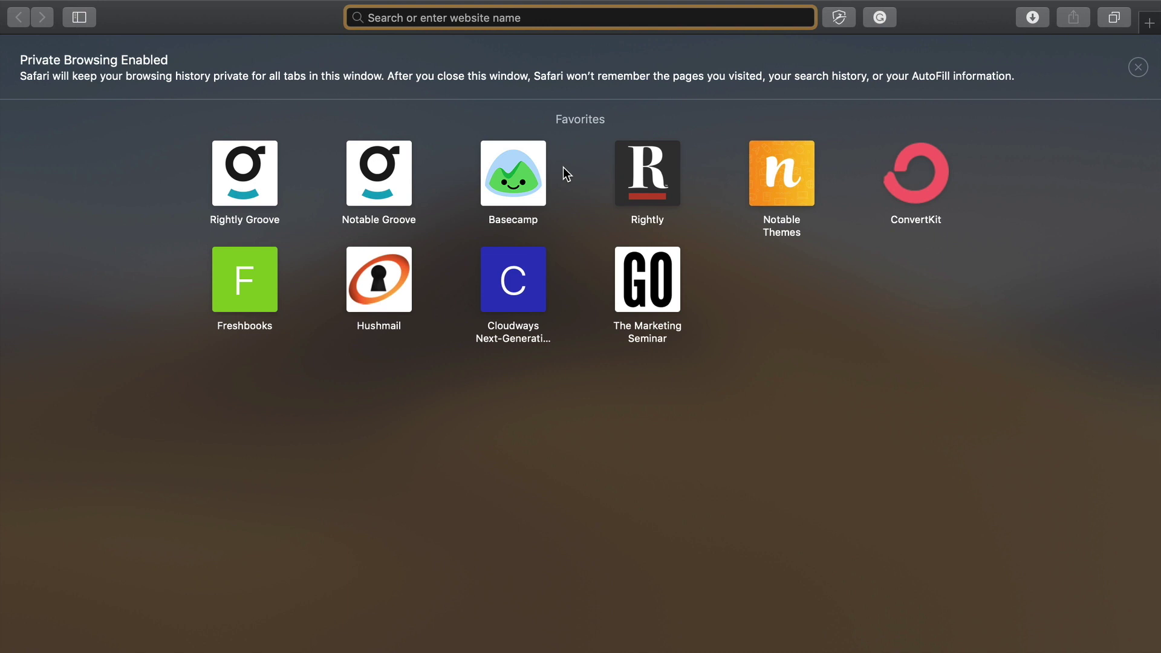
Step: Load rightlytv.link/guide to confirm it reaches the rightly.co mini-course page, then return to WordPress
key(super+v)
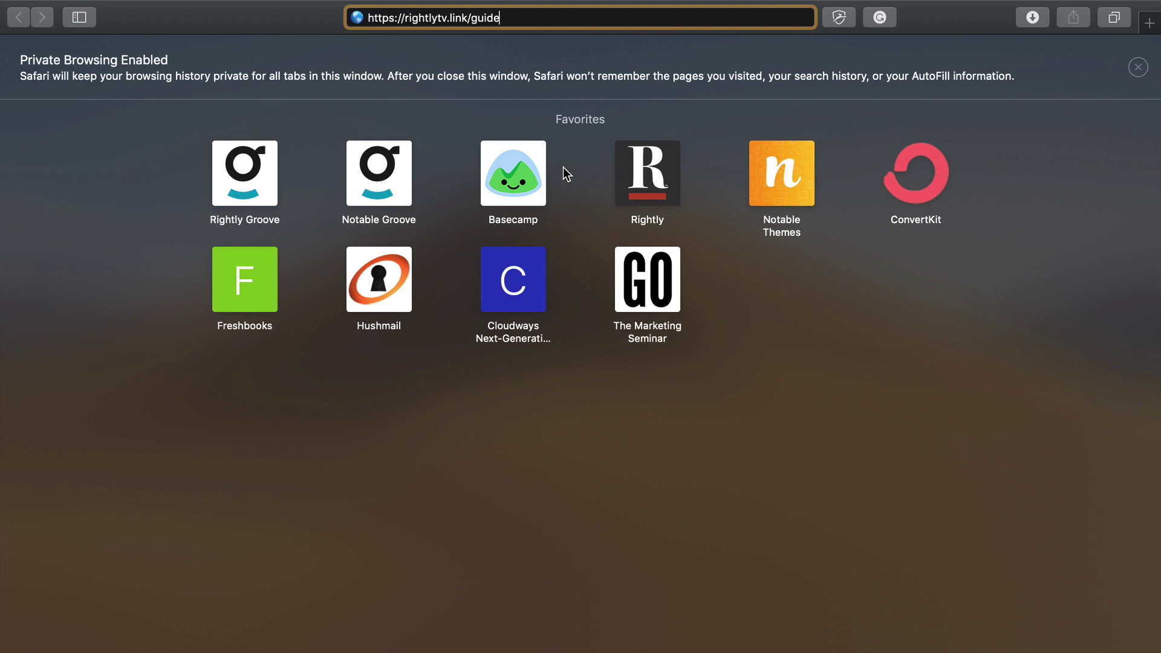
key(Return)
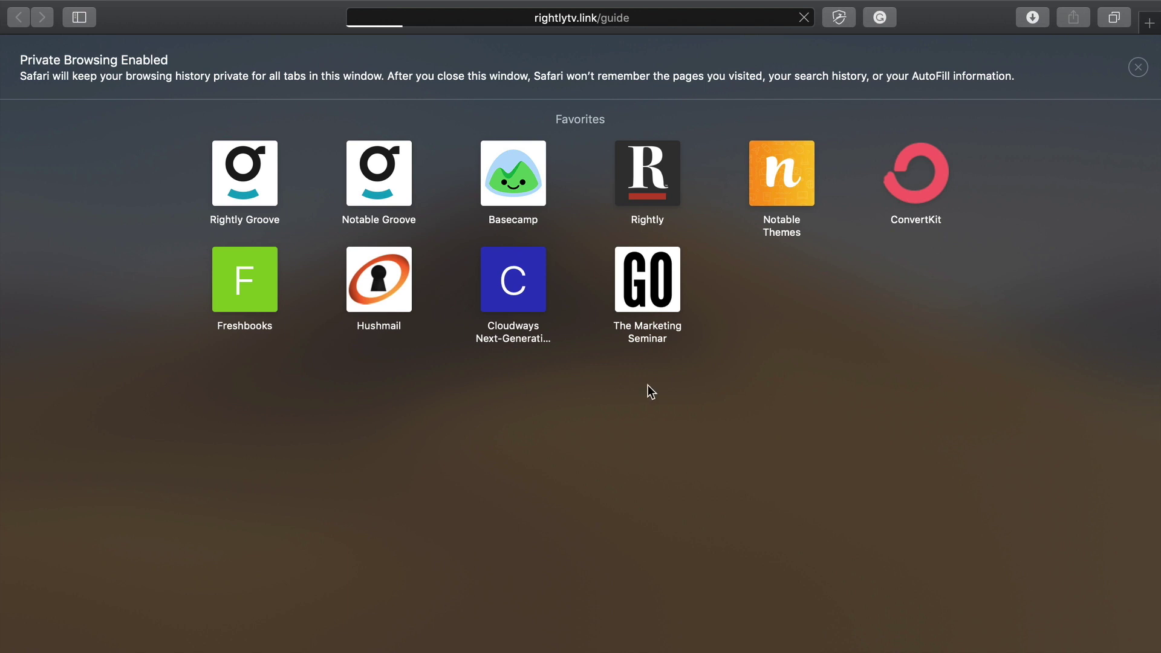
scroll(365, 411, down, 5)
scroll(365, 410, down, 5)
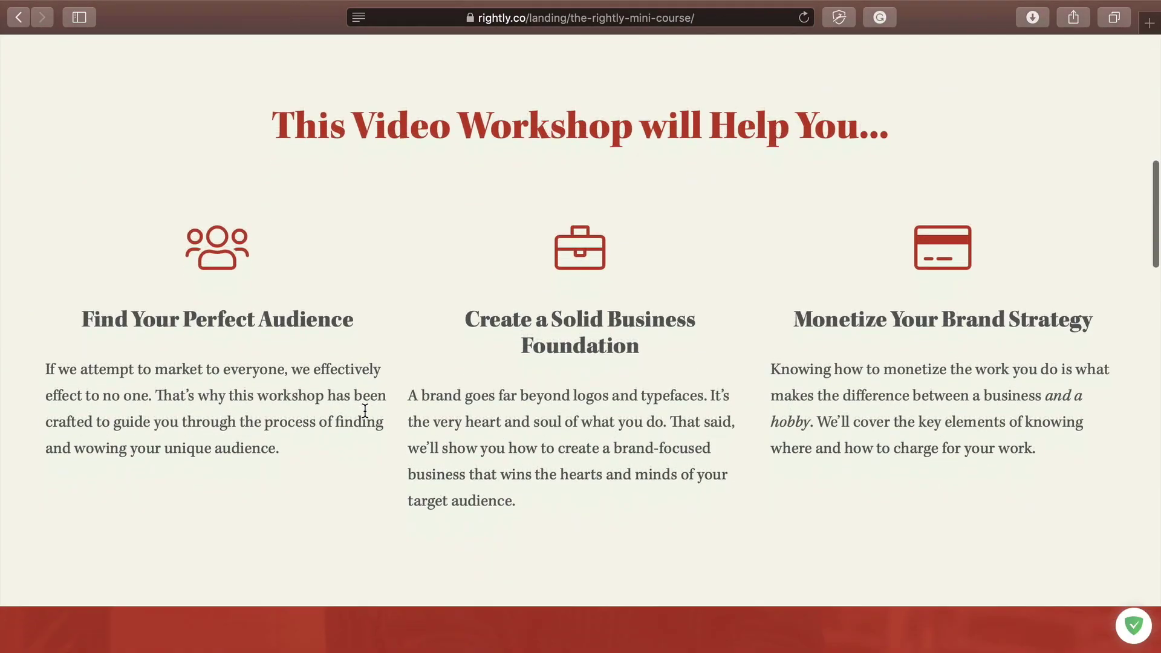
scroll(365, 410, up, 10)
key(ctrl+Left)
Step: Reload the Shortlinks list to show 1 recorded click on the Guide shortlink
click(423, 508)
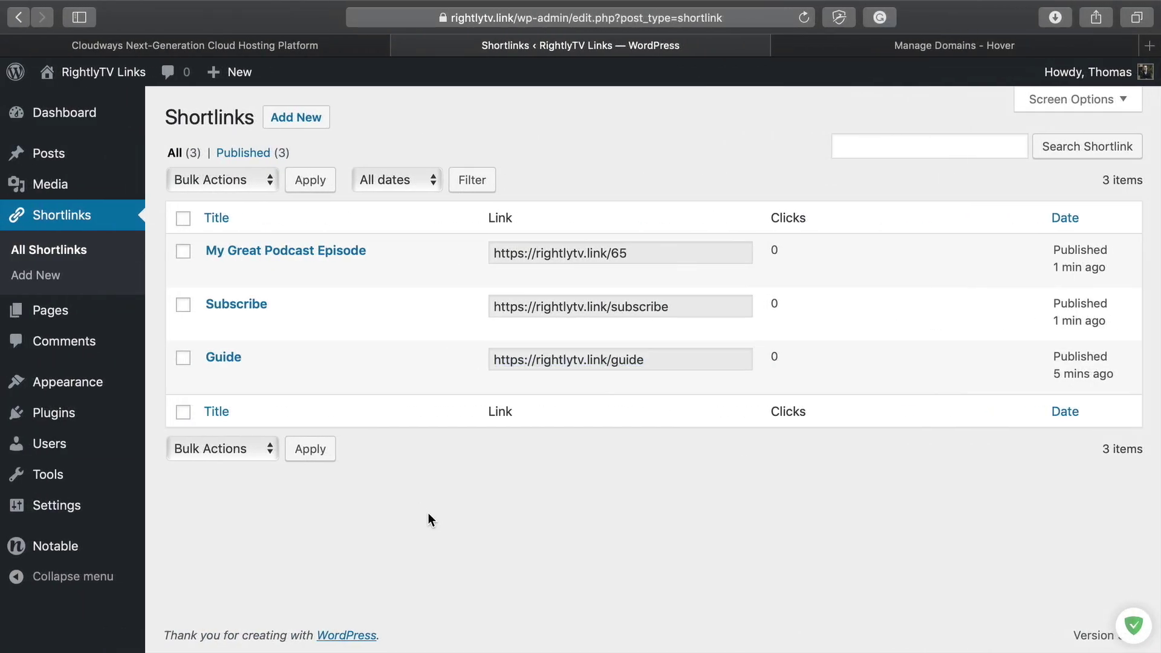
key(super+r)
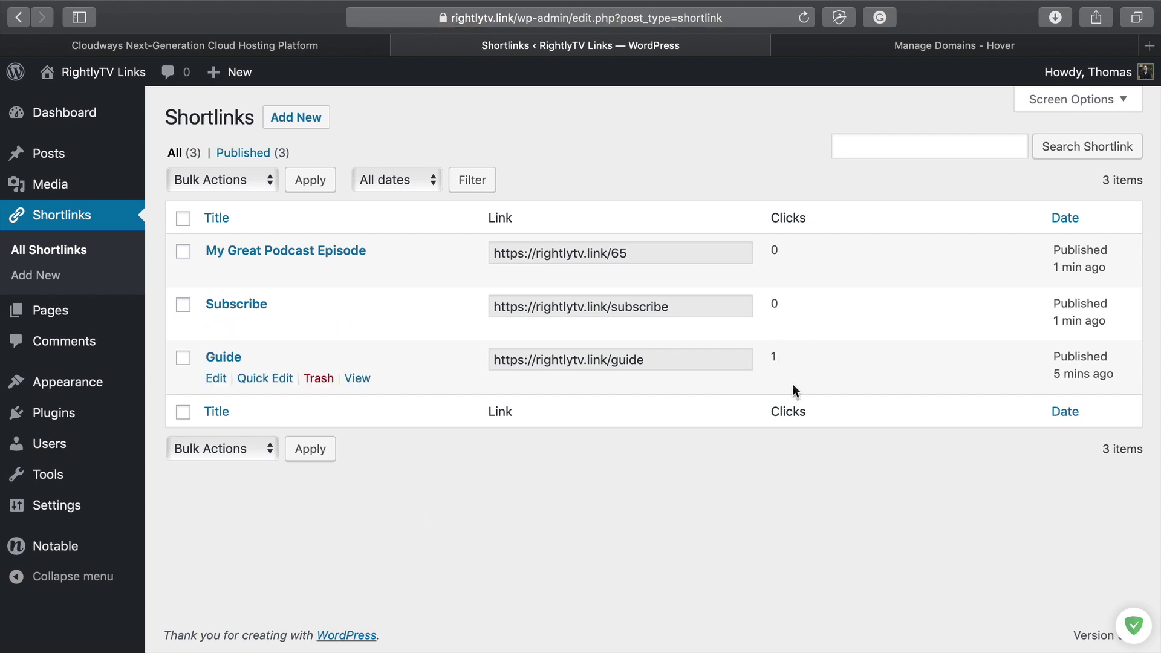